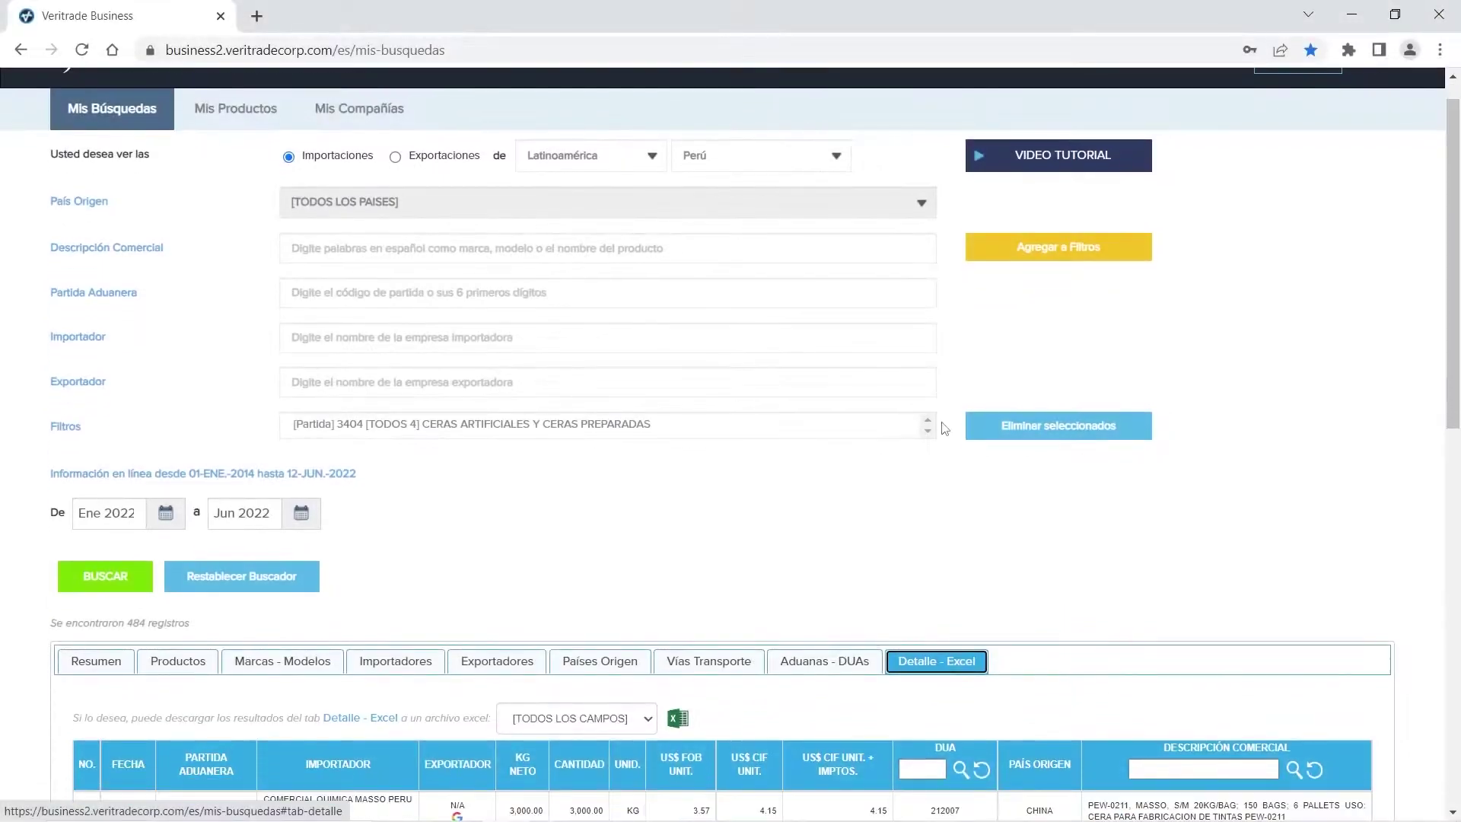
Export the 484-record Detalle - Excel results for heading 3404 using [TODOS LOS CAMPOS]
scroll(944, 412, down, 3)
scroll(1046, 354, down, 1)
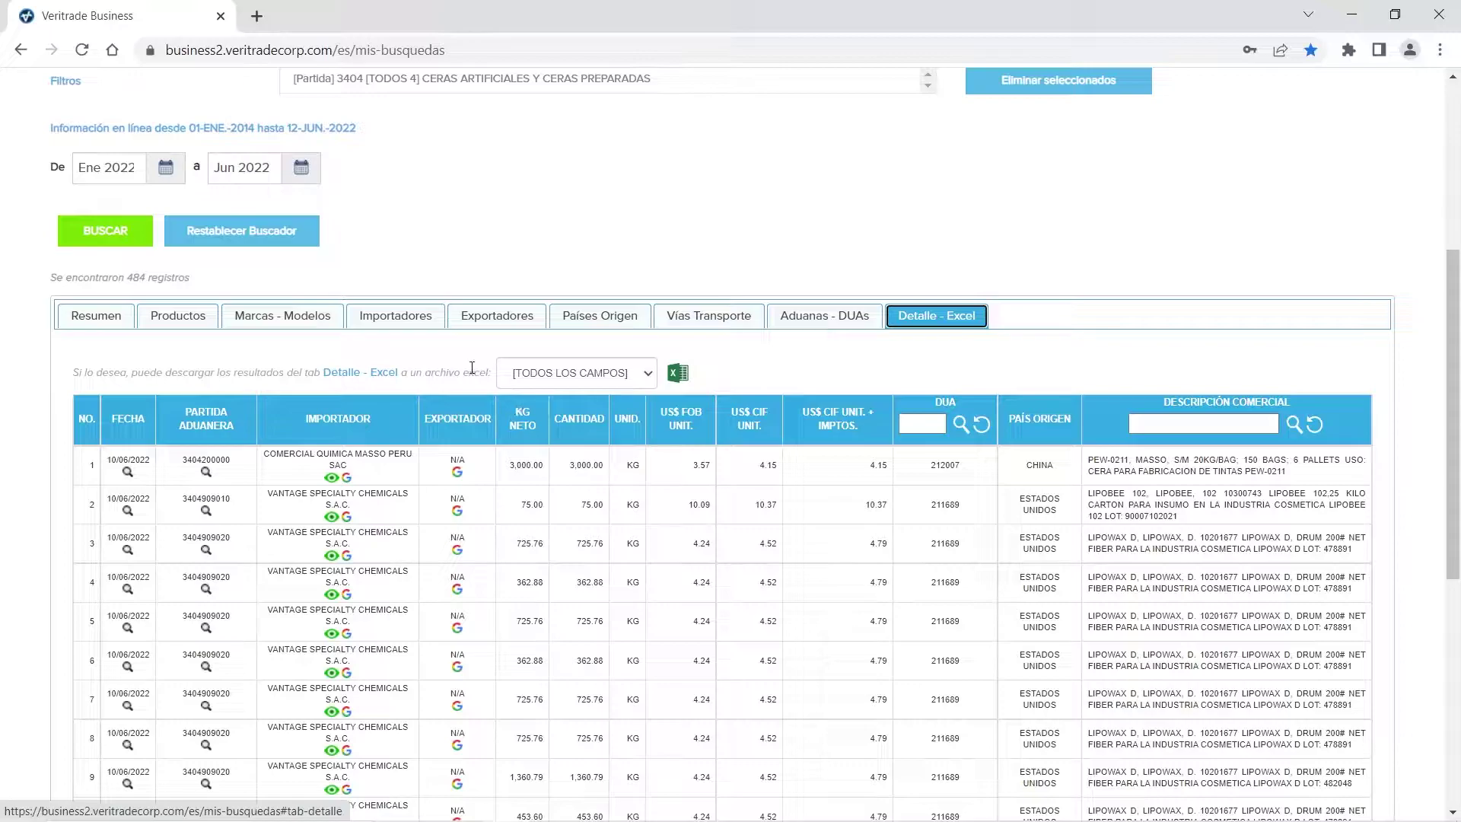
click(678, 373)
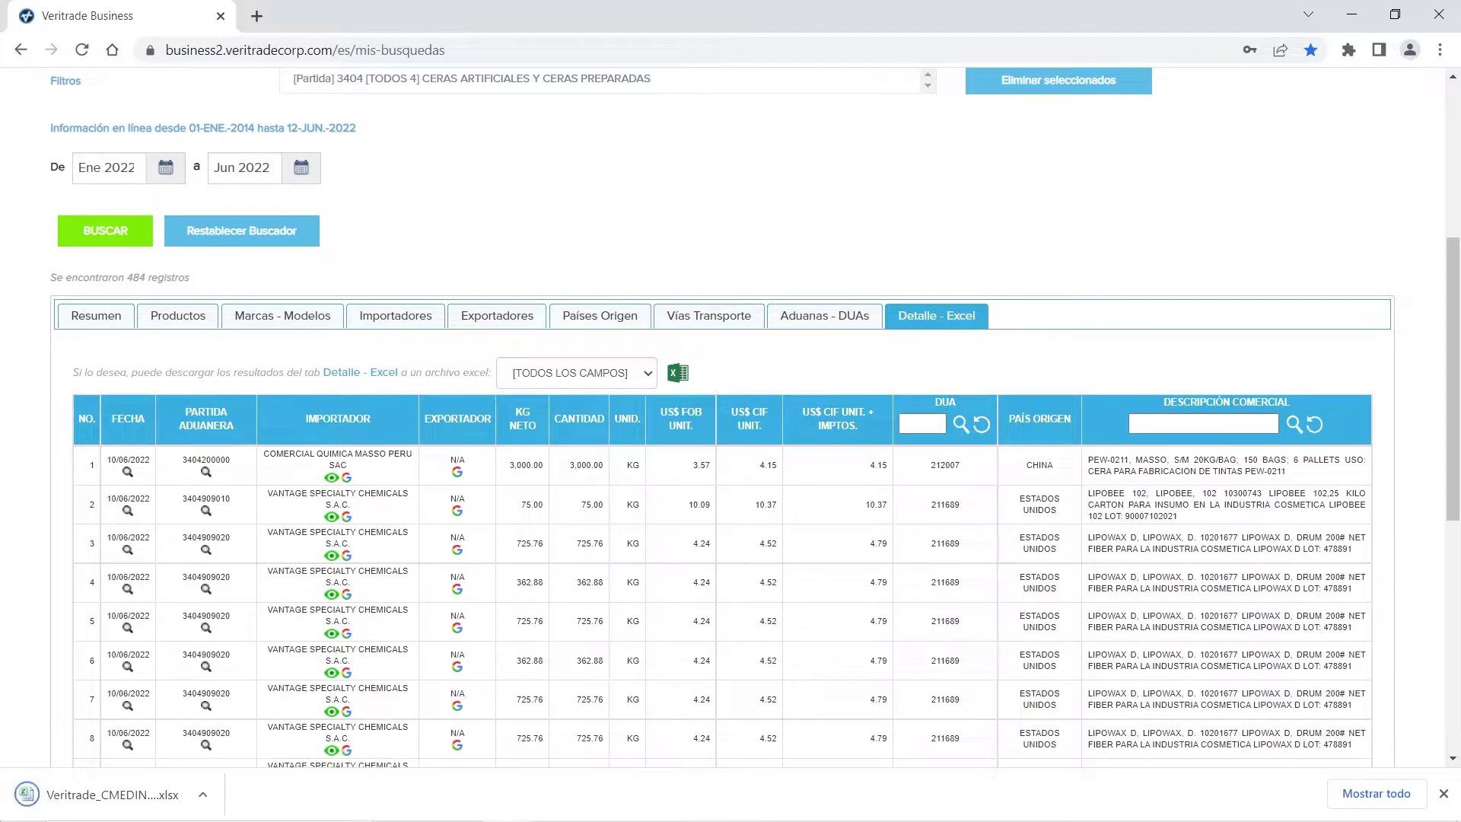
Open the downloaded Veritrade workbook, enable editing, zoom to 100% and select the Partida Aduanera header
click(114, 794)
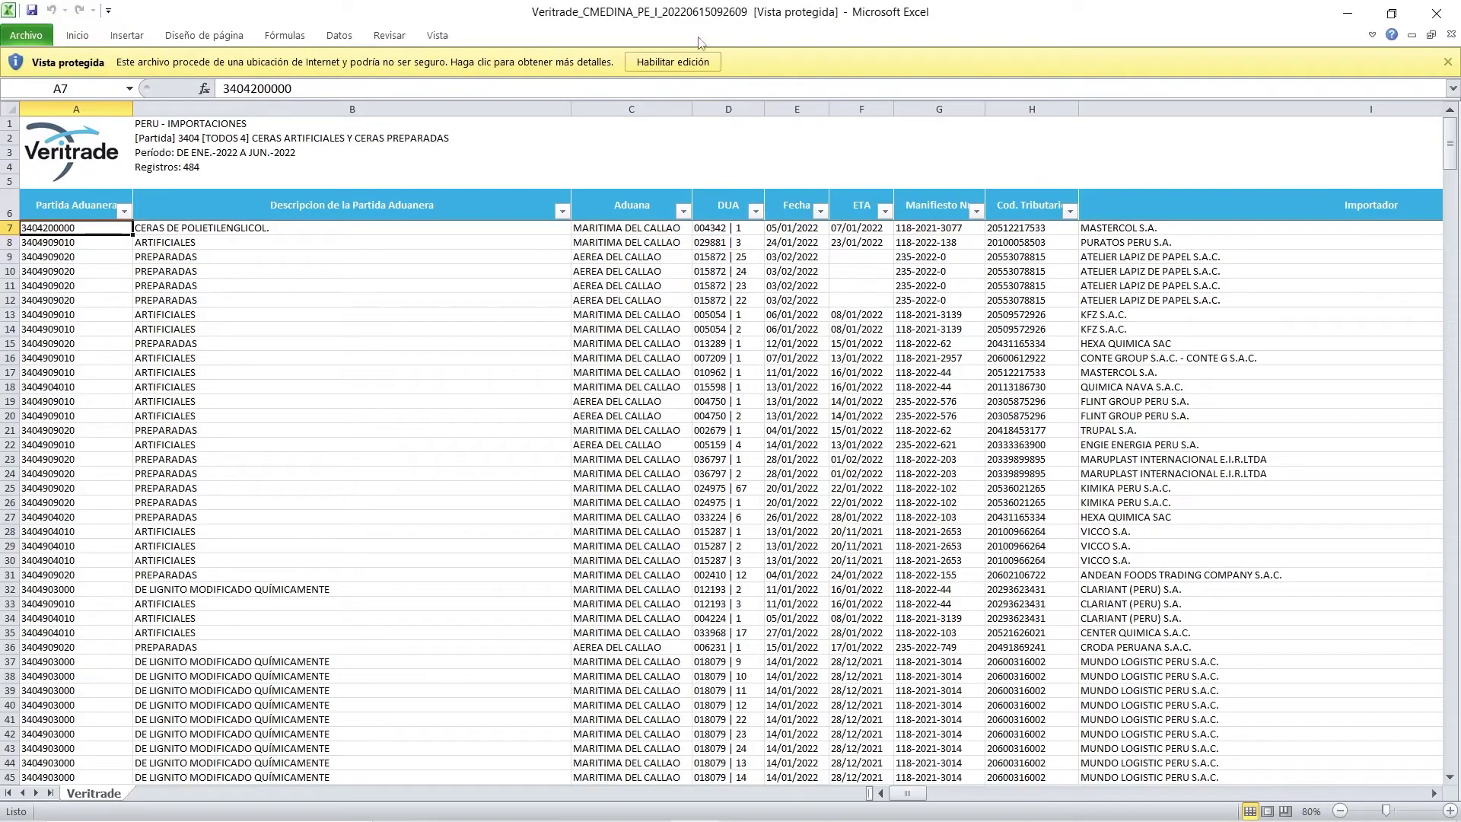
click(672, 62)
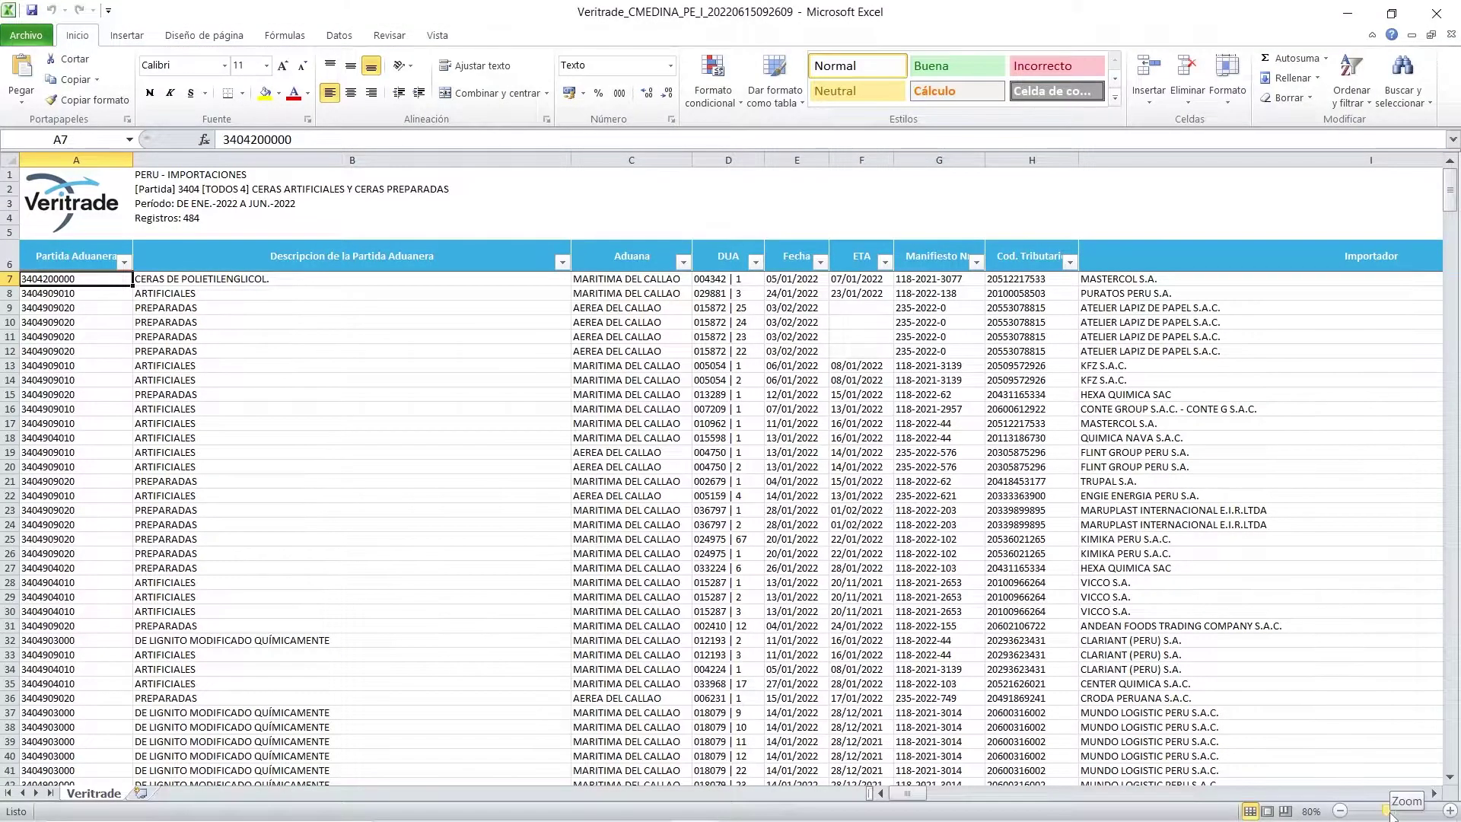
drag(1389, 814, 1400, 814)
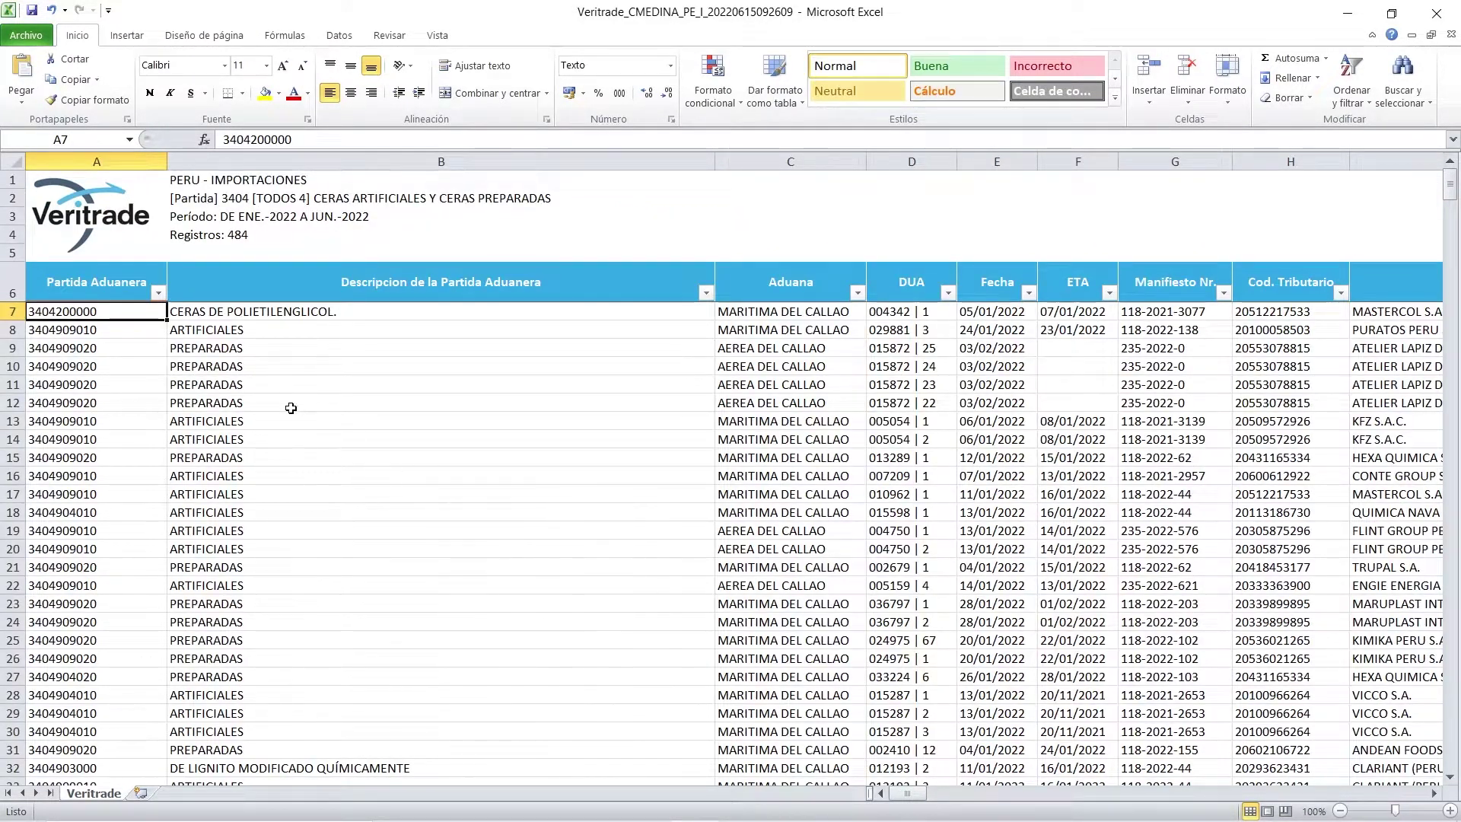
click(102, 286)
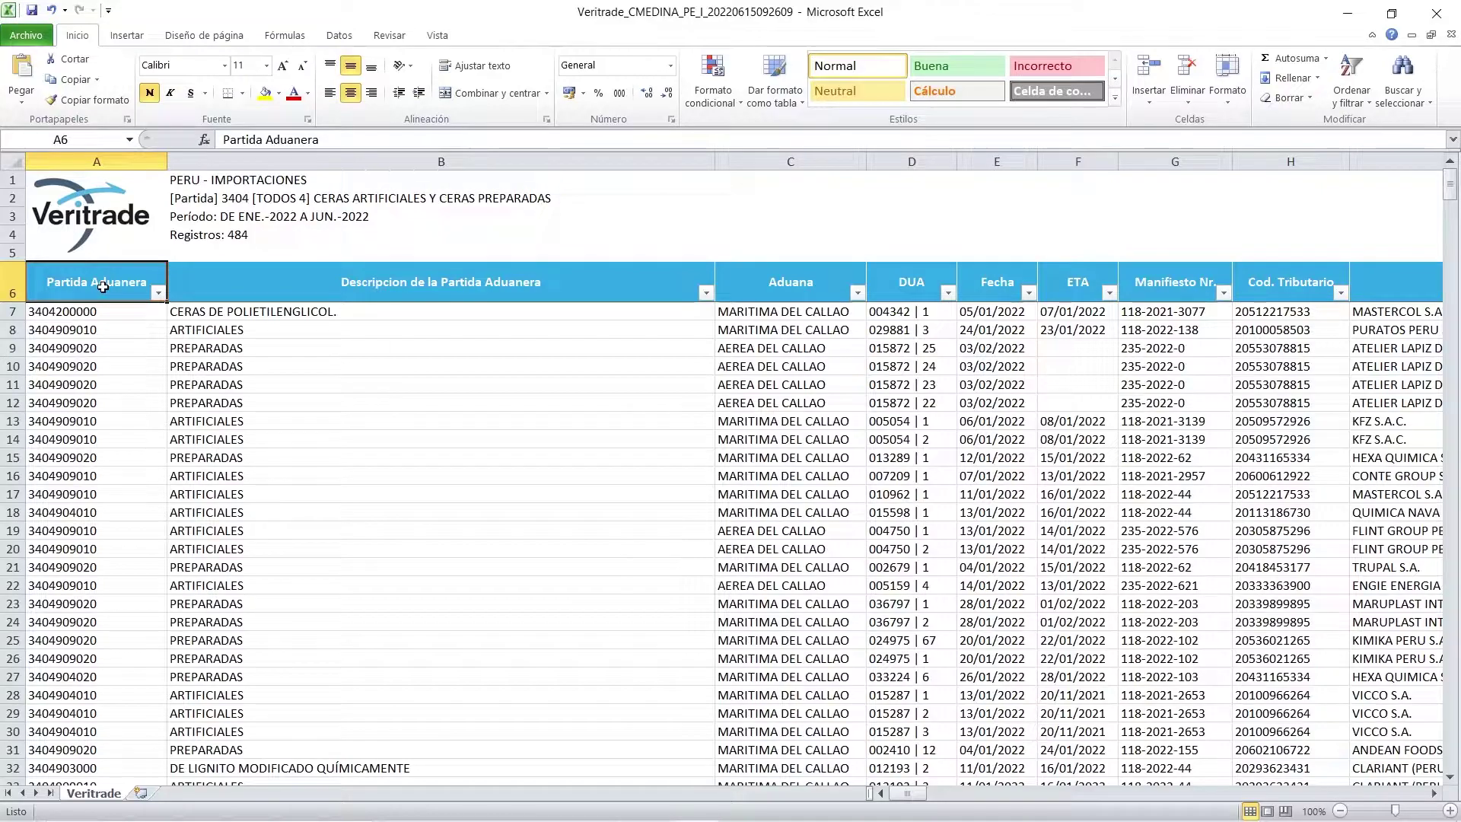
key(Right)
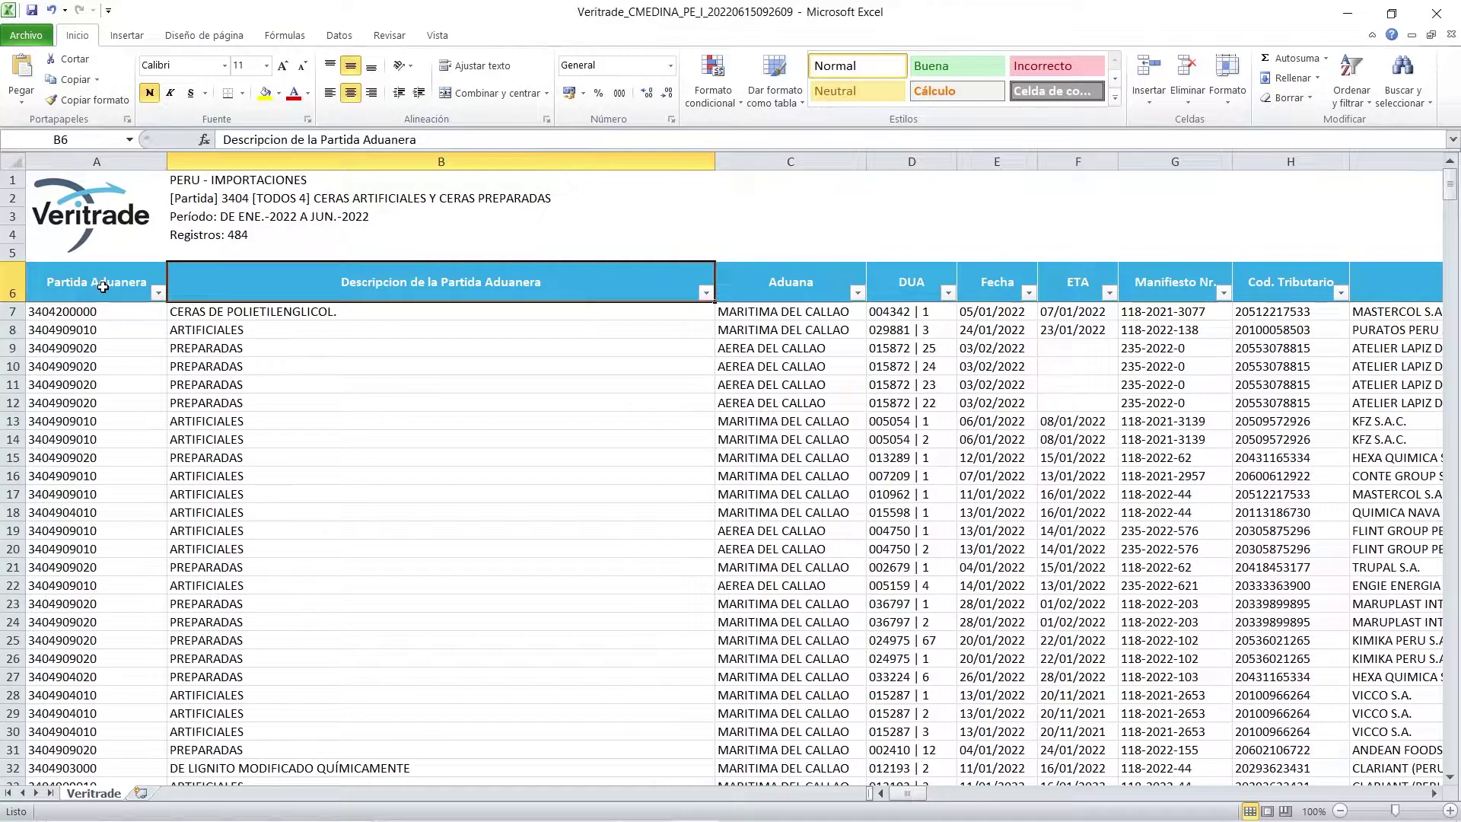
key(Right)
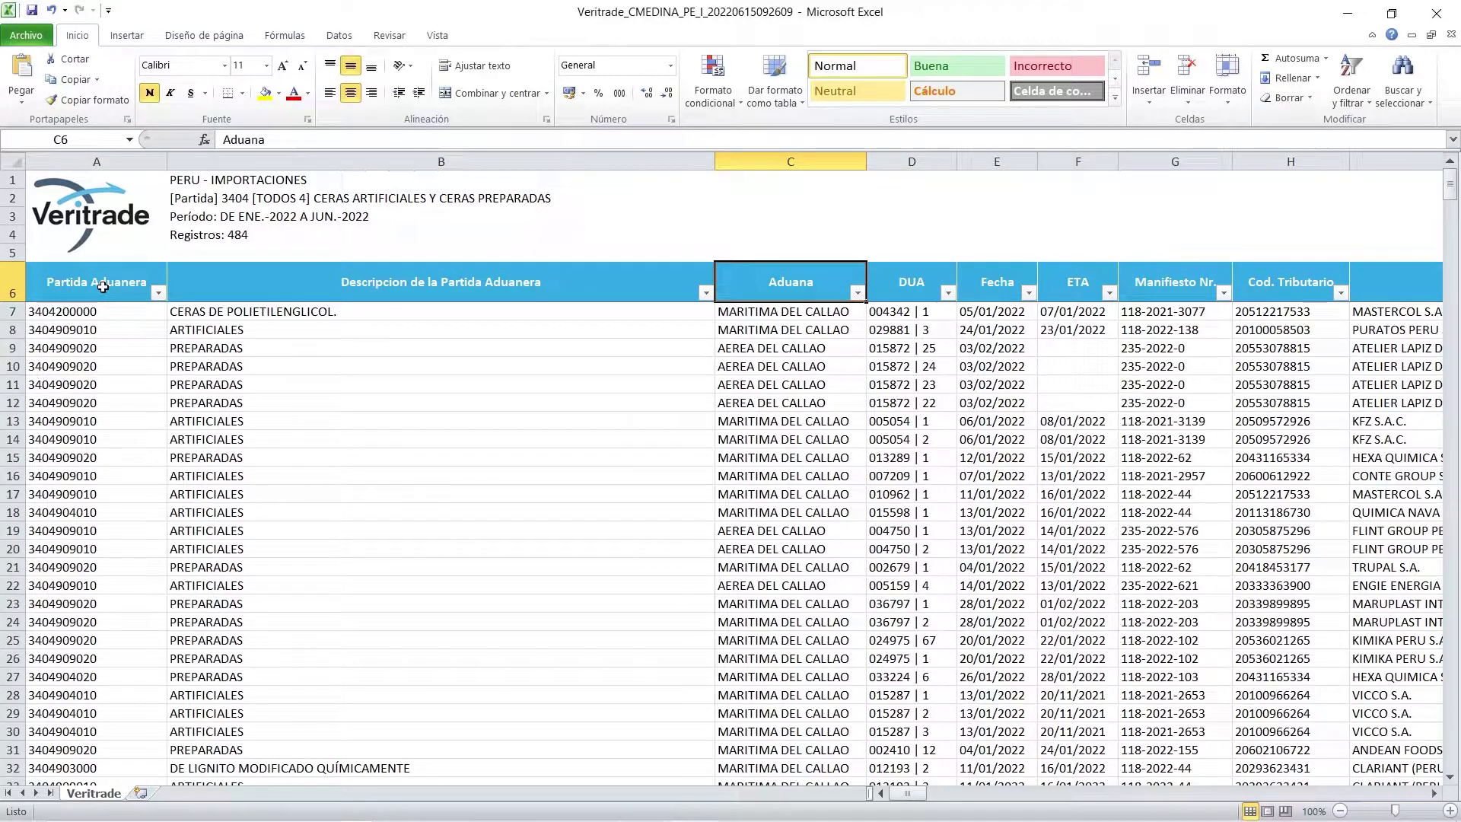
key(Right)
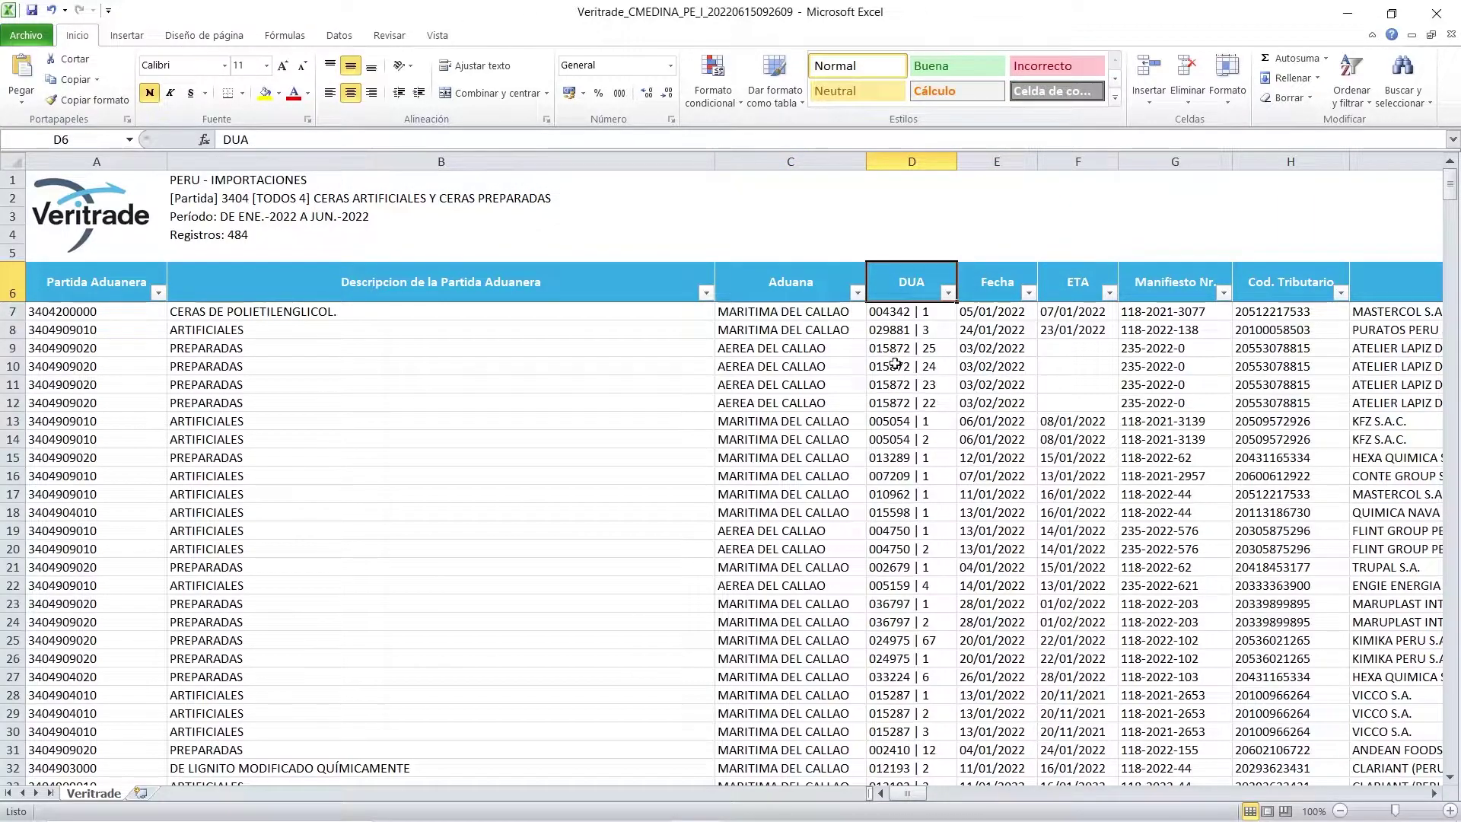
drag(893, 349, 894, 403)
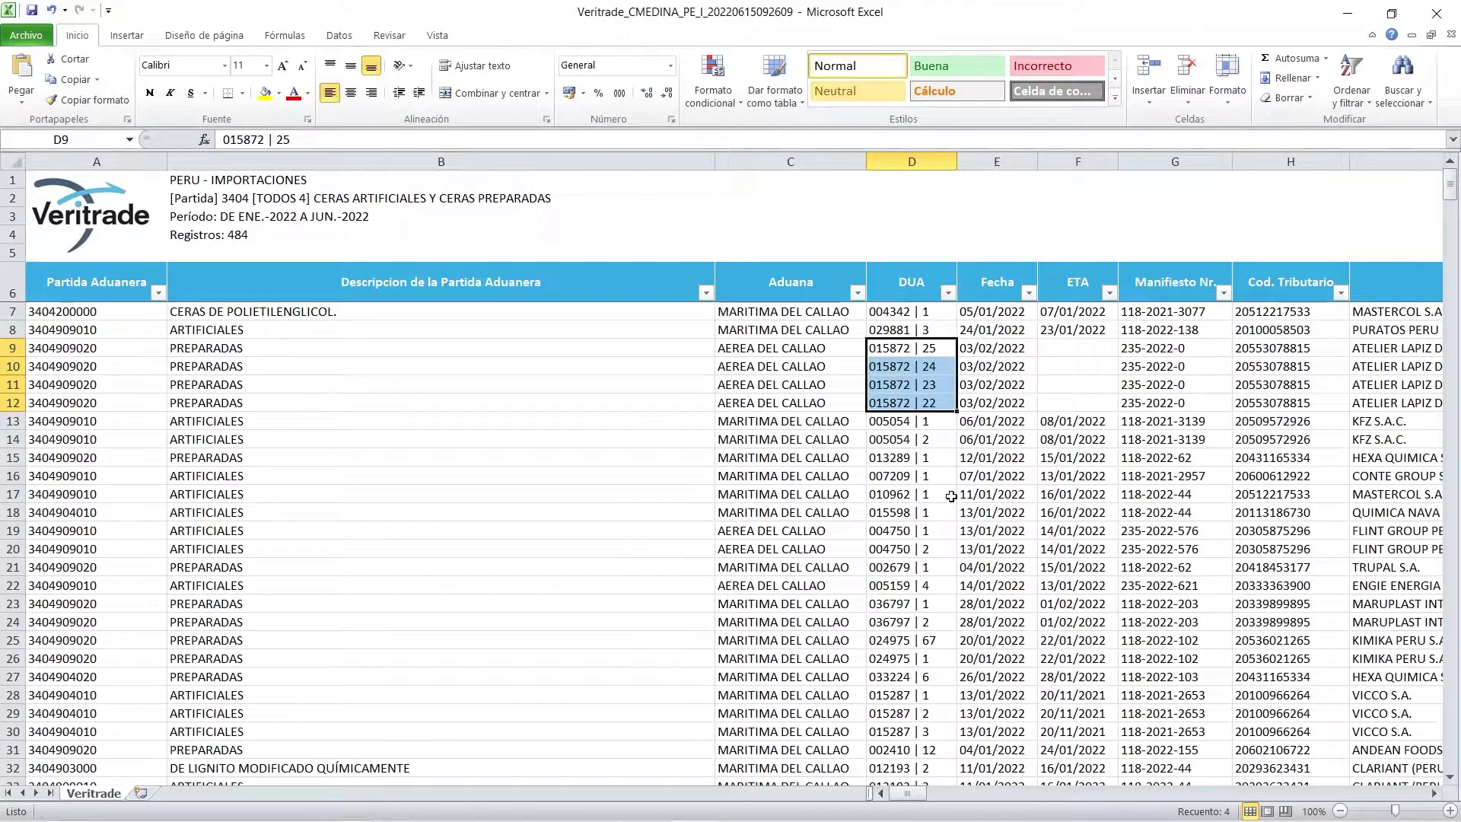
click(899, 350)
drag(898, 348, 913, 403)
click(913, 404)
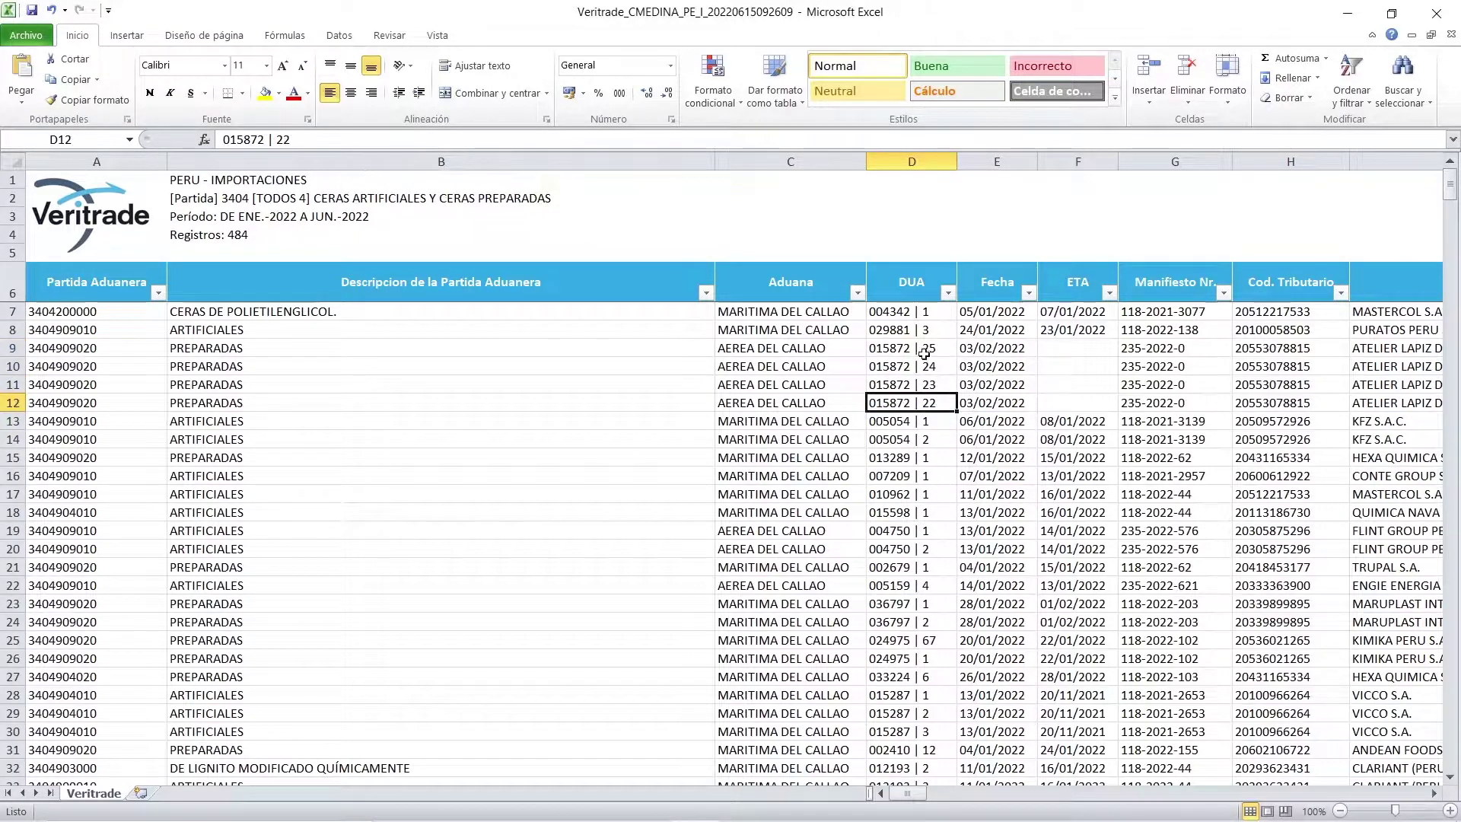
drag(924, 351, 929, 403)
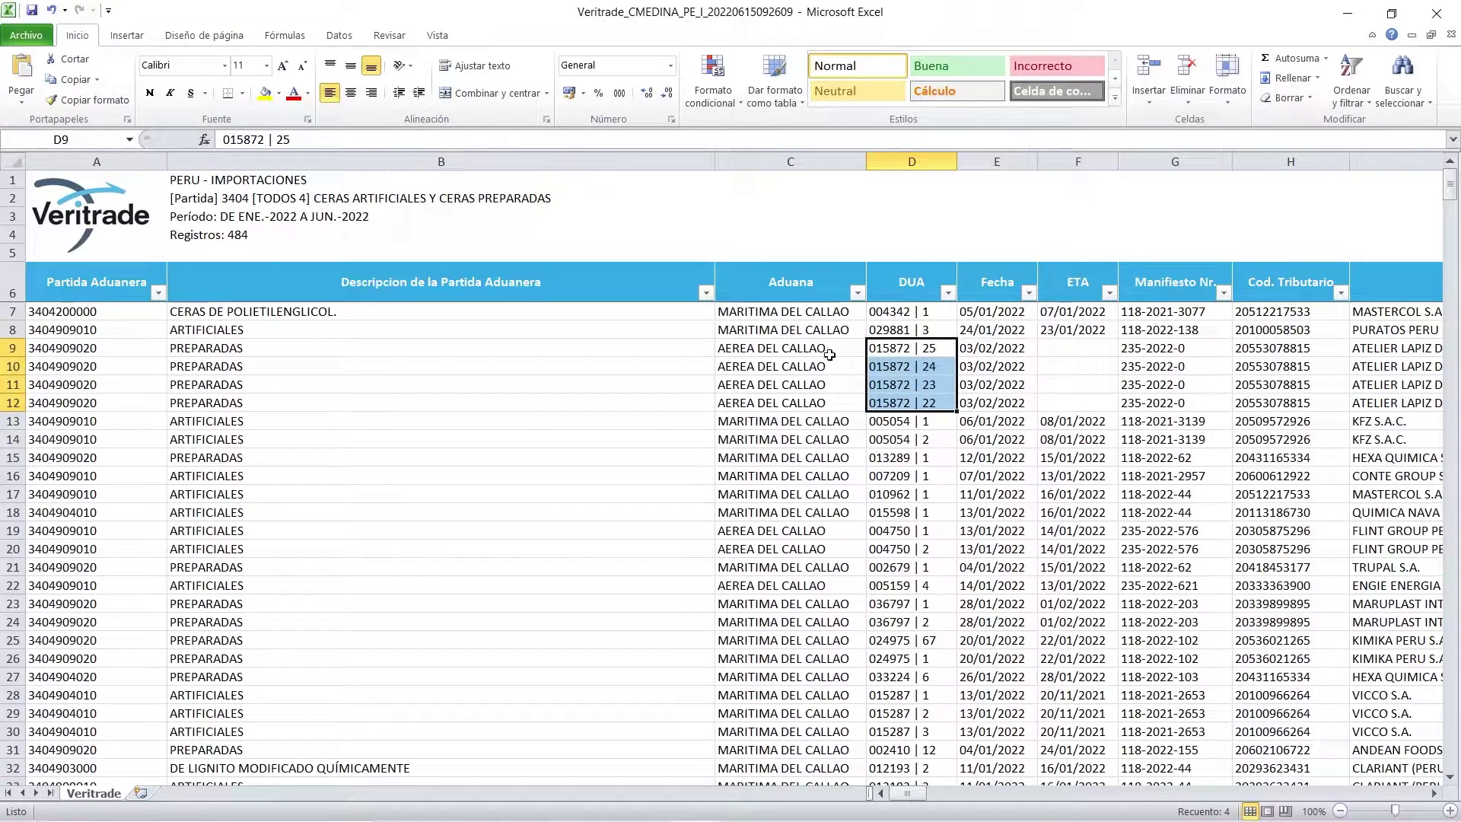
click(898, 424)
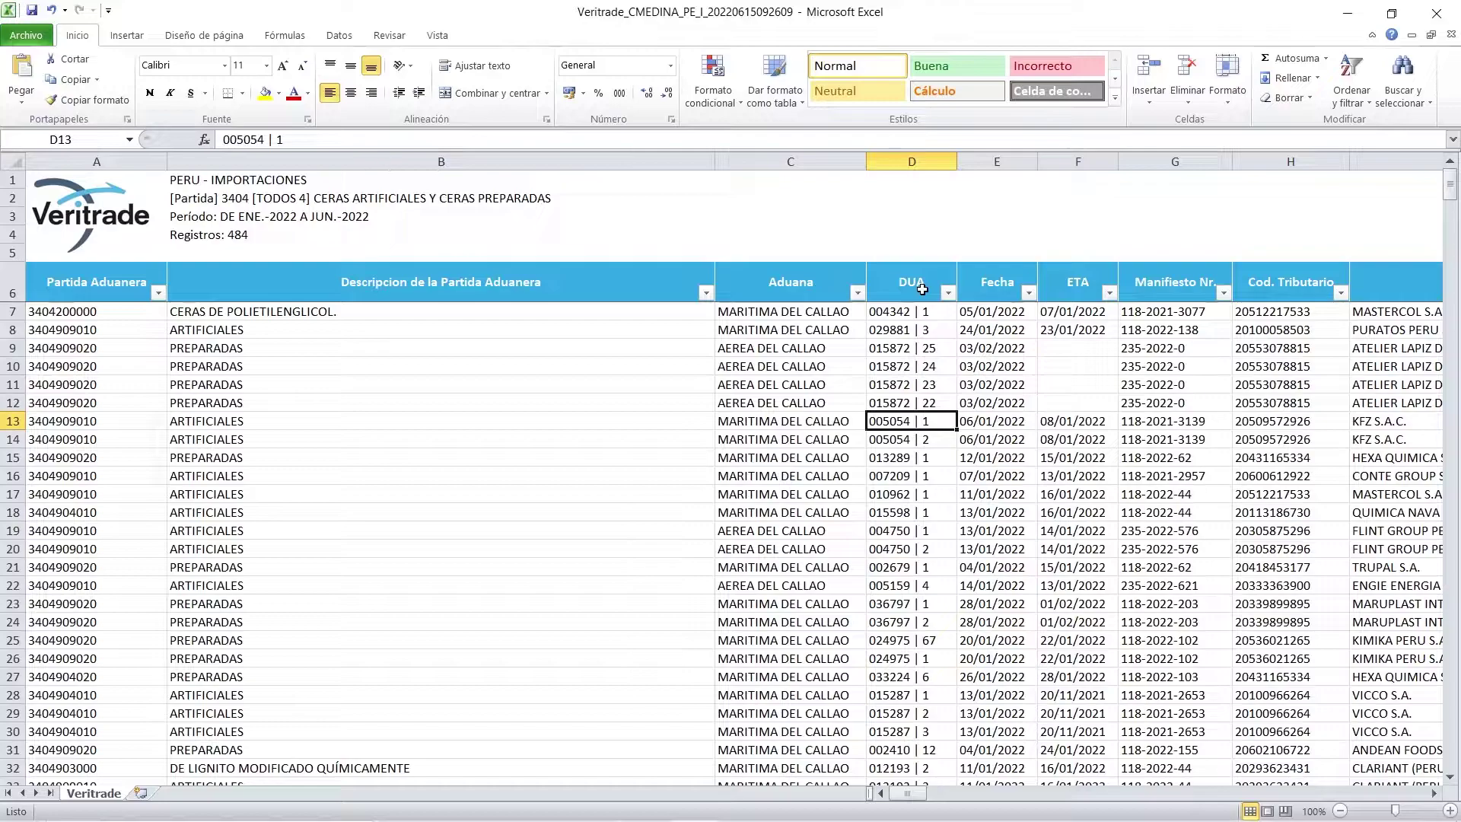
click(998, 281)
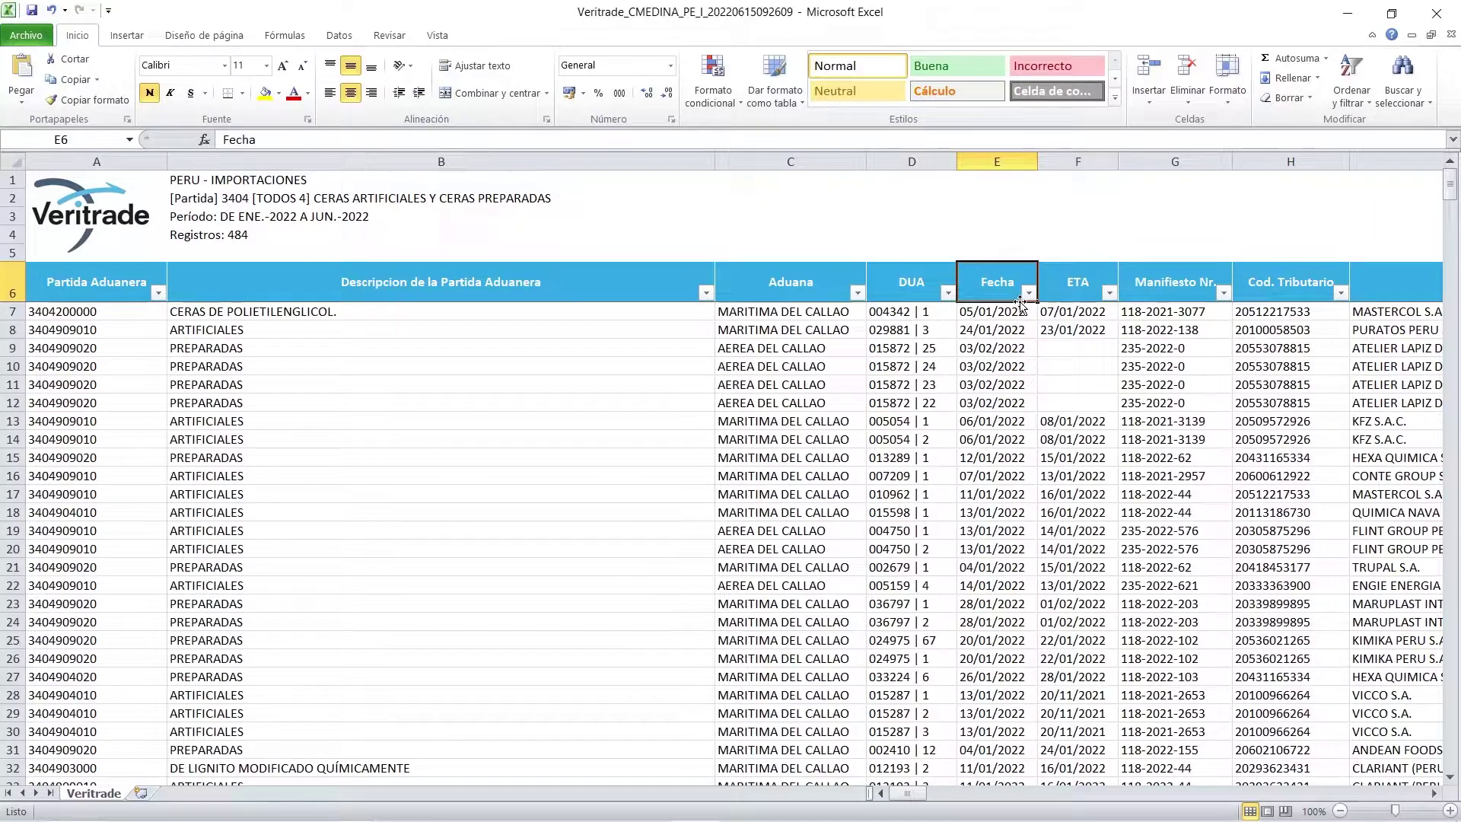
key(Right)
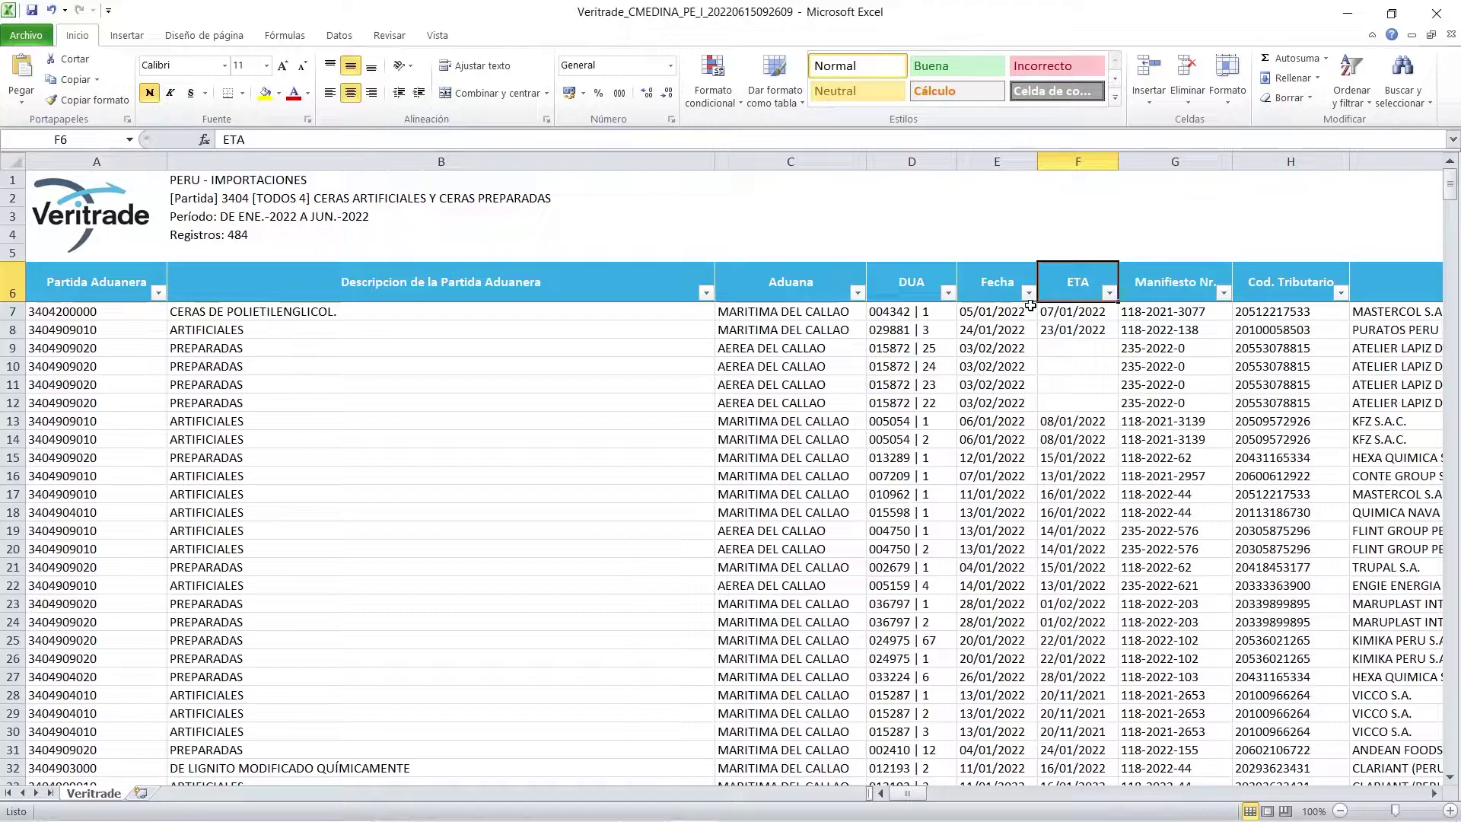
key(Right)
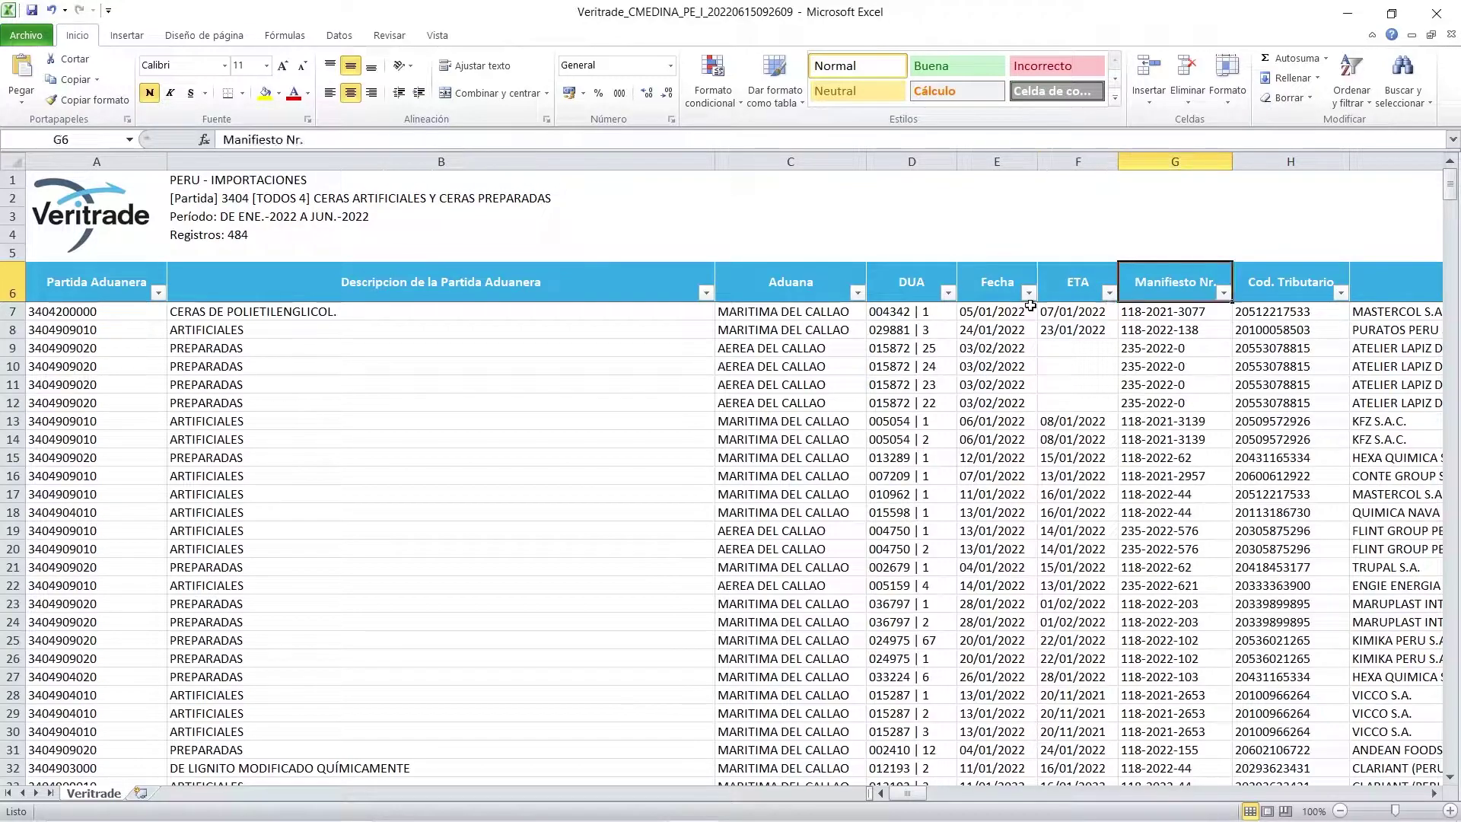
key(Right)
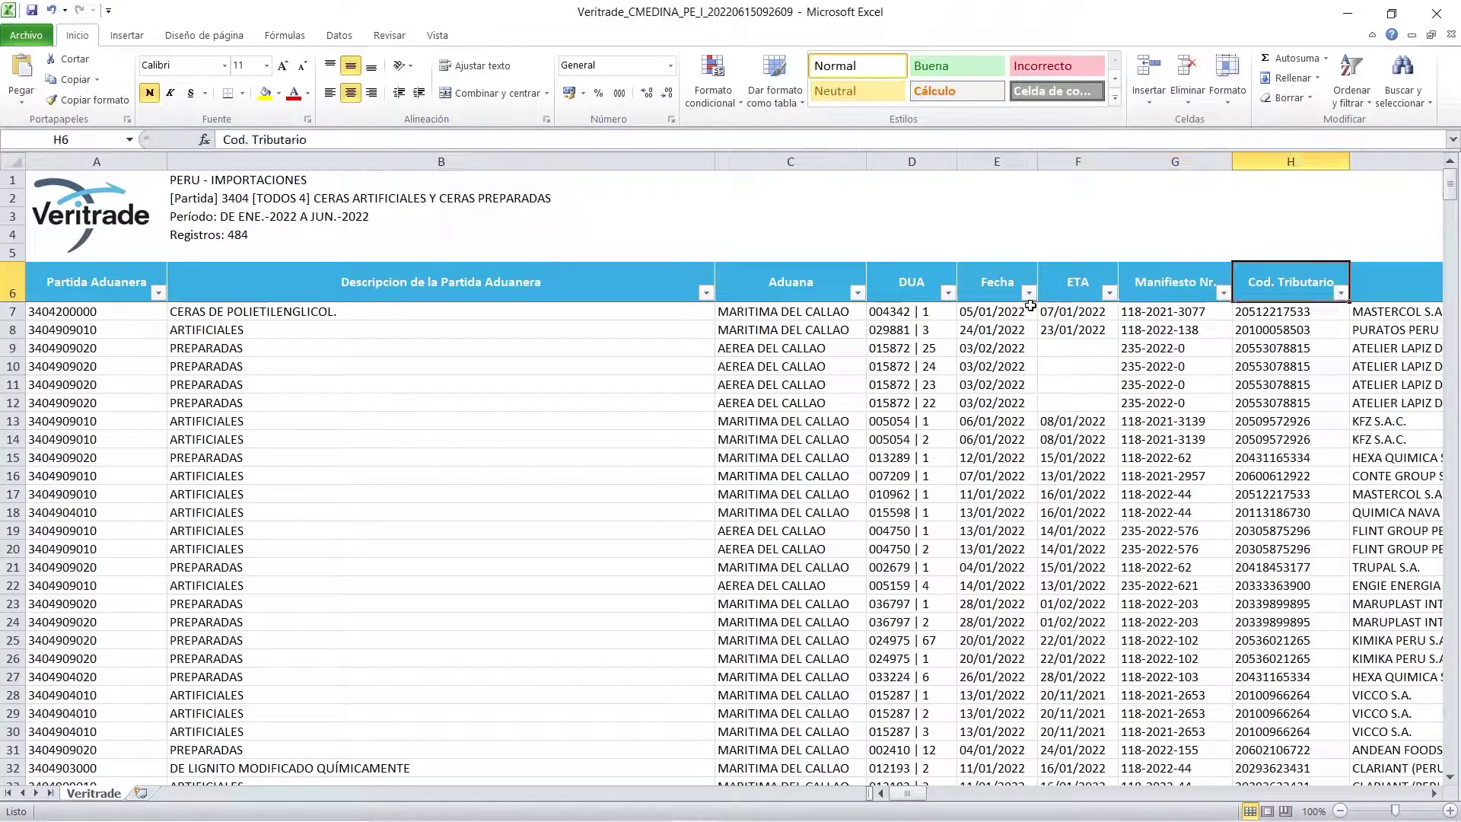
Step across the headers from Importador through Embarcador / Exportador to Und 2
key(Right)
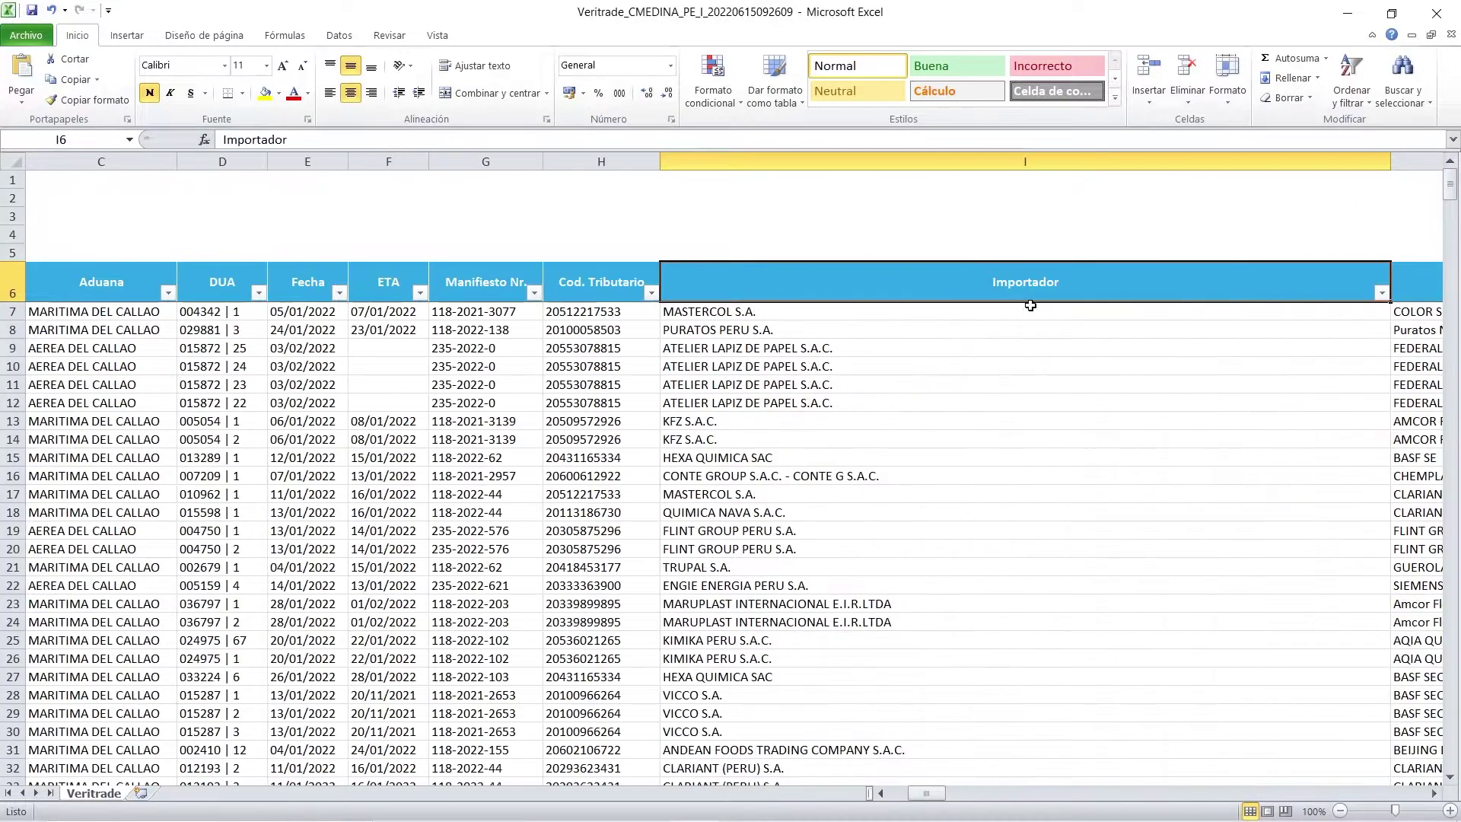
key(Right)
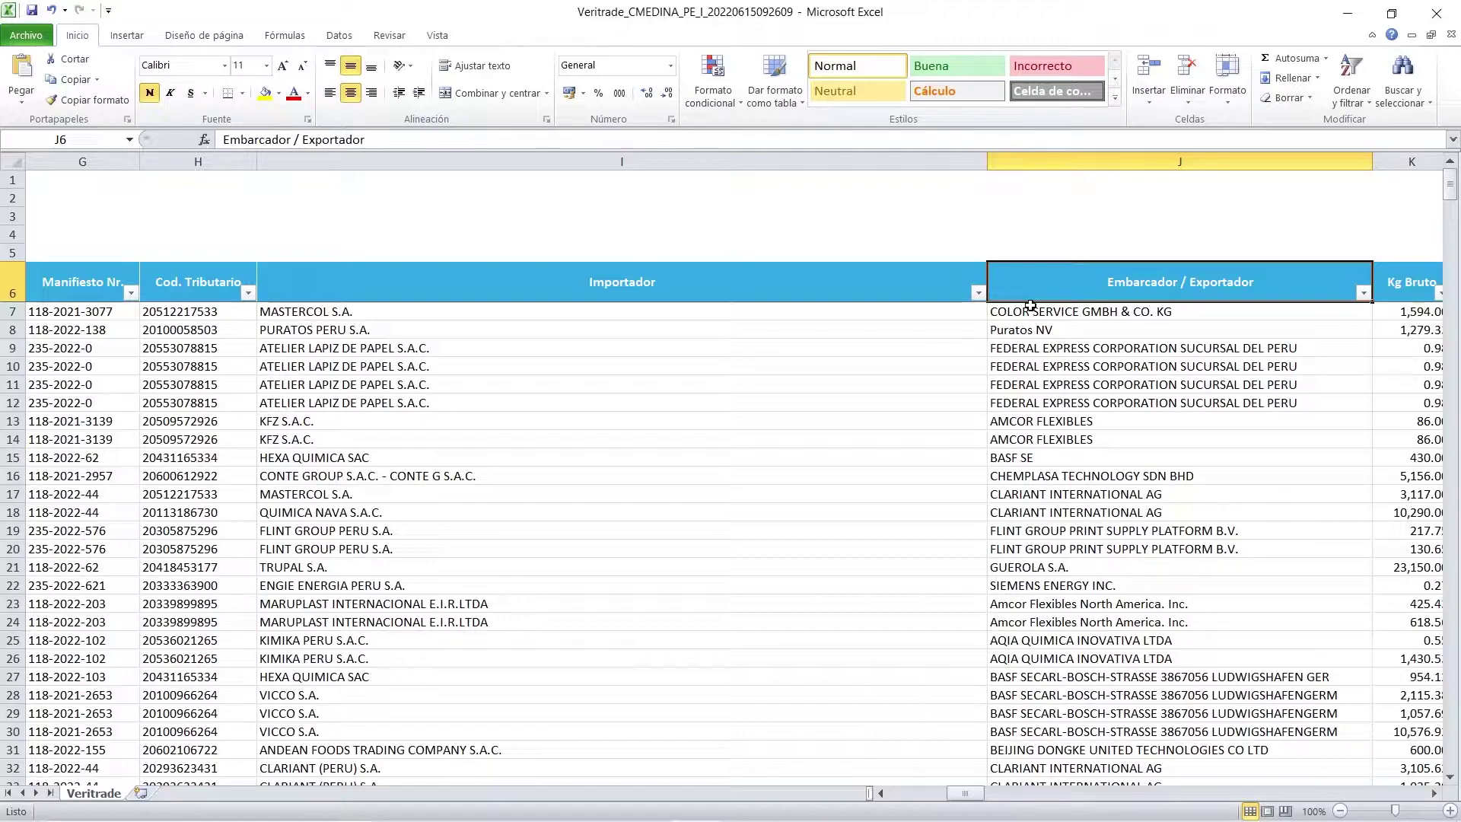
key(Right)
key(Right)
key(Right)
key(Right)
key(Right)
key(Right)
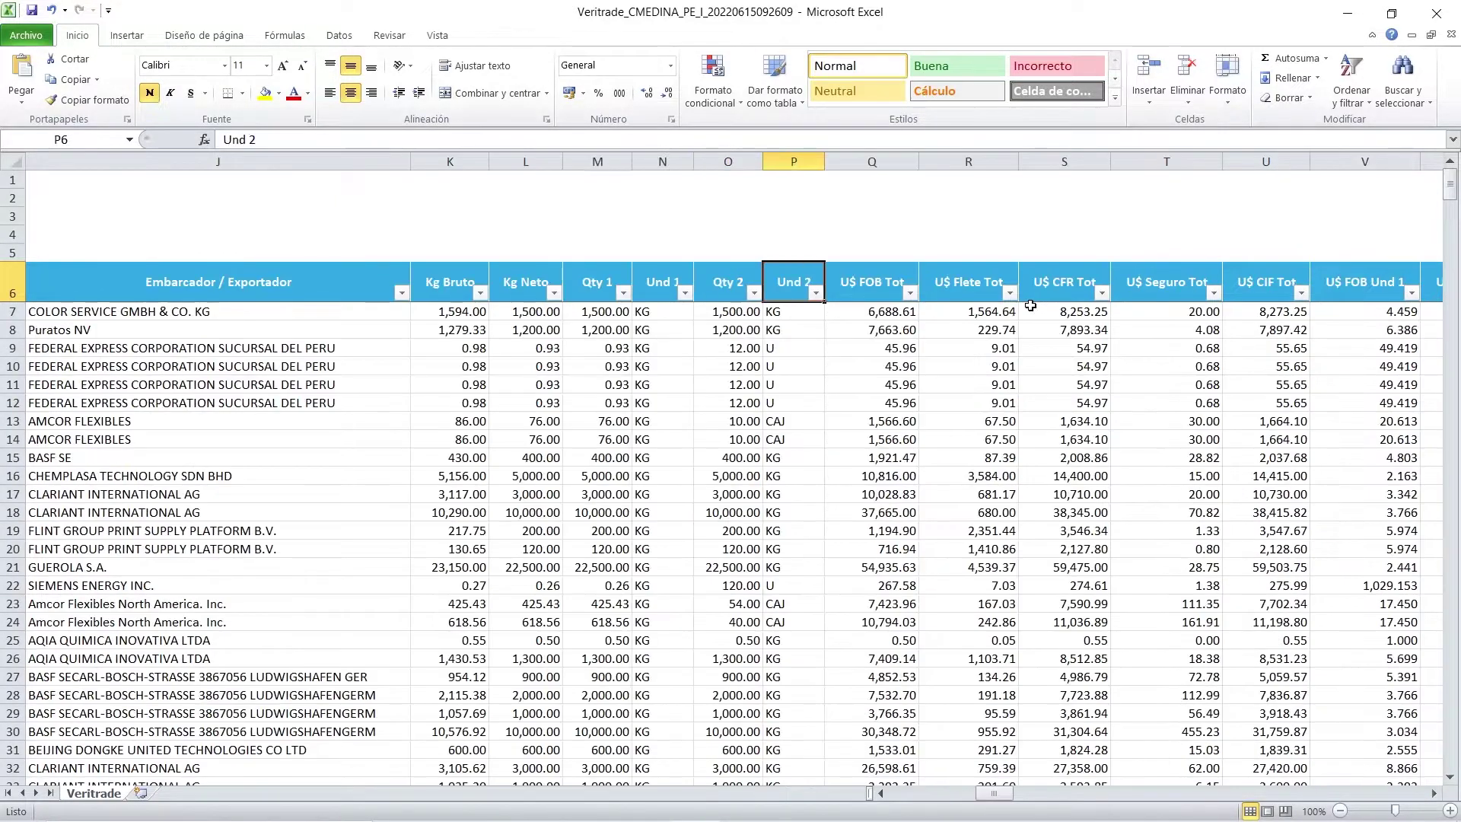
key(Right)
key(Right)
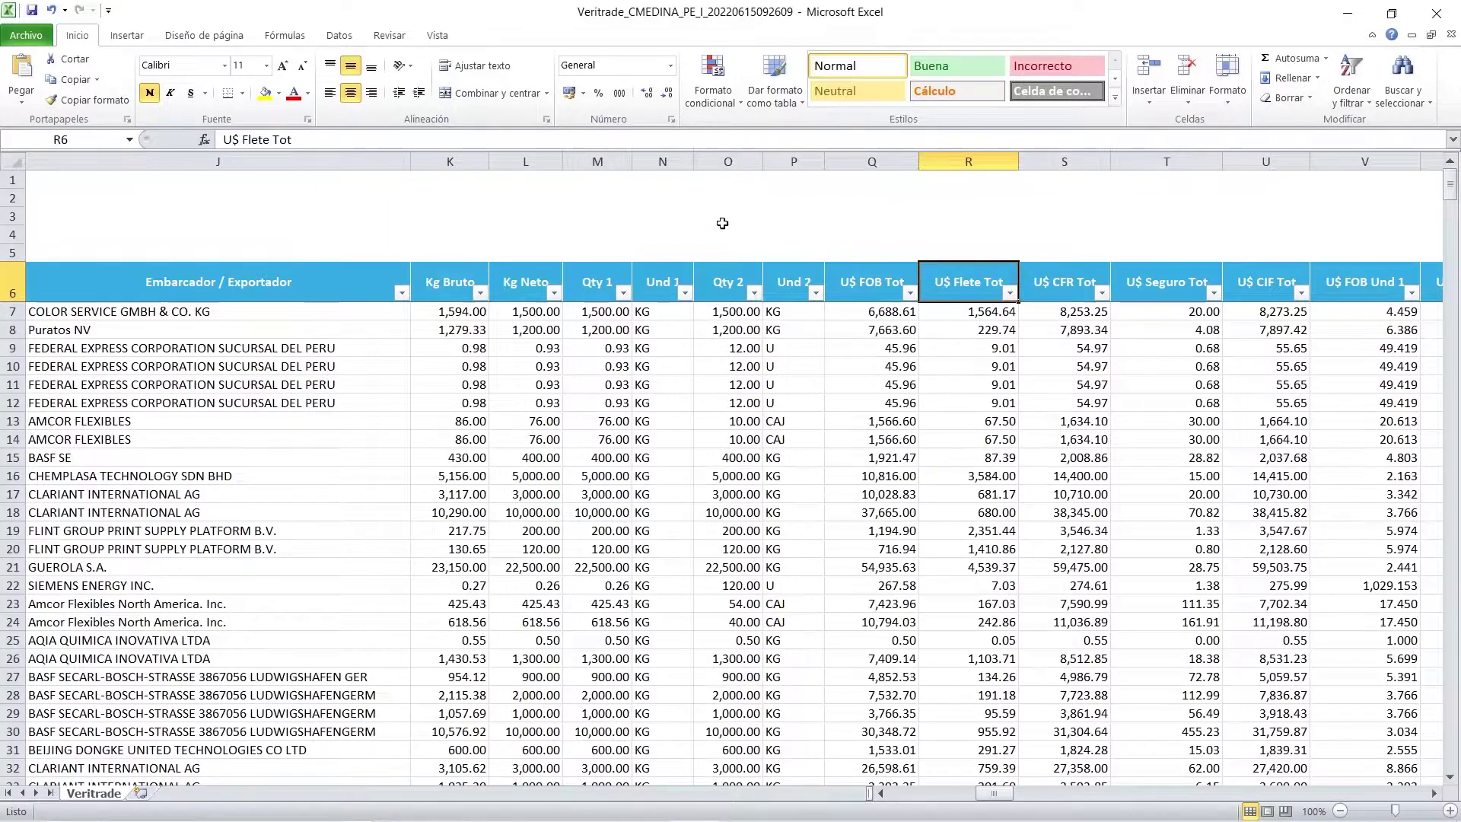
Widen the Qty 1 and Und 1 columns slightly, with Und 1 at 9.67
drag(633, 161, 708, 161)
click(454, 271)
click(506, 277)
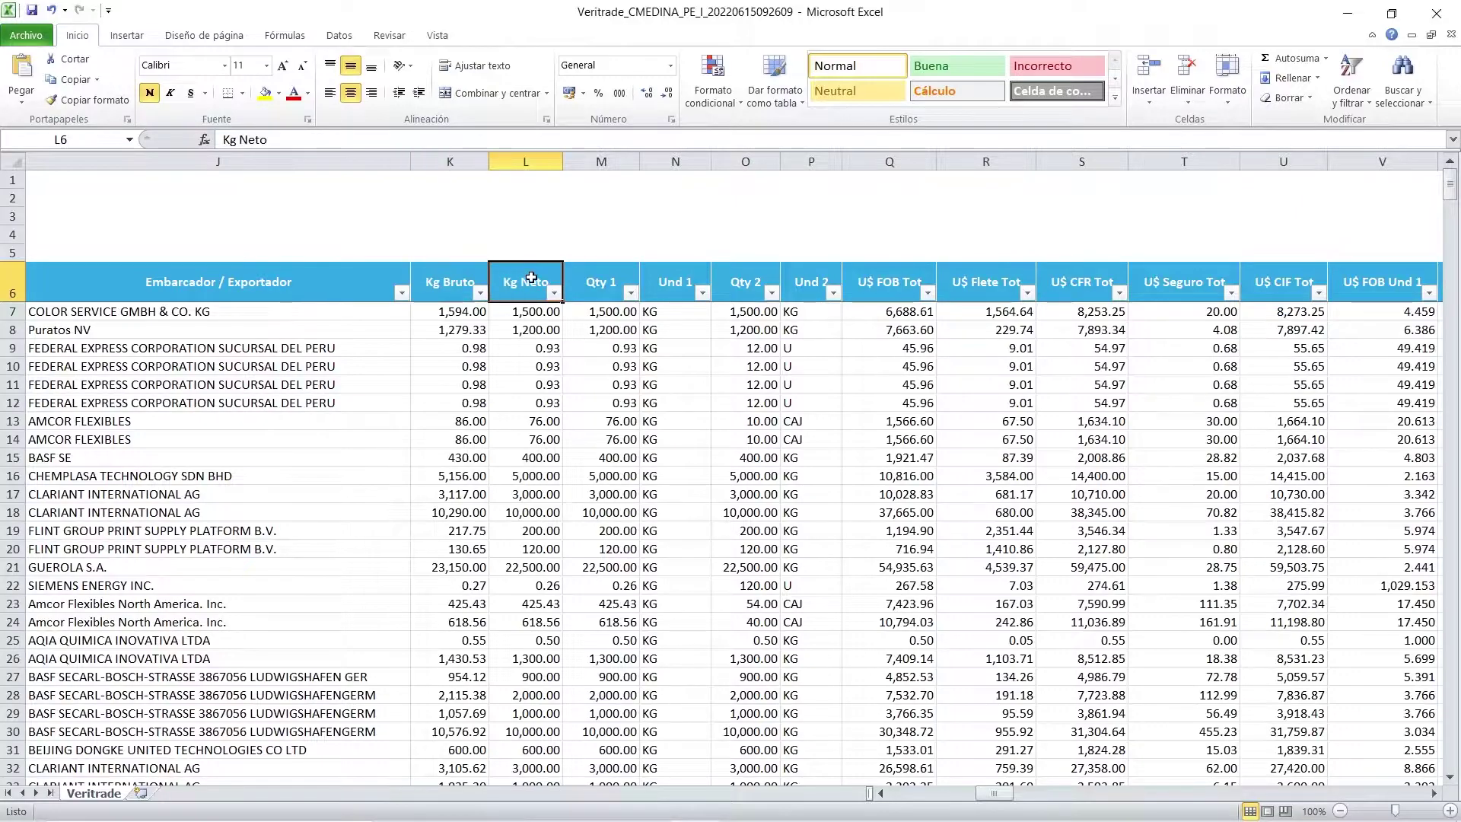
Fill M5:N5 yellow above Qty 1 and Und 1, then select the Und 1 units
drag(605, 252, 659, 261)
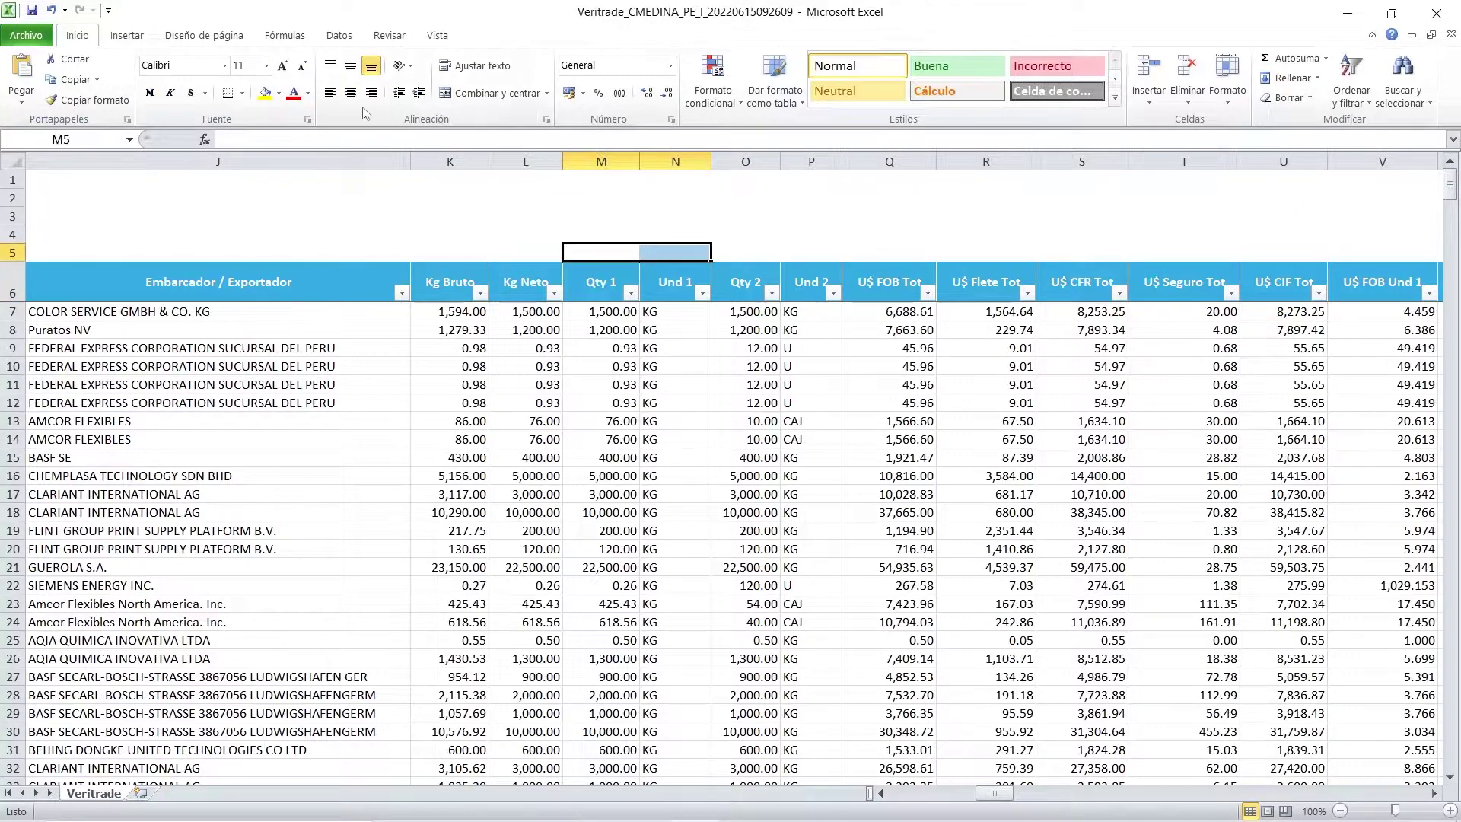
click(265, 93)
click(622, 331)
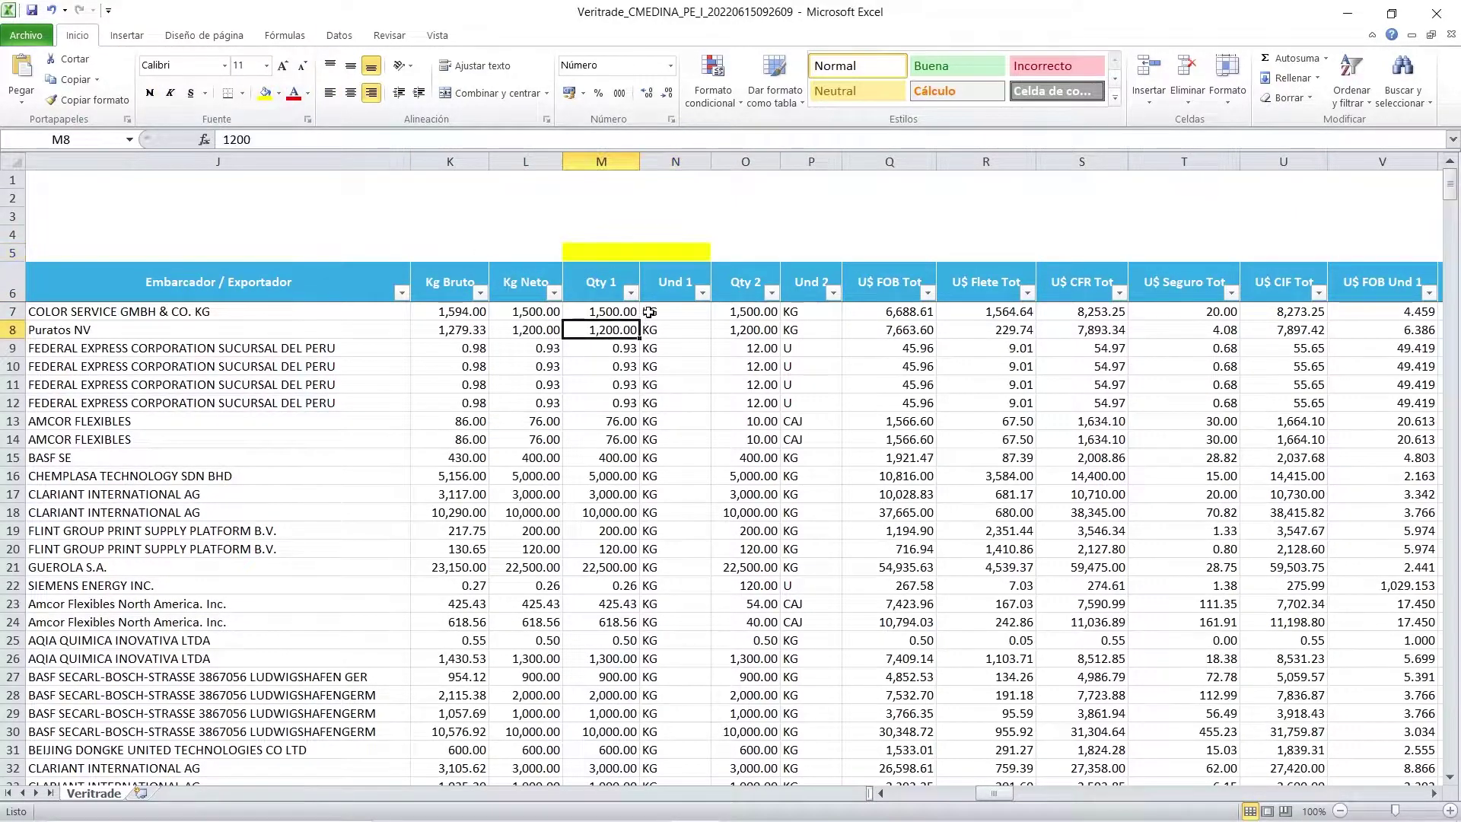
drag(656, 311, 658, 523)
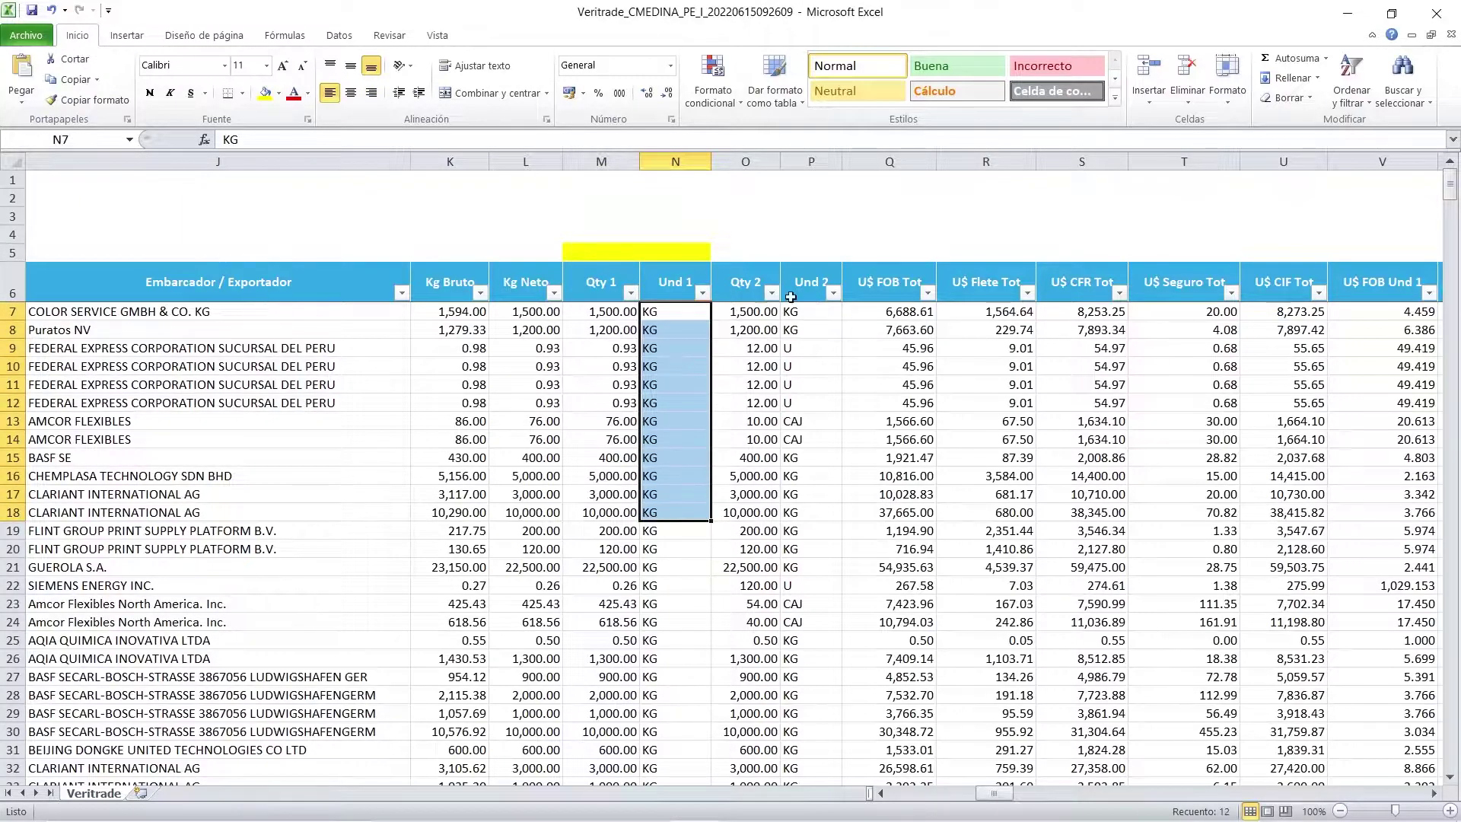
Fill O5:P5 purple above the Qty 2 and Und 2 columns
drag(759, 252, 795, 252)
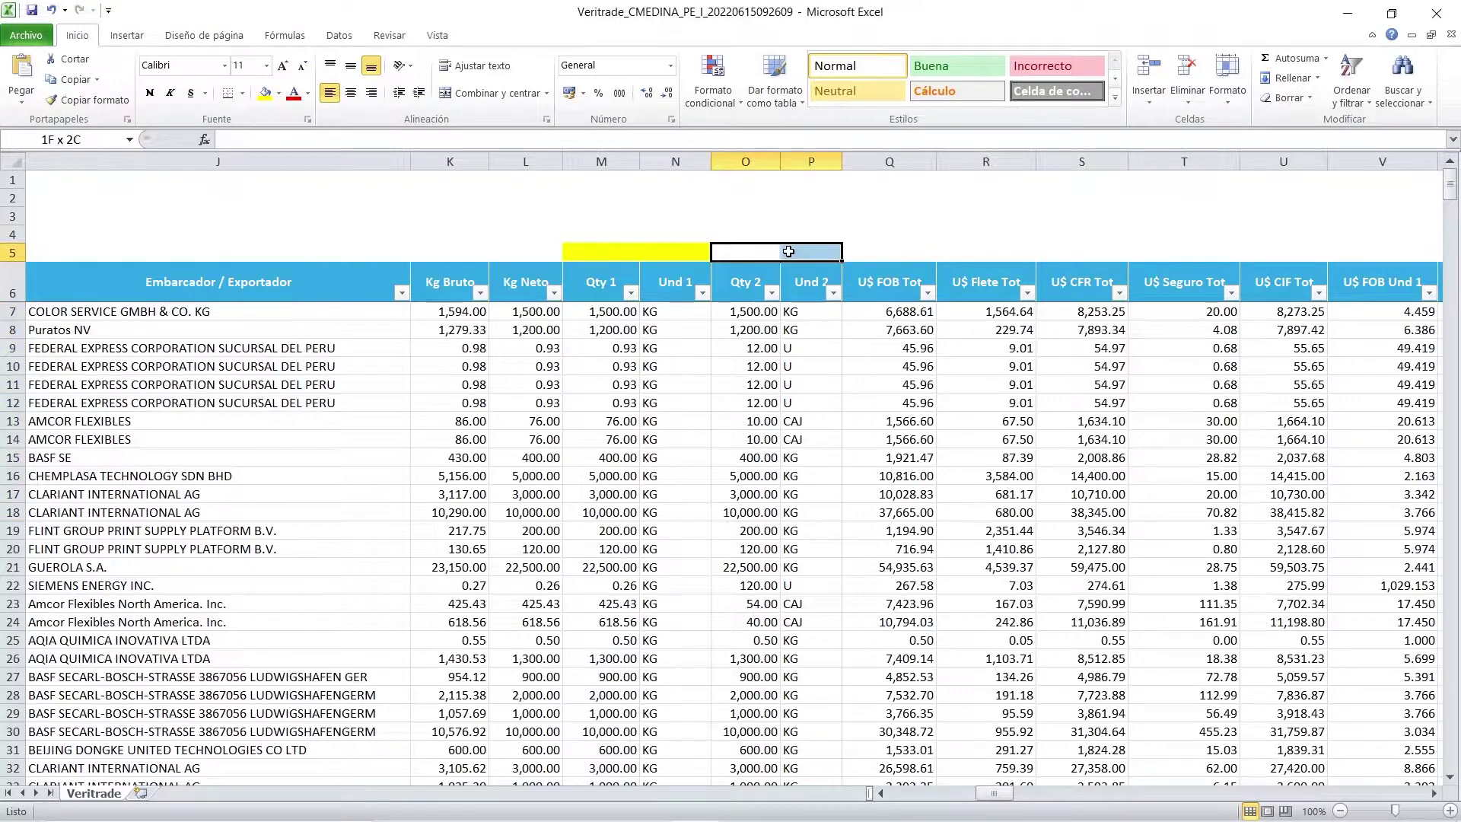
click(279, 92)
click(370, 188)
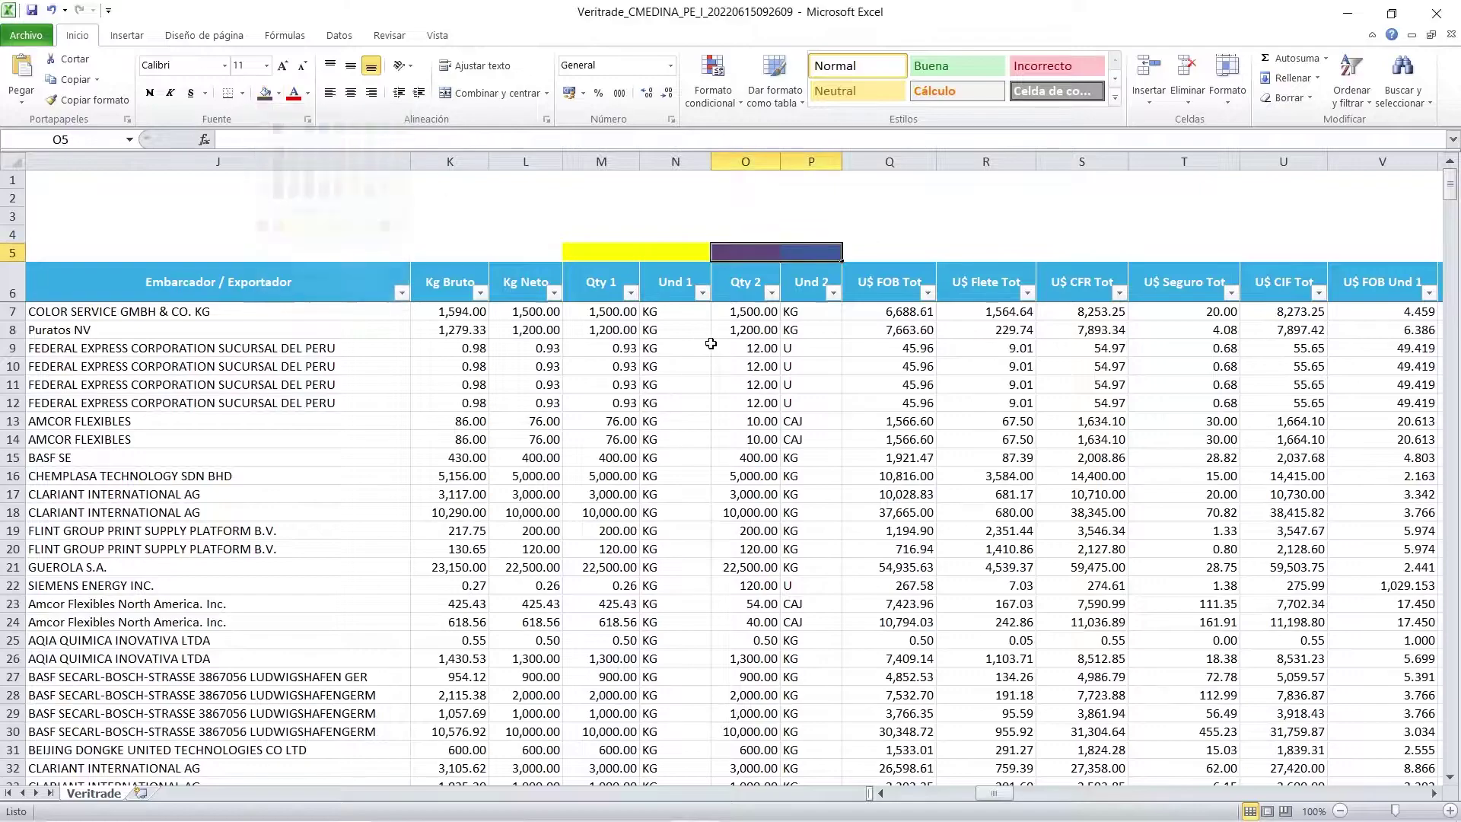
click(753, 330)
click(790, 312)
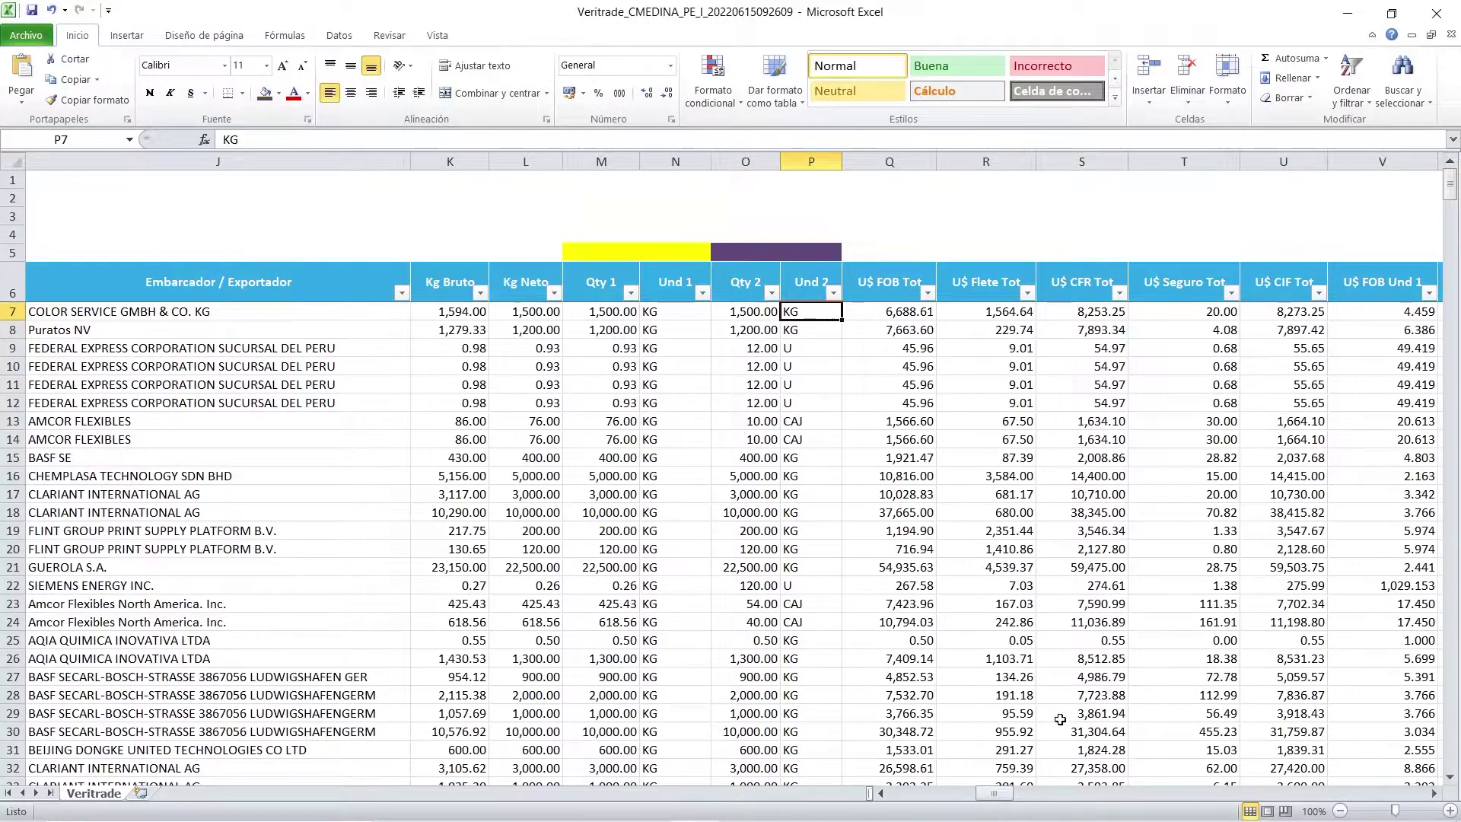
Fill Q5:U5 dark red above the totals columns and select the total value headers
drag(993, 792, 1023, 793)
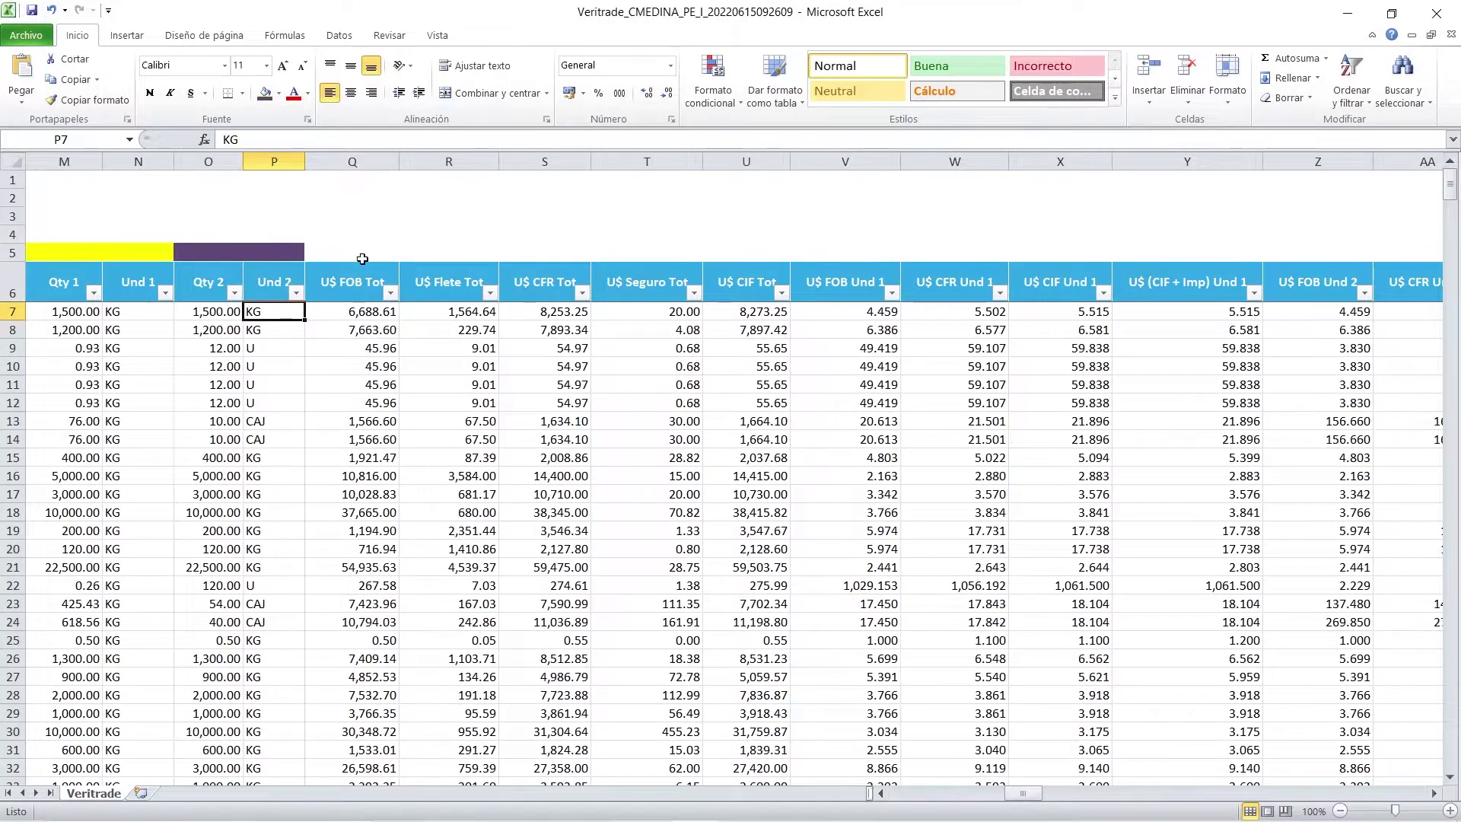
drag(358, 253, 724, 257)
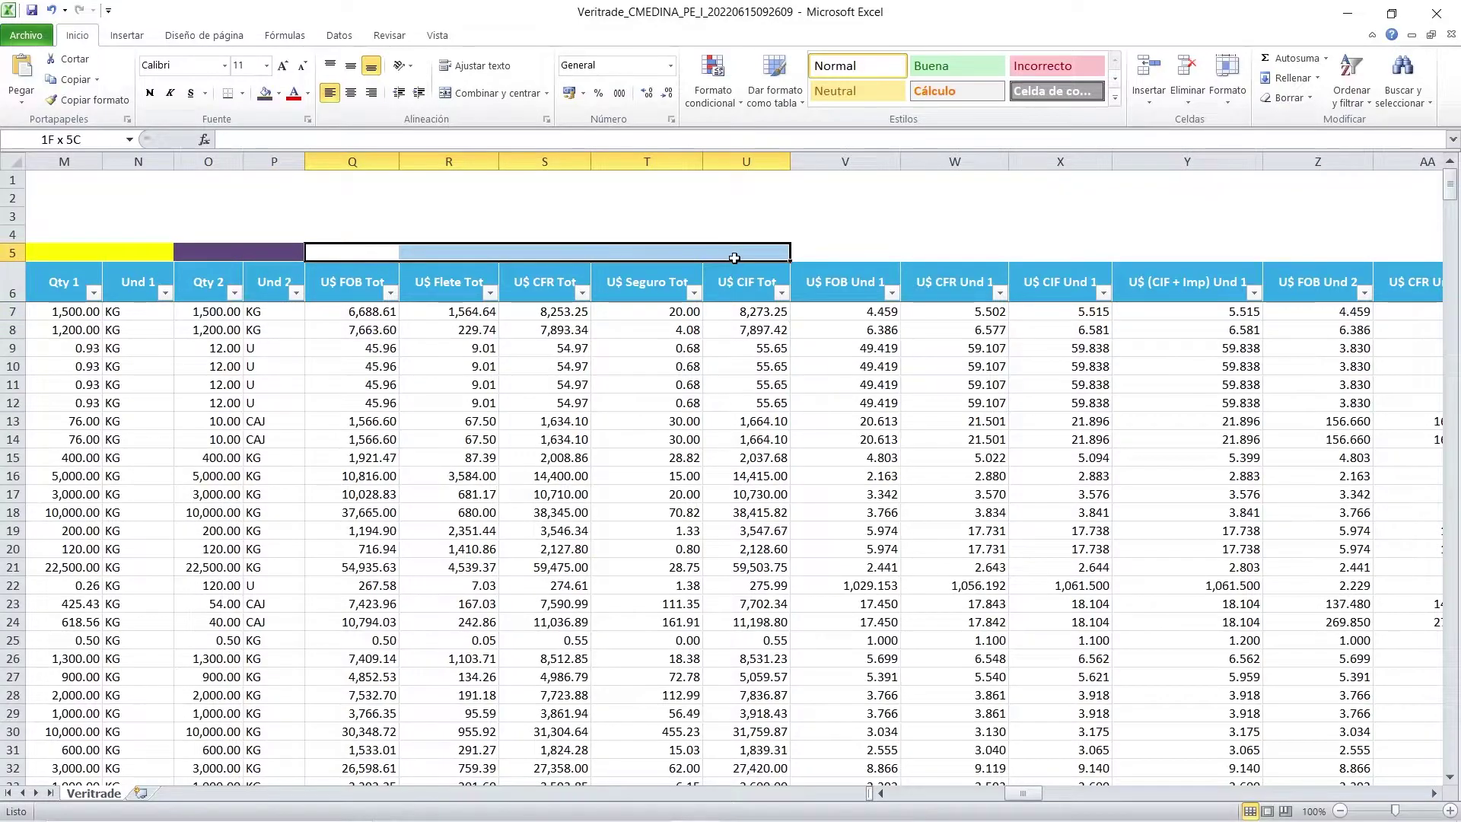
click(279, 93)
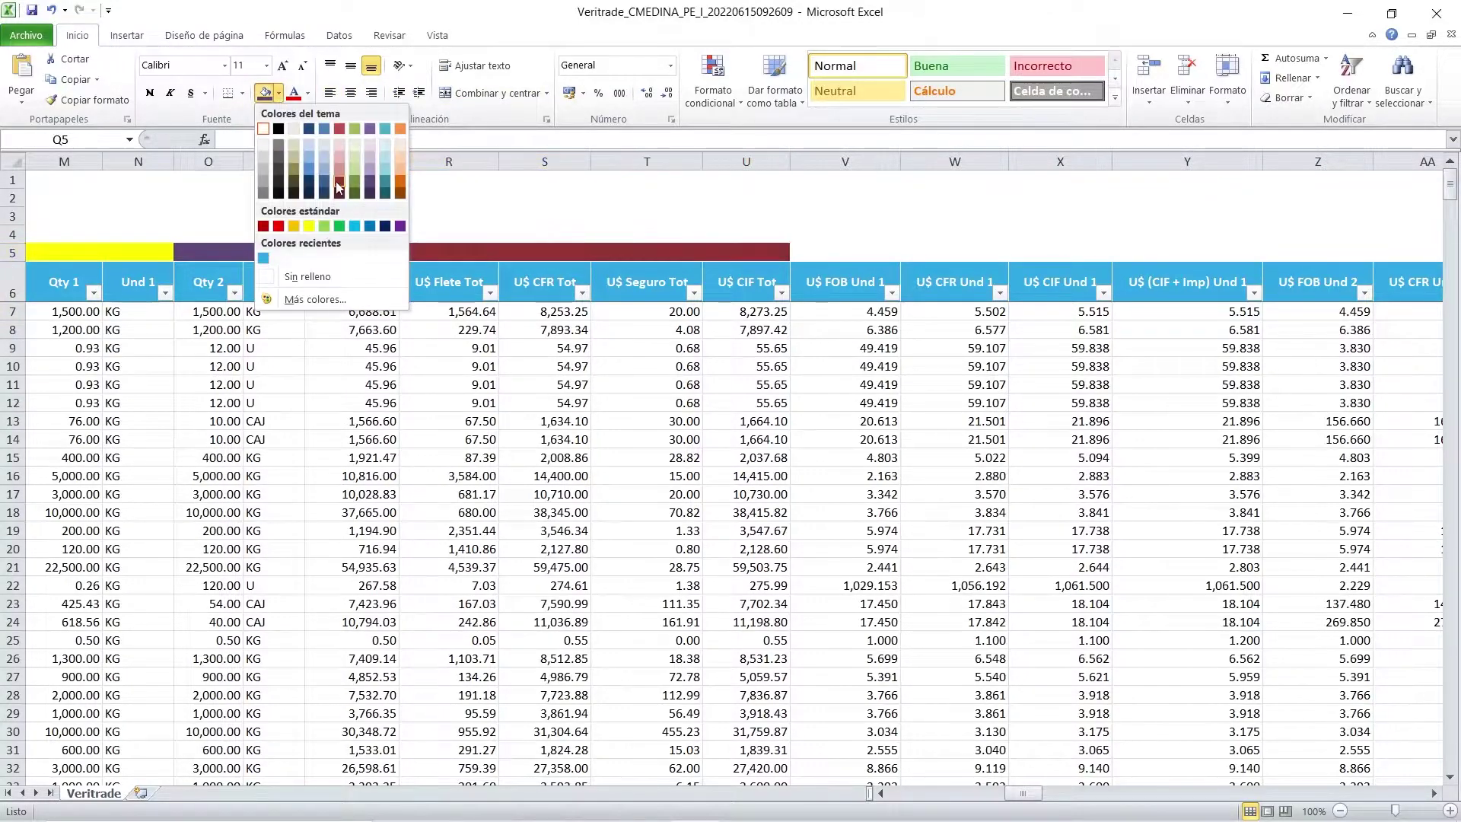
click(339, 183)
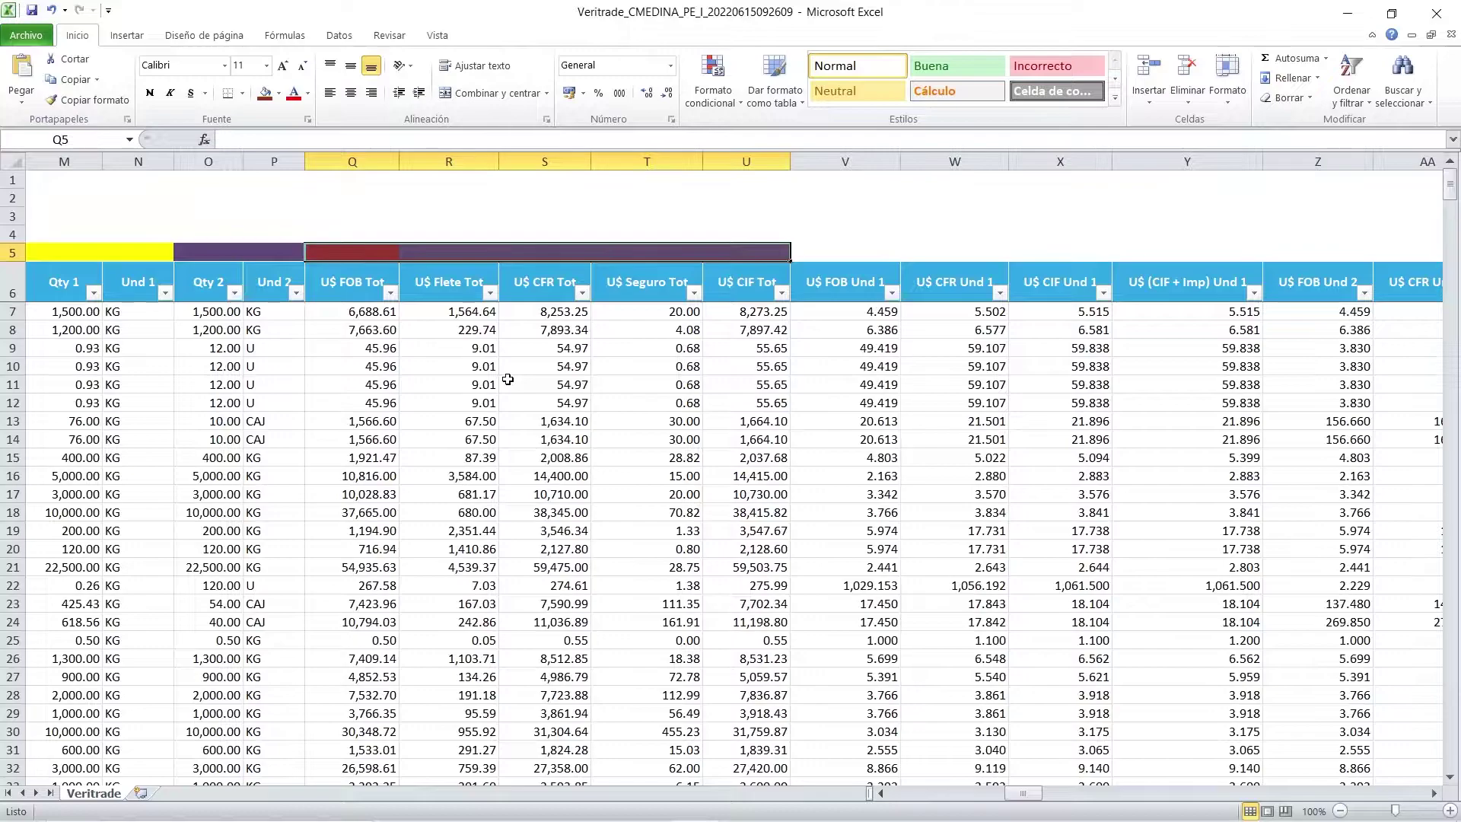
click(470, 333)
click(346, 298)
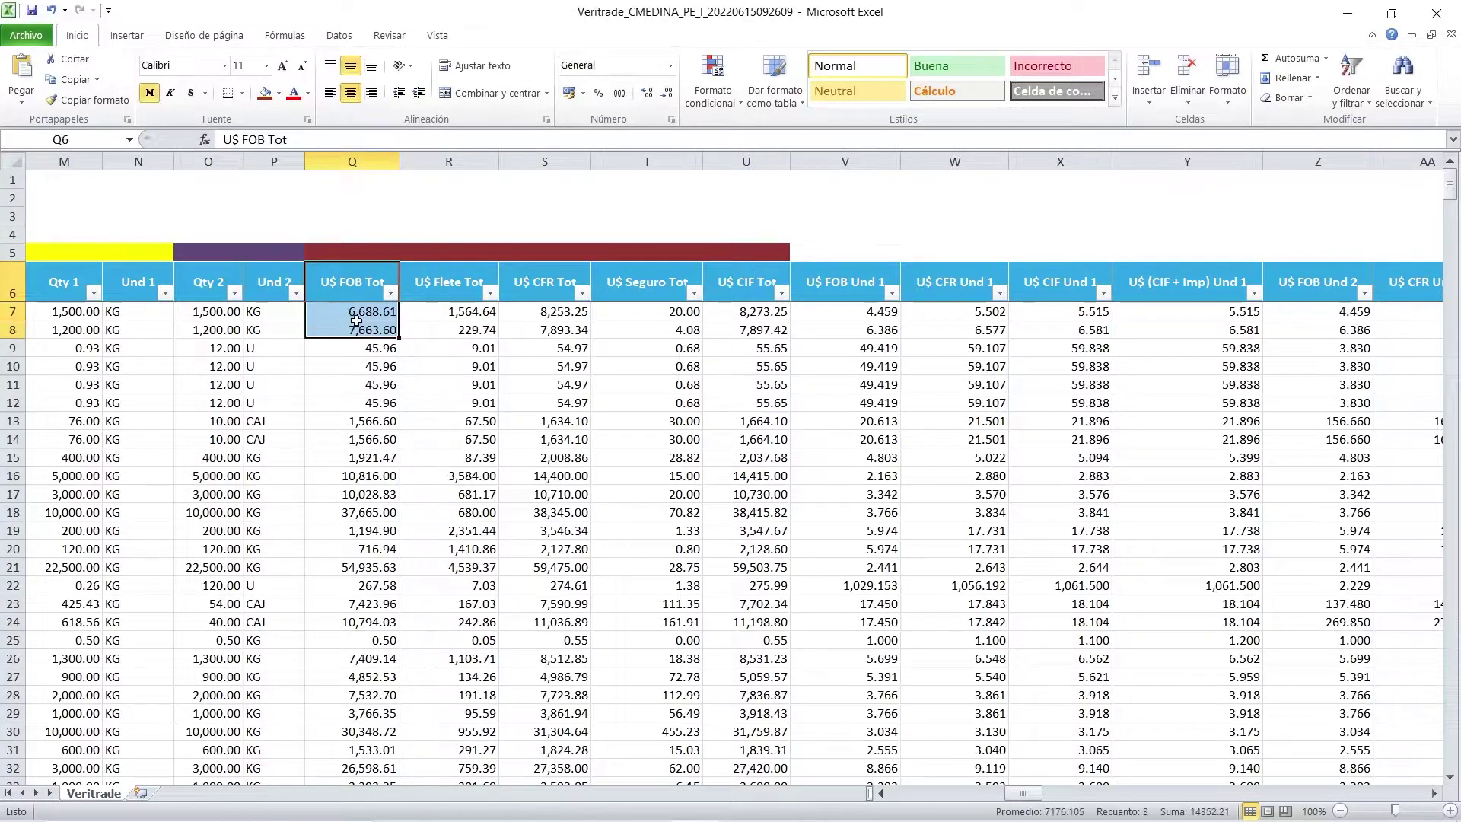
click(439, 284)
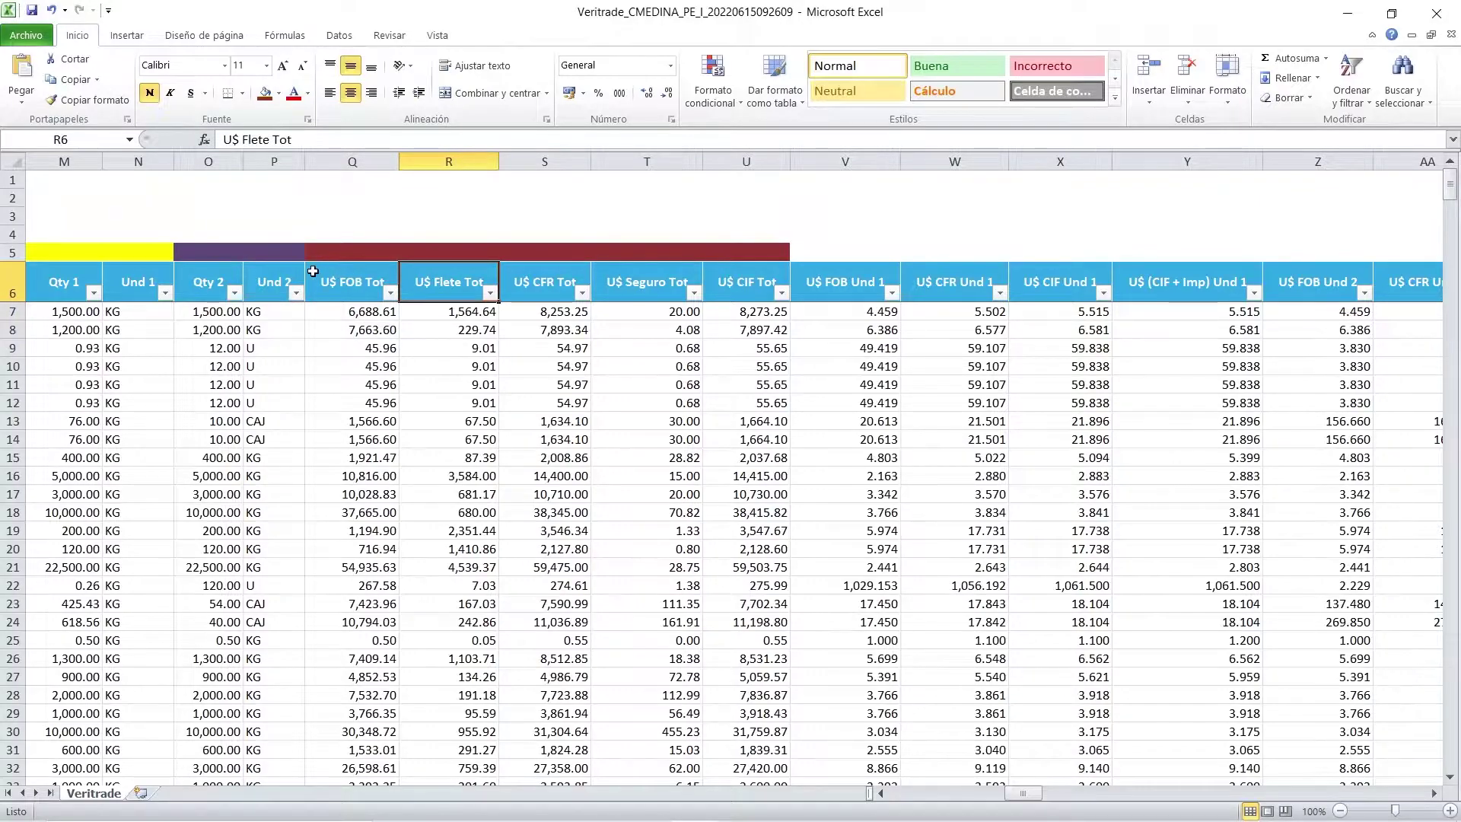
drag(315, 274, 742, 280)
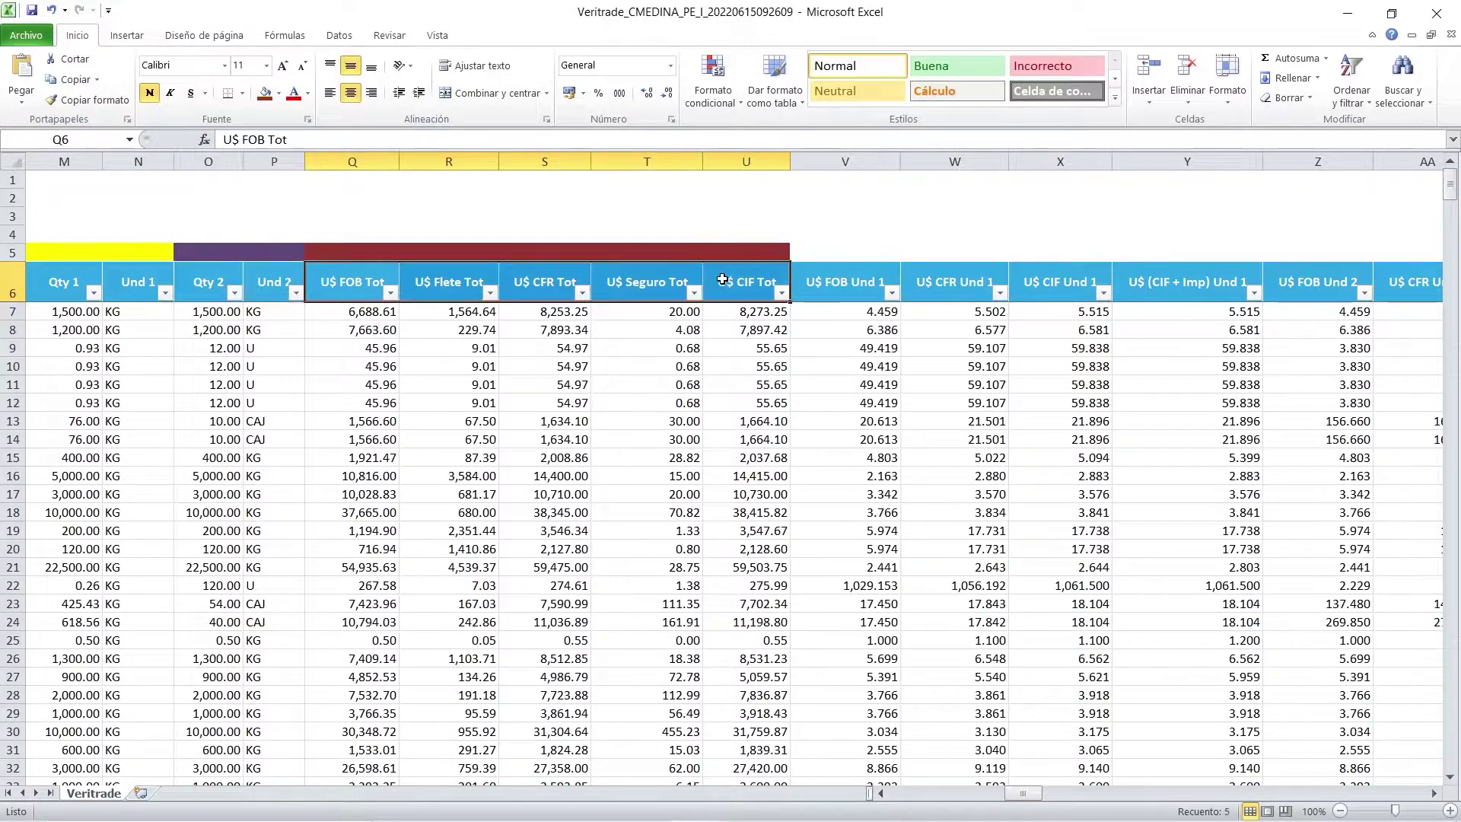
Fill V5:Y5 yellow above the four Und 1 price columns
drag(1035, 793, 1059, 793)
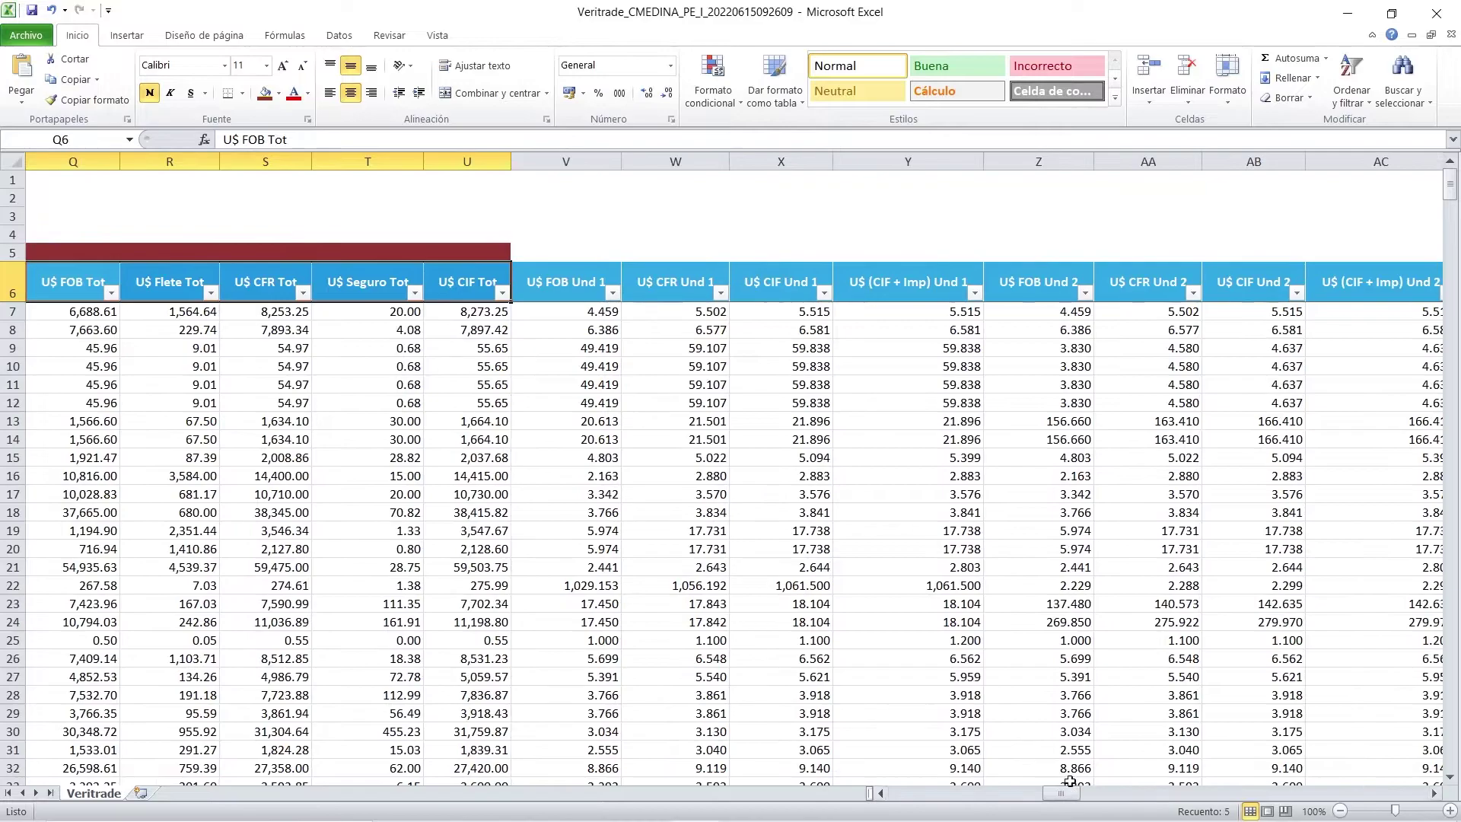
drag(563, 254, 978, 254)
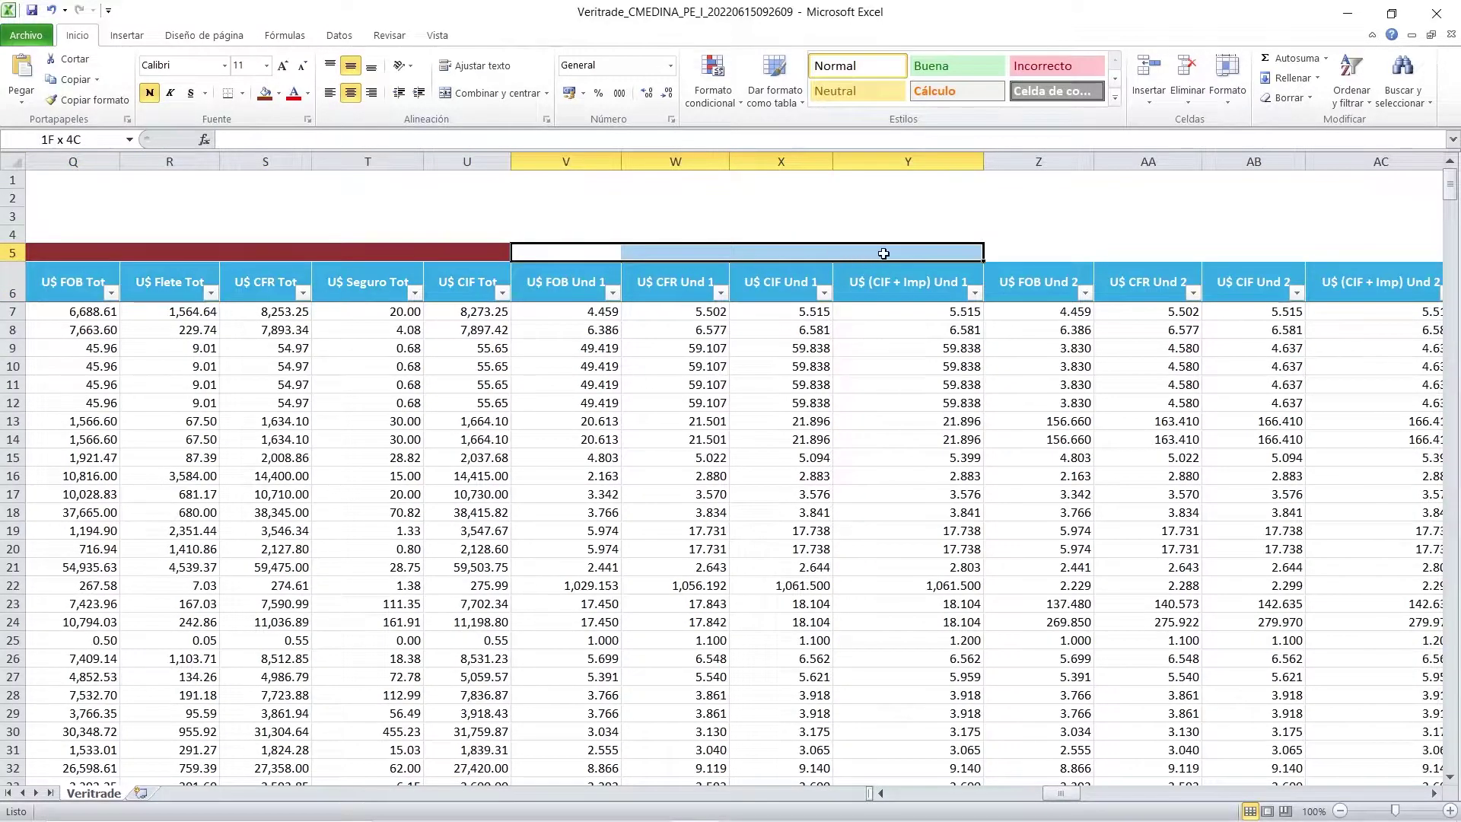
click(279, 93)
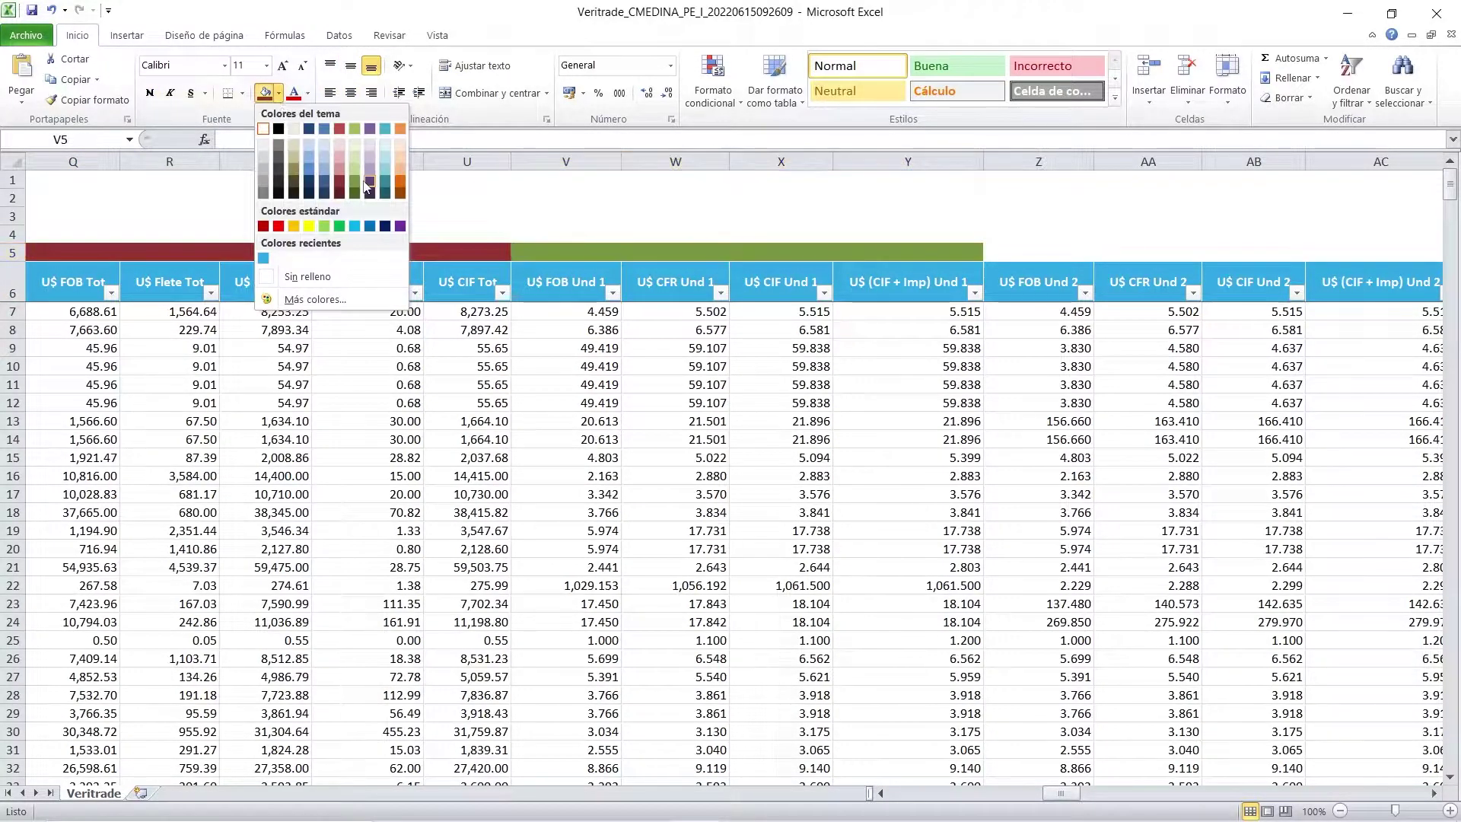
click(309, 226)
Fill Z5:AC5 orange above the four Und 2 price columns
click(1020, 256)
drag(1105, 257, 1438, 250)
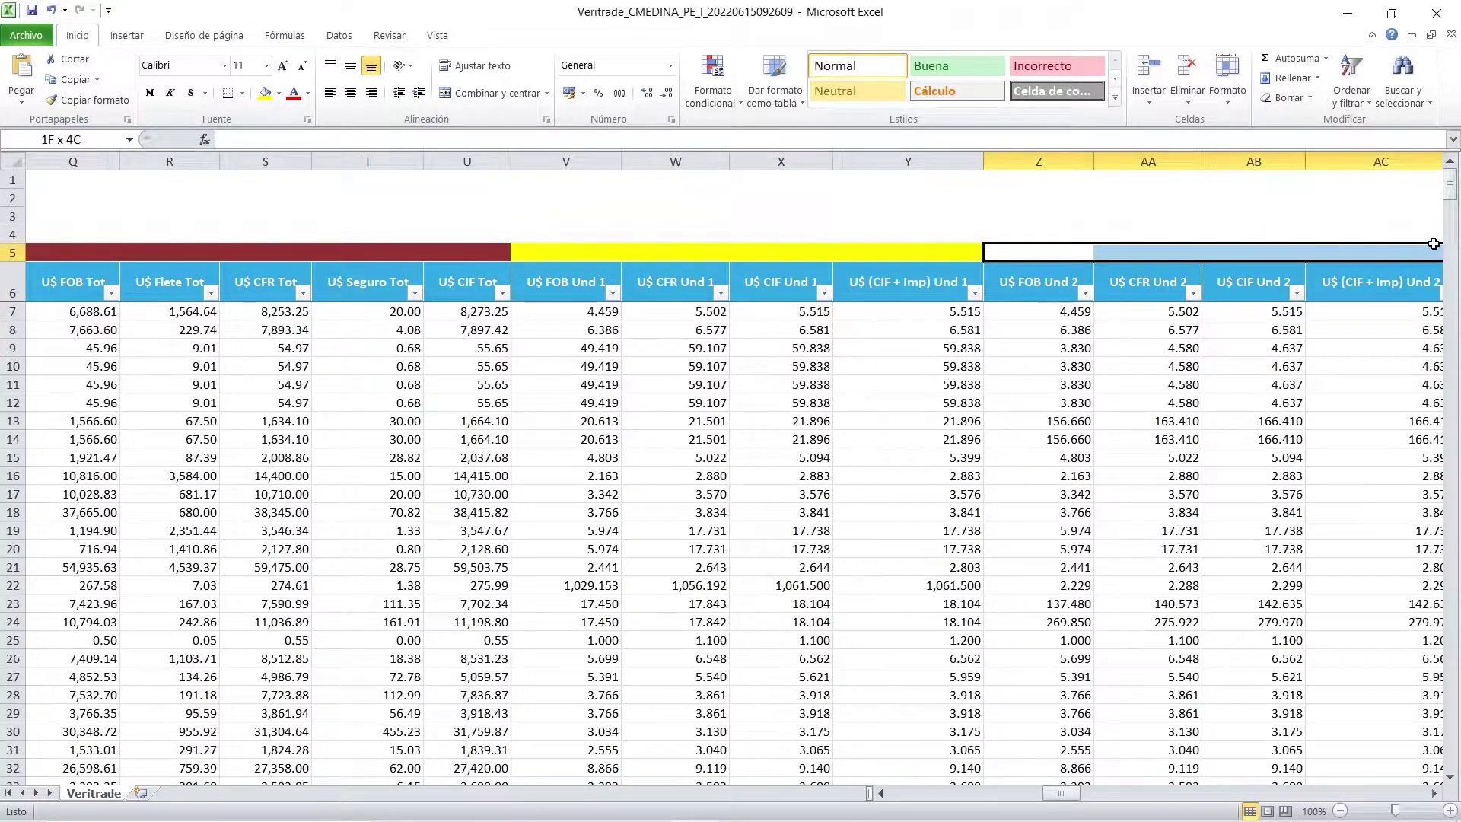
click(280, 92)
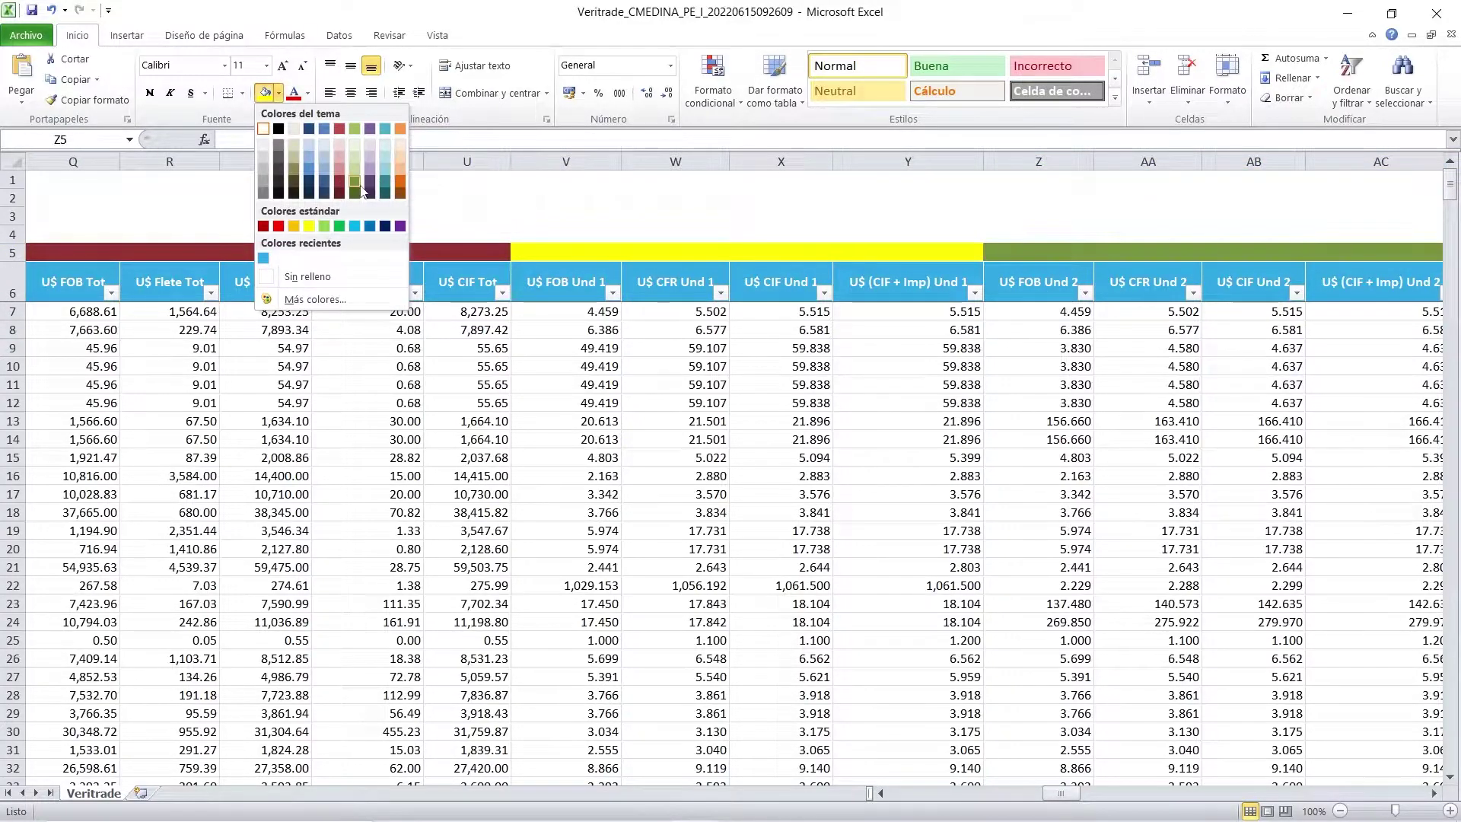
click(400, 182)
click(1050, 347)
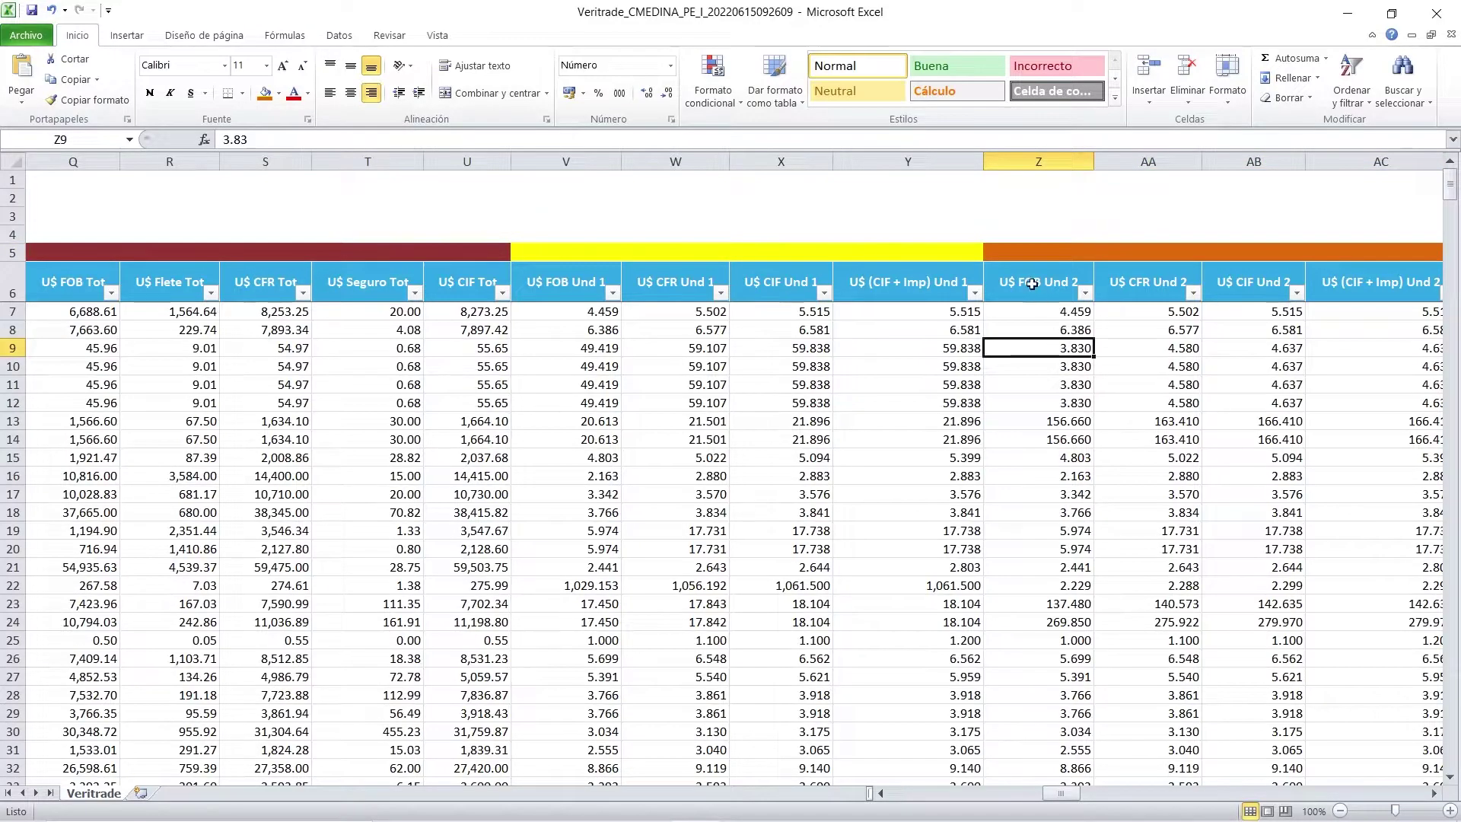
Check the U$ FOB Und 1 values against the Qty 1 values and KG units of Und 1
click(609, 283)
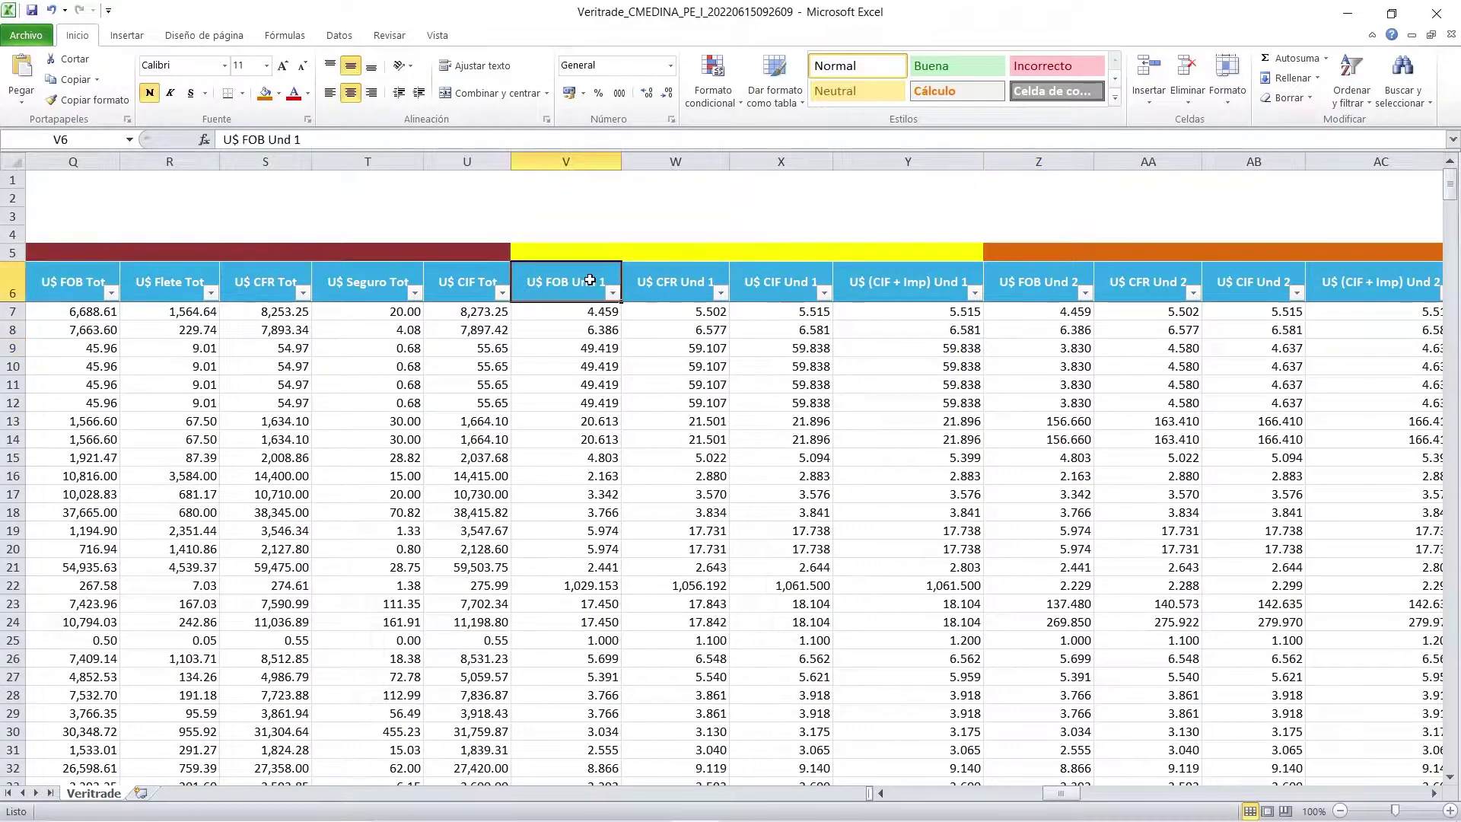
click(572, 329)
click(572, 308)
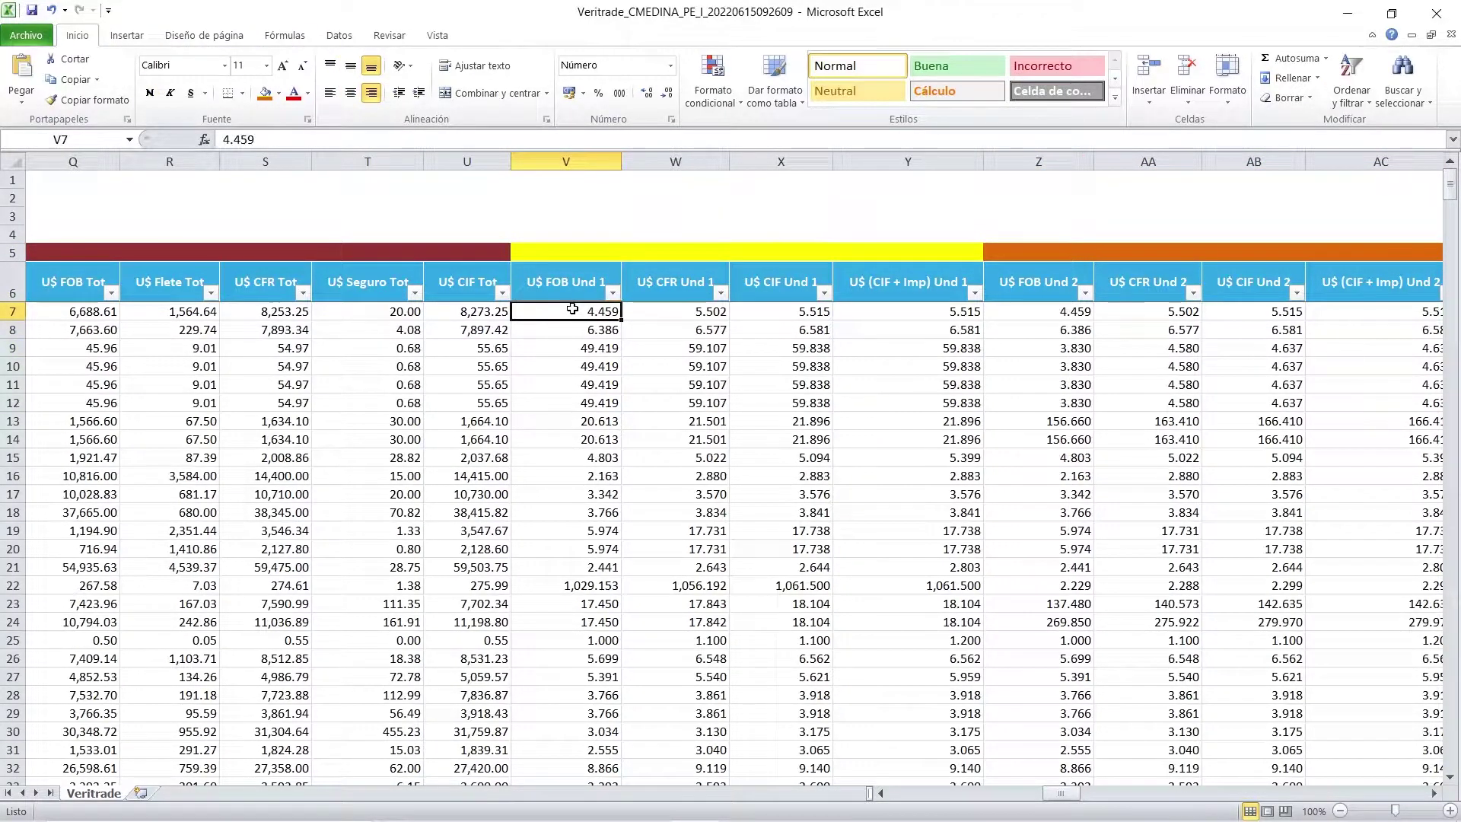
key(Left)
key(Left)
key(Left)
key(Left)
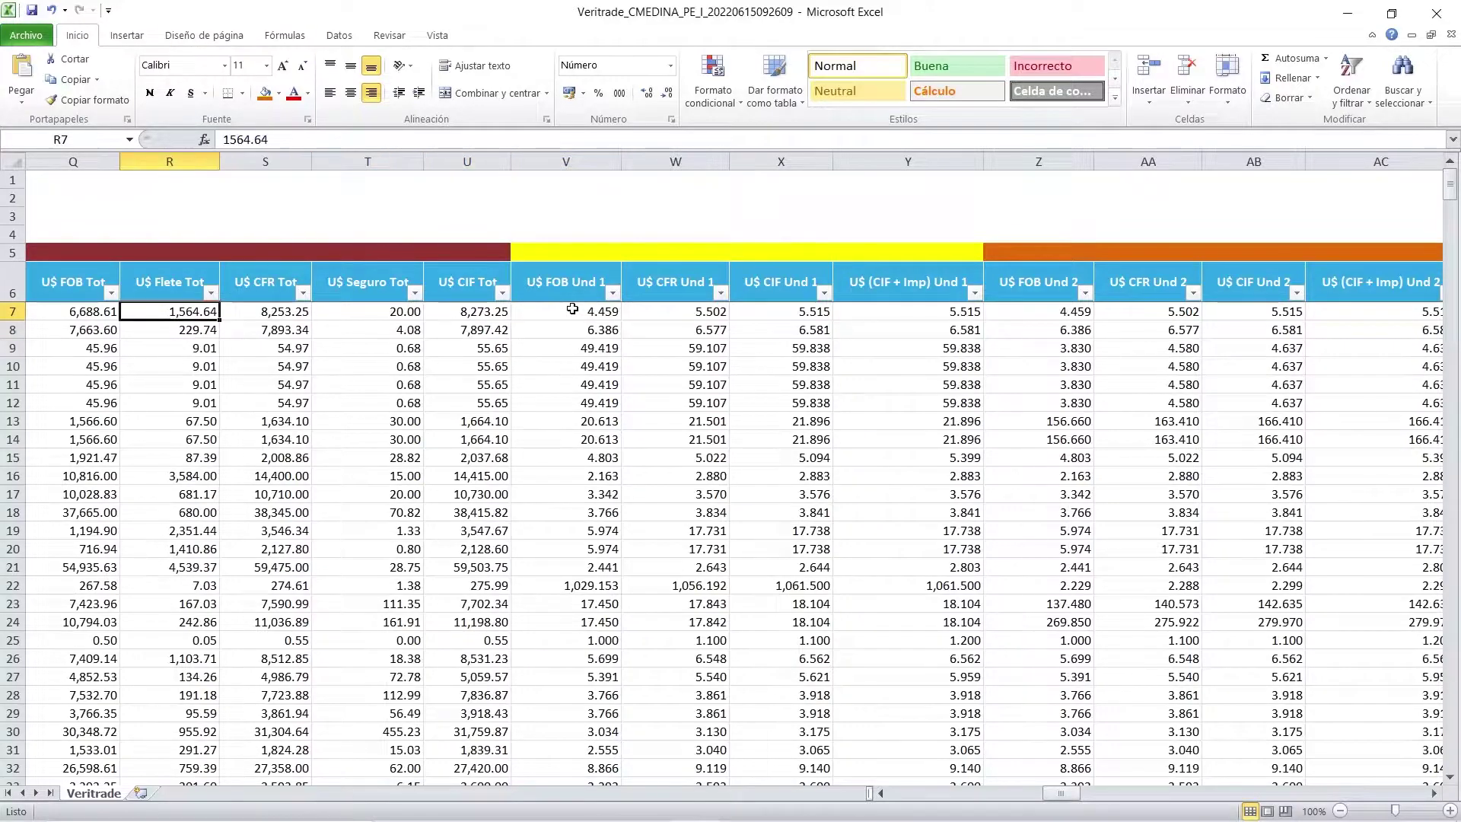
key(Left)
key(Left)
key(Left)
key(Left)
key(Left)
key(Left)
key(Right)
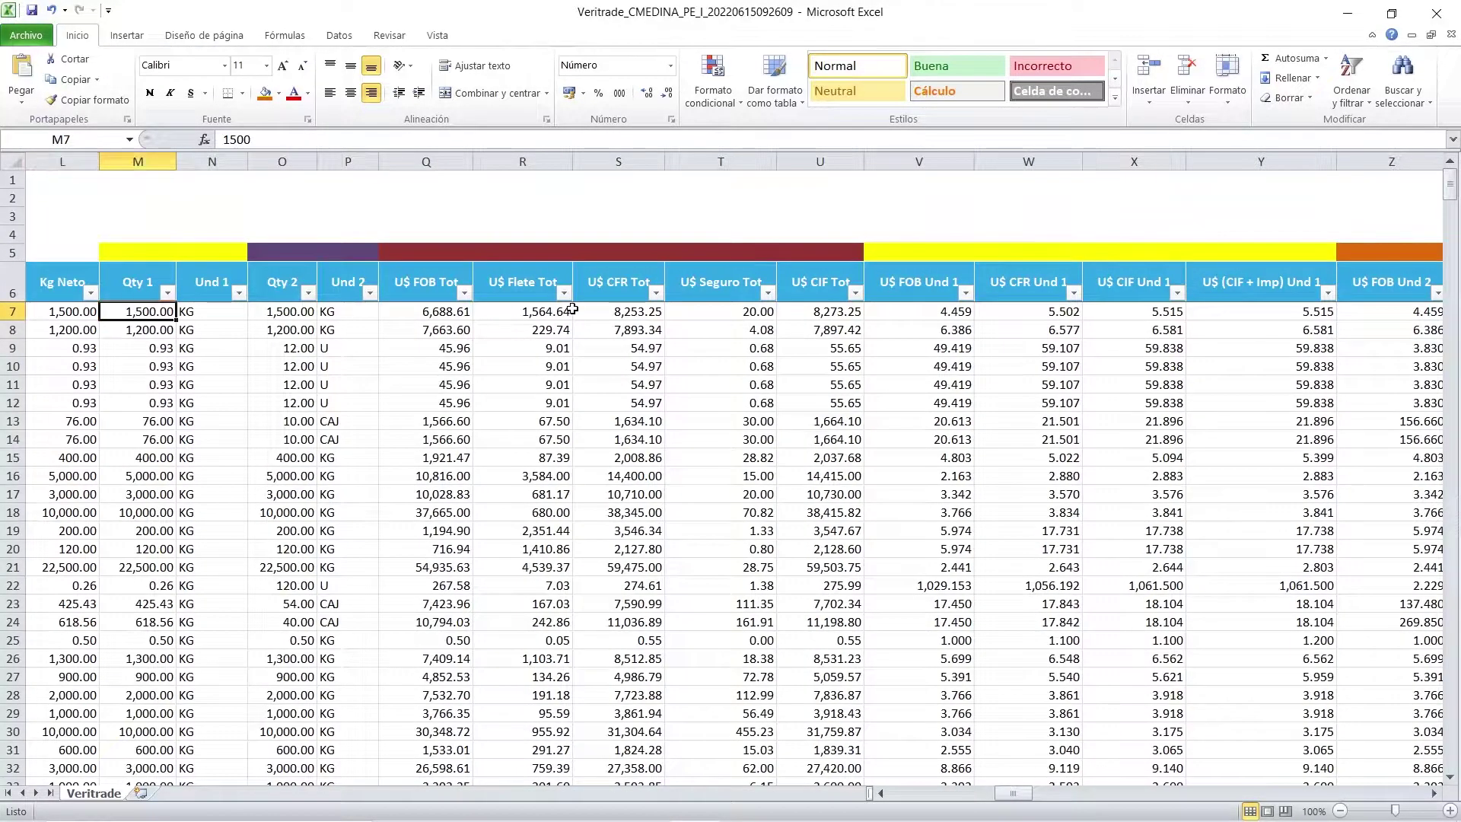
key(Right)
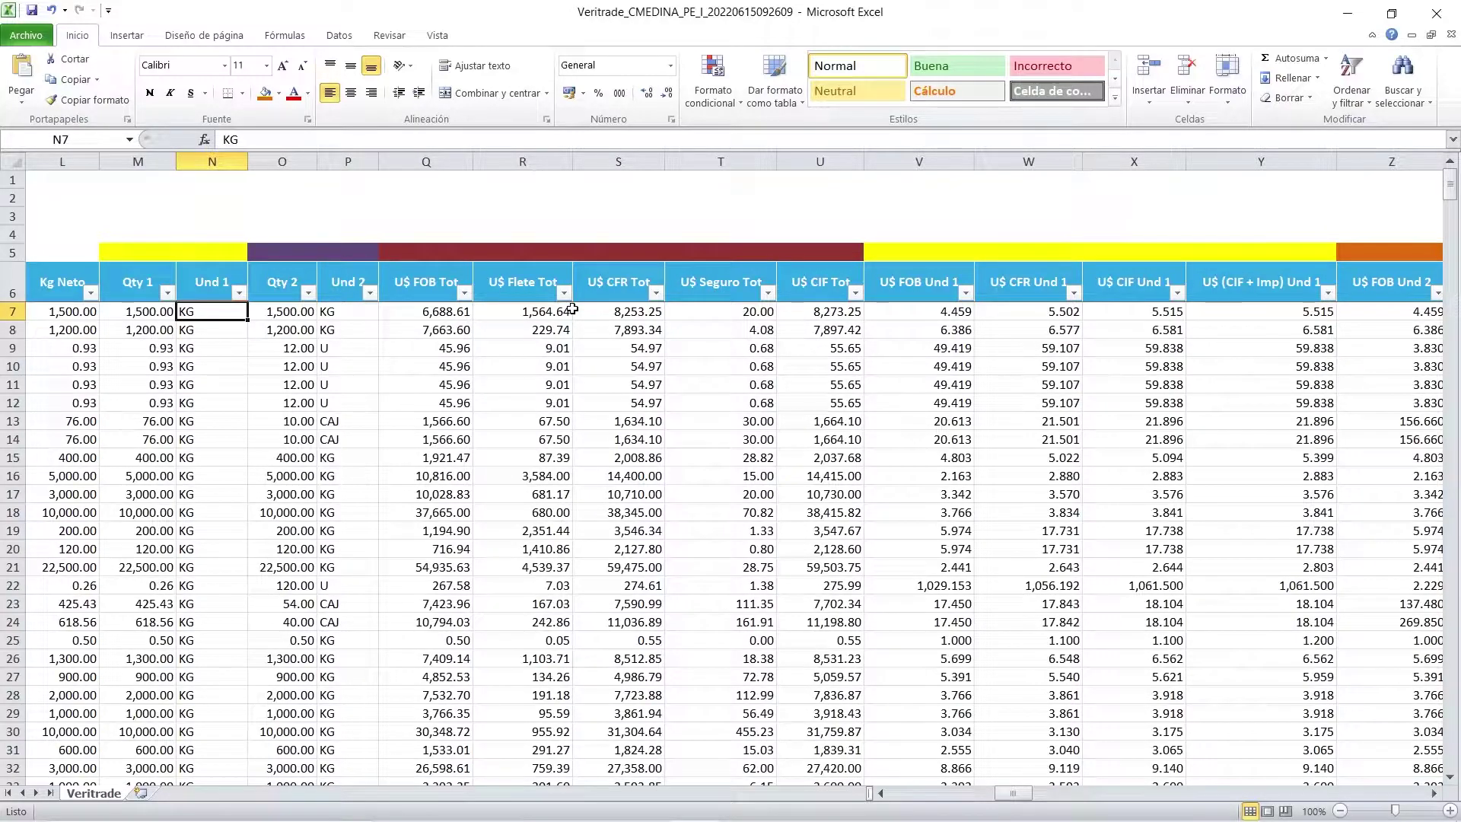
key(Down)
key(Down)
key(Down)
key(Up)
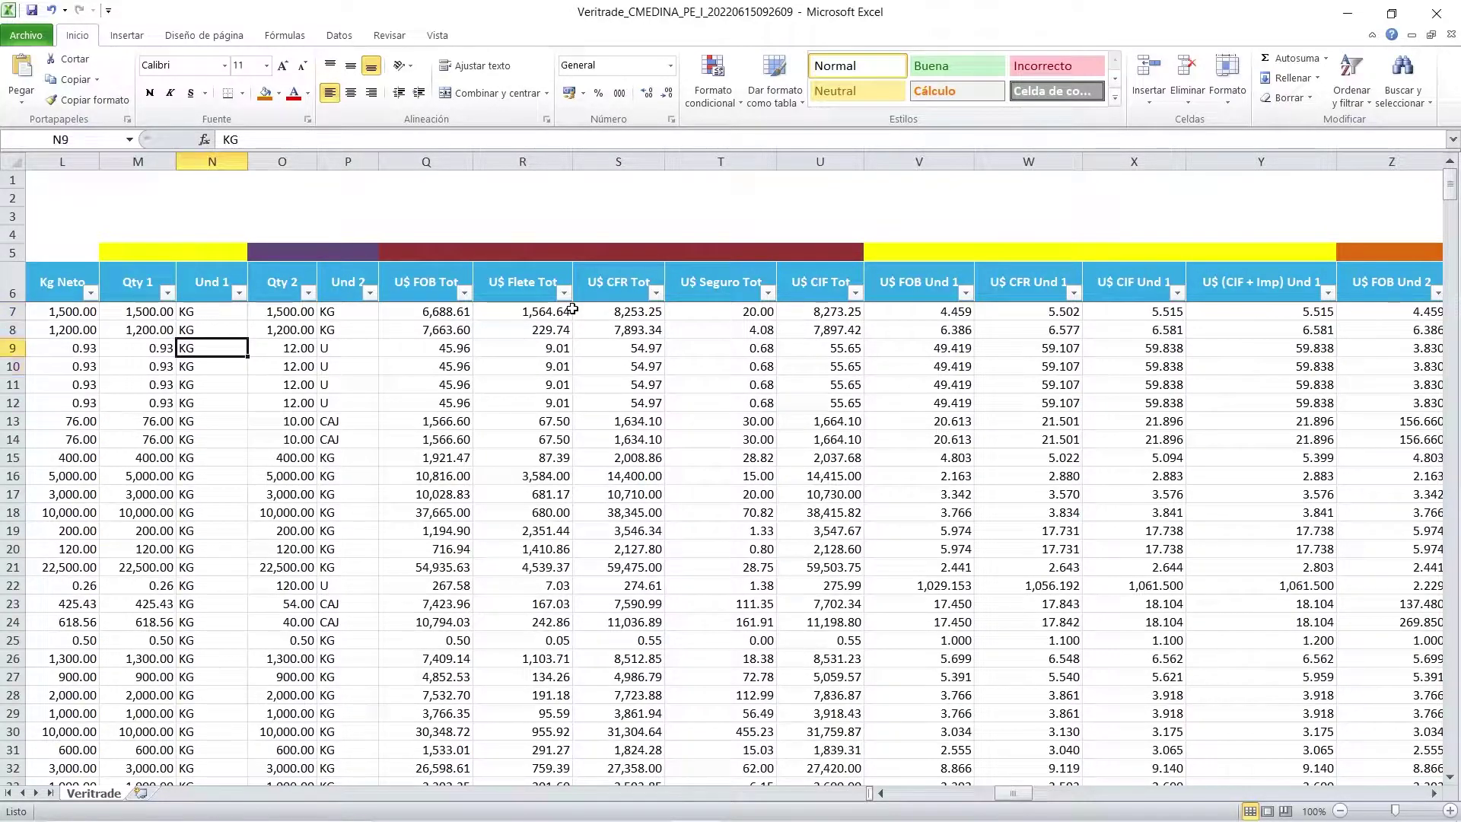
key(Right)
key(Right)
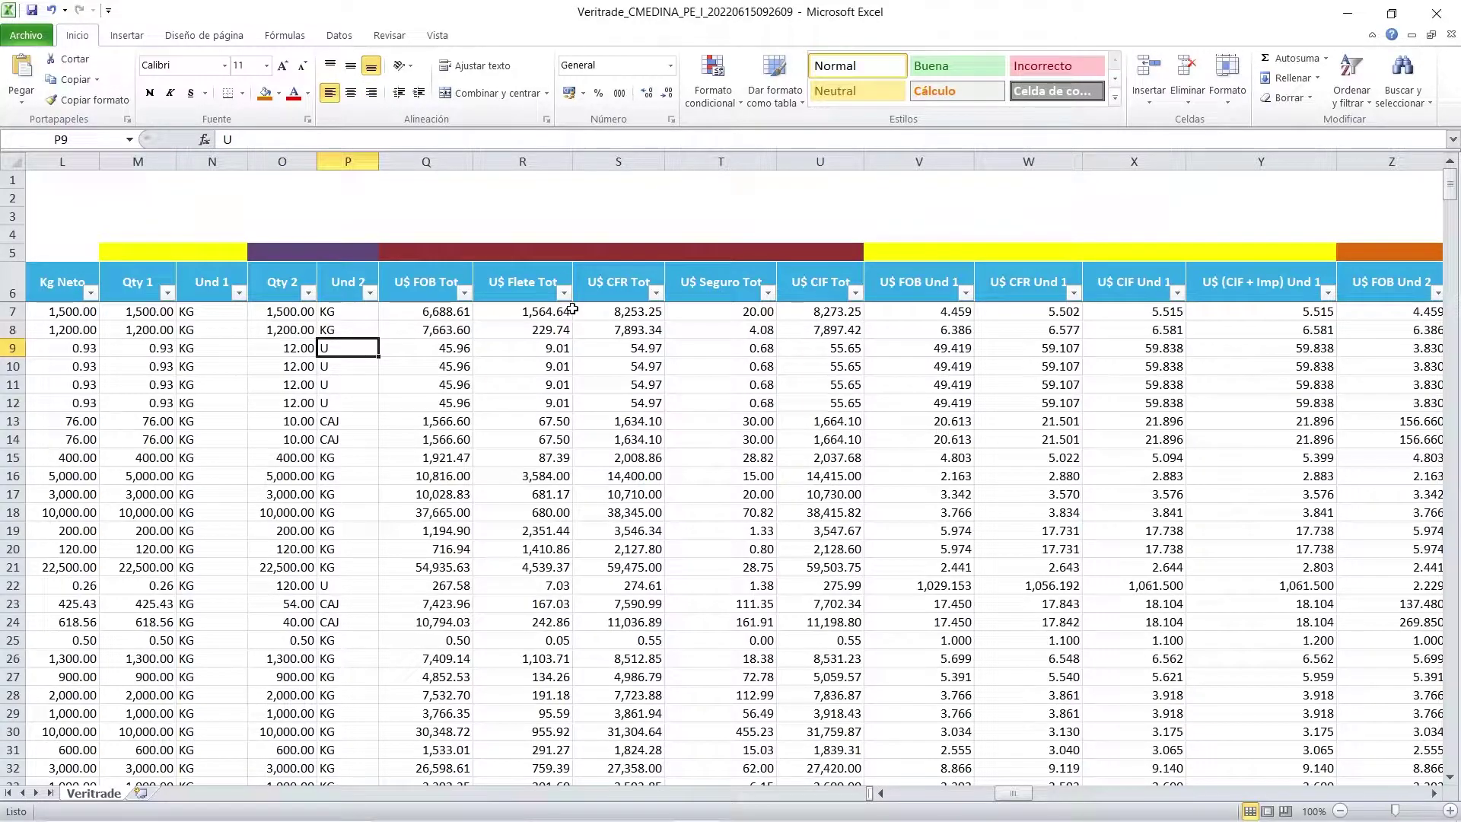
key(Down)
key(Down)
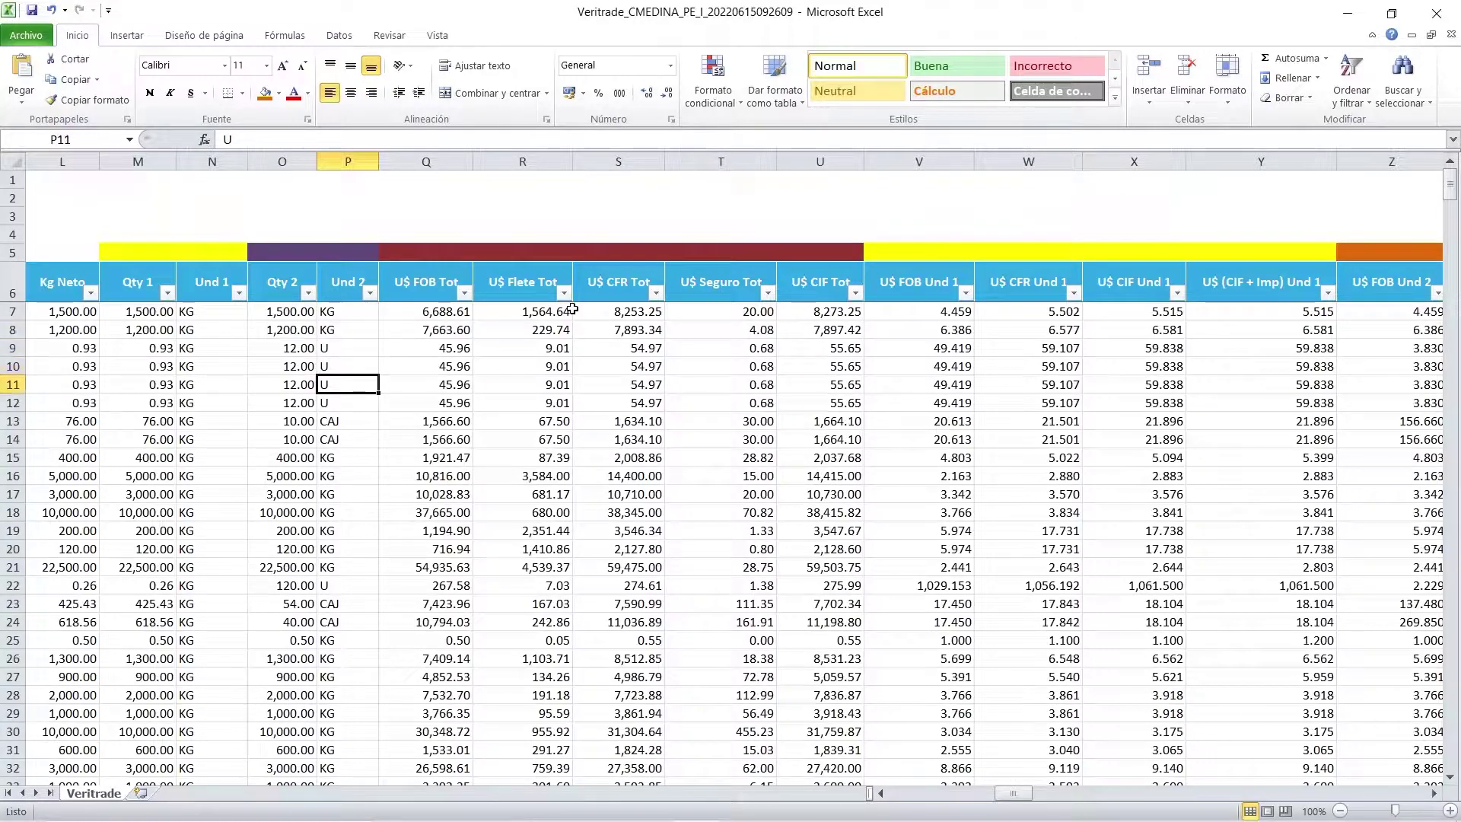
key(Up)
key(Up)
key(Left)
key(Left)
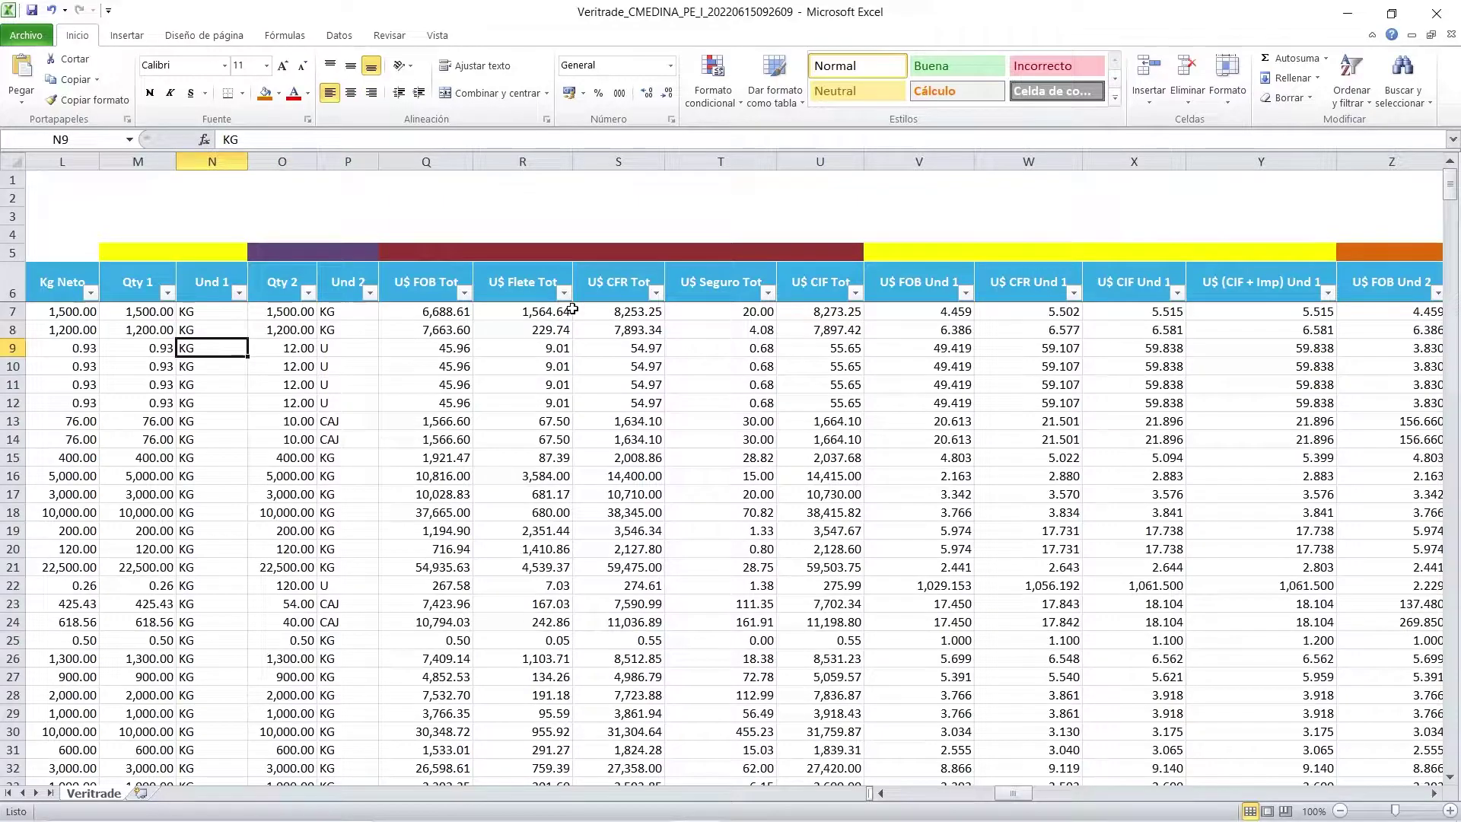
click(126, 264)
drag(913, 283, 1215, 288)
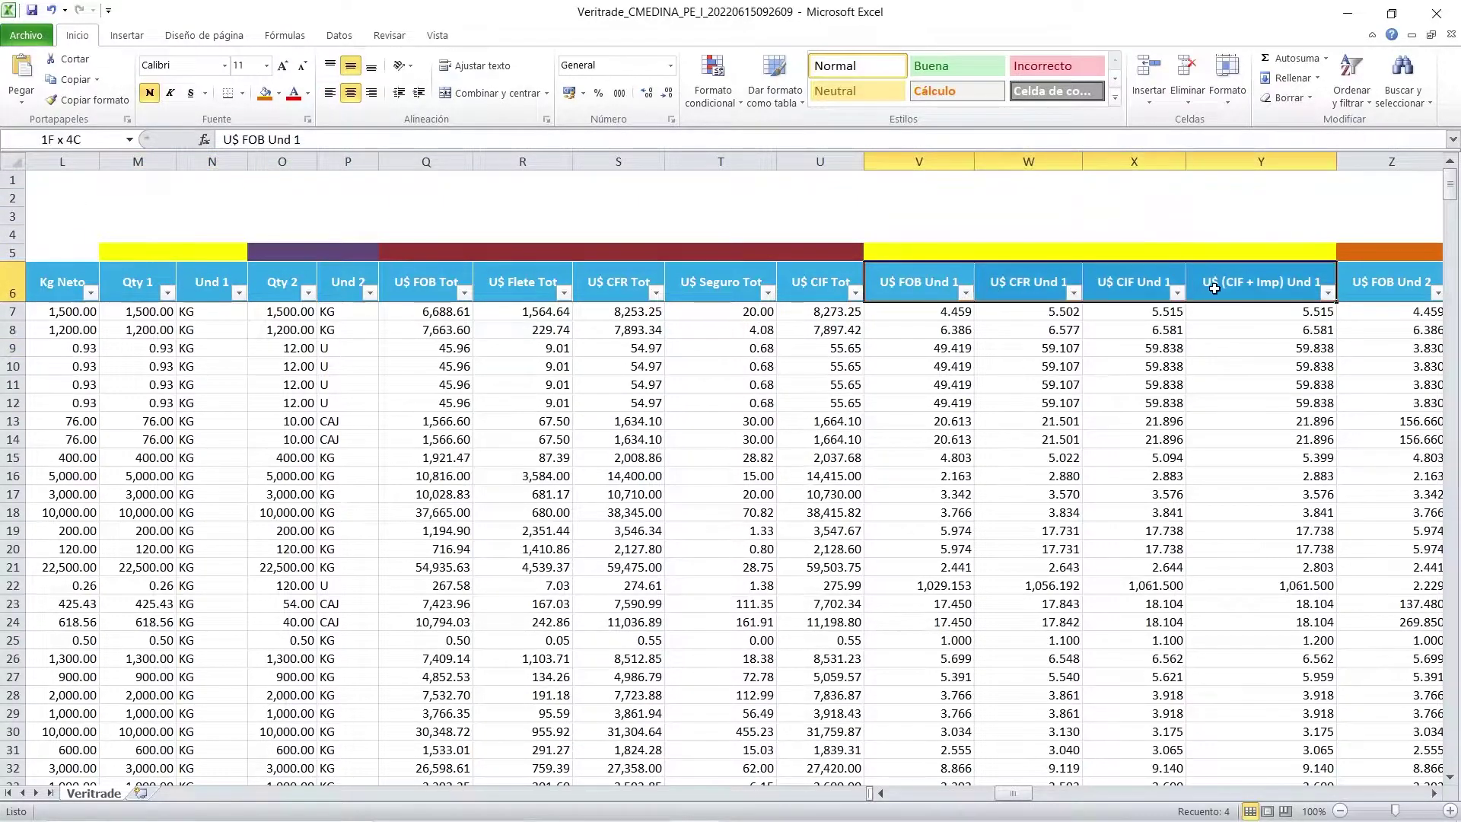
click(335, 348)
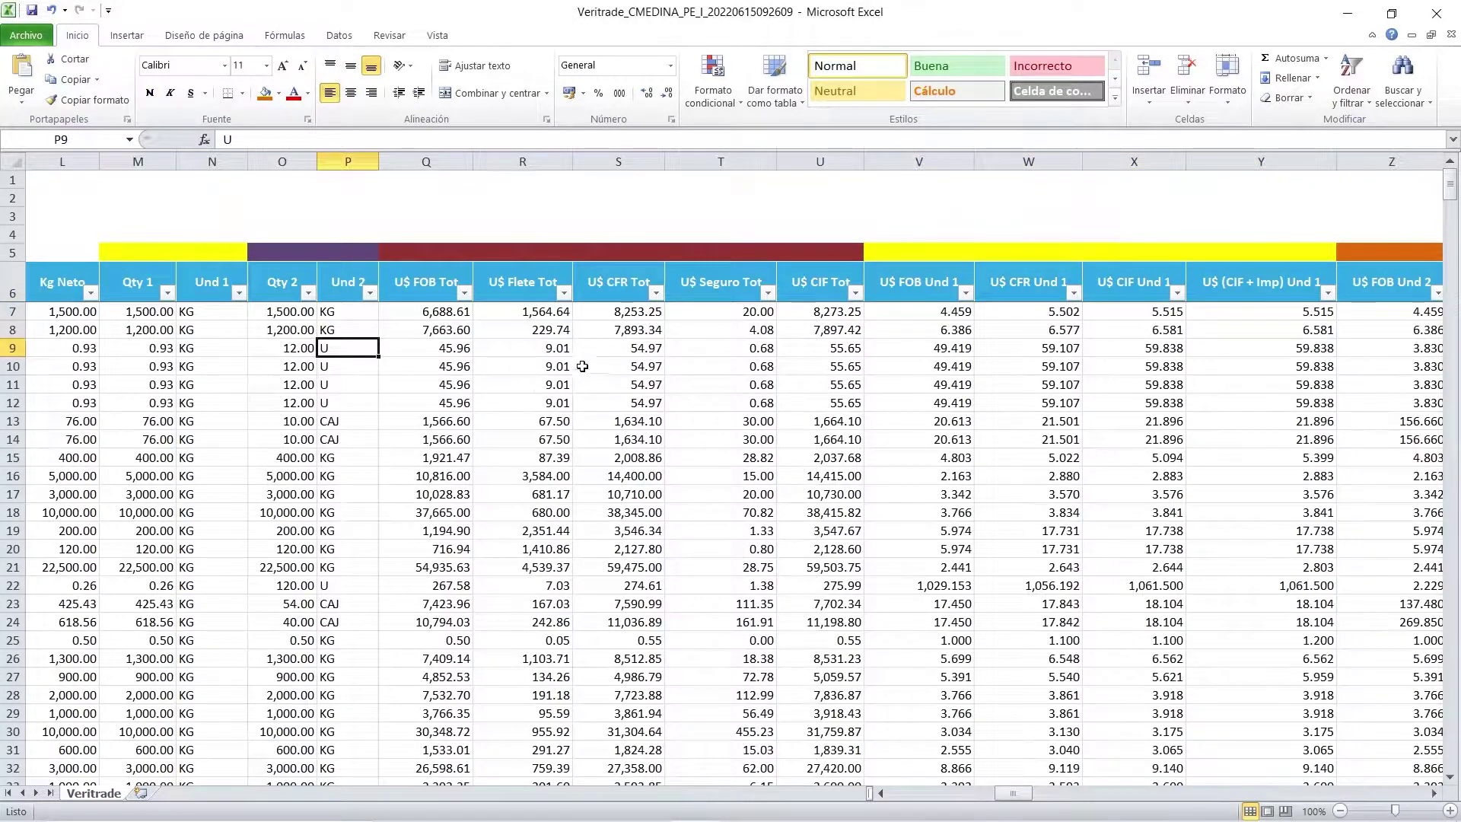
click(282, 271)
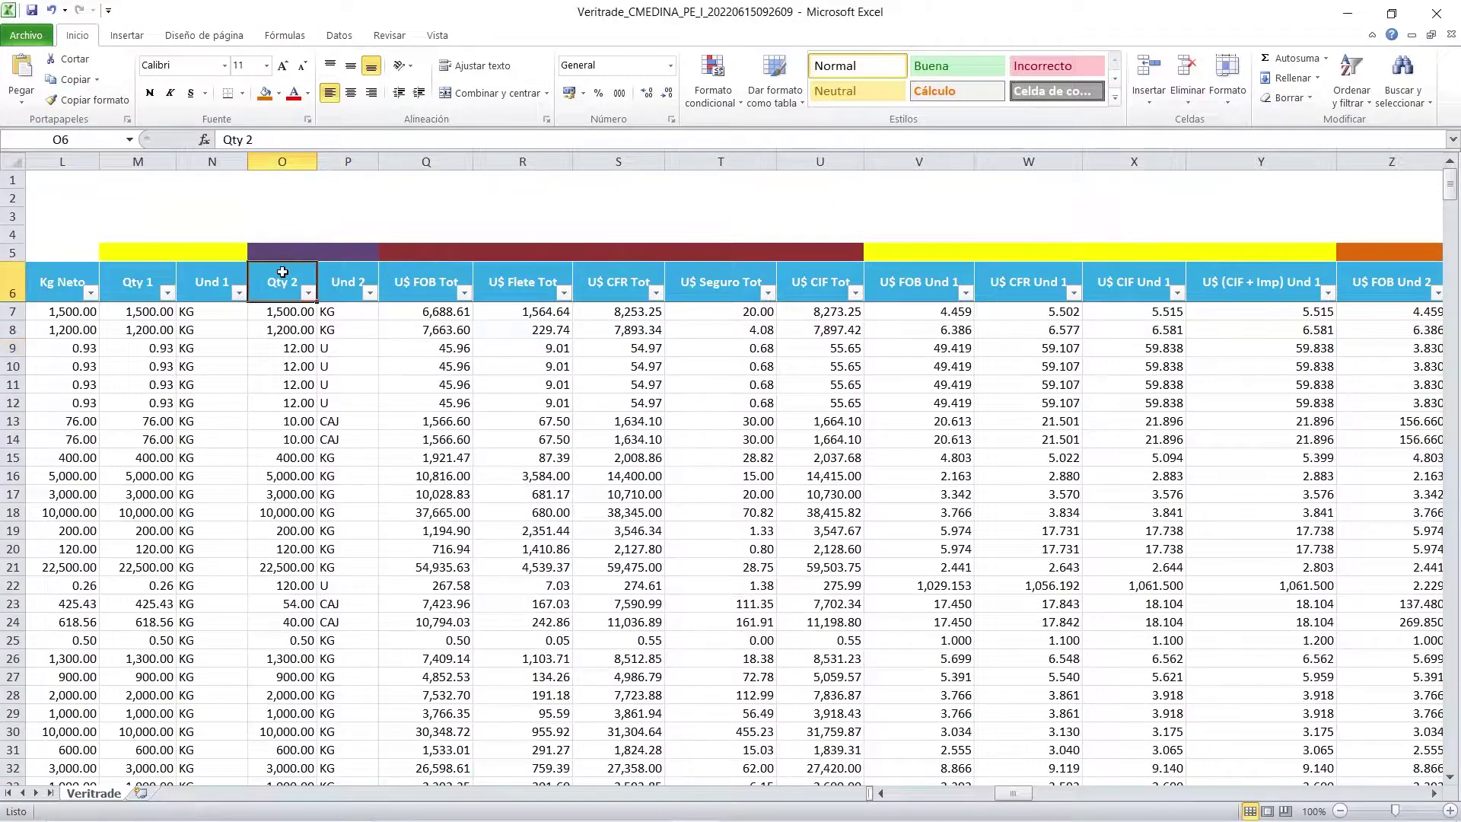
mouse_move(1390, 274)
mouse_down()
mouse_move(1448, 280)
mouse_move(1229, 273)
mouse_up()
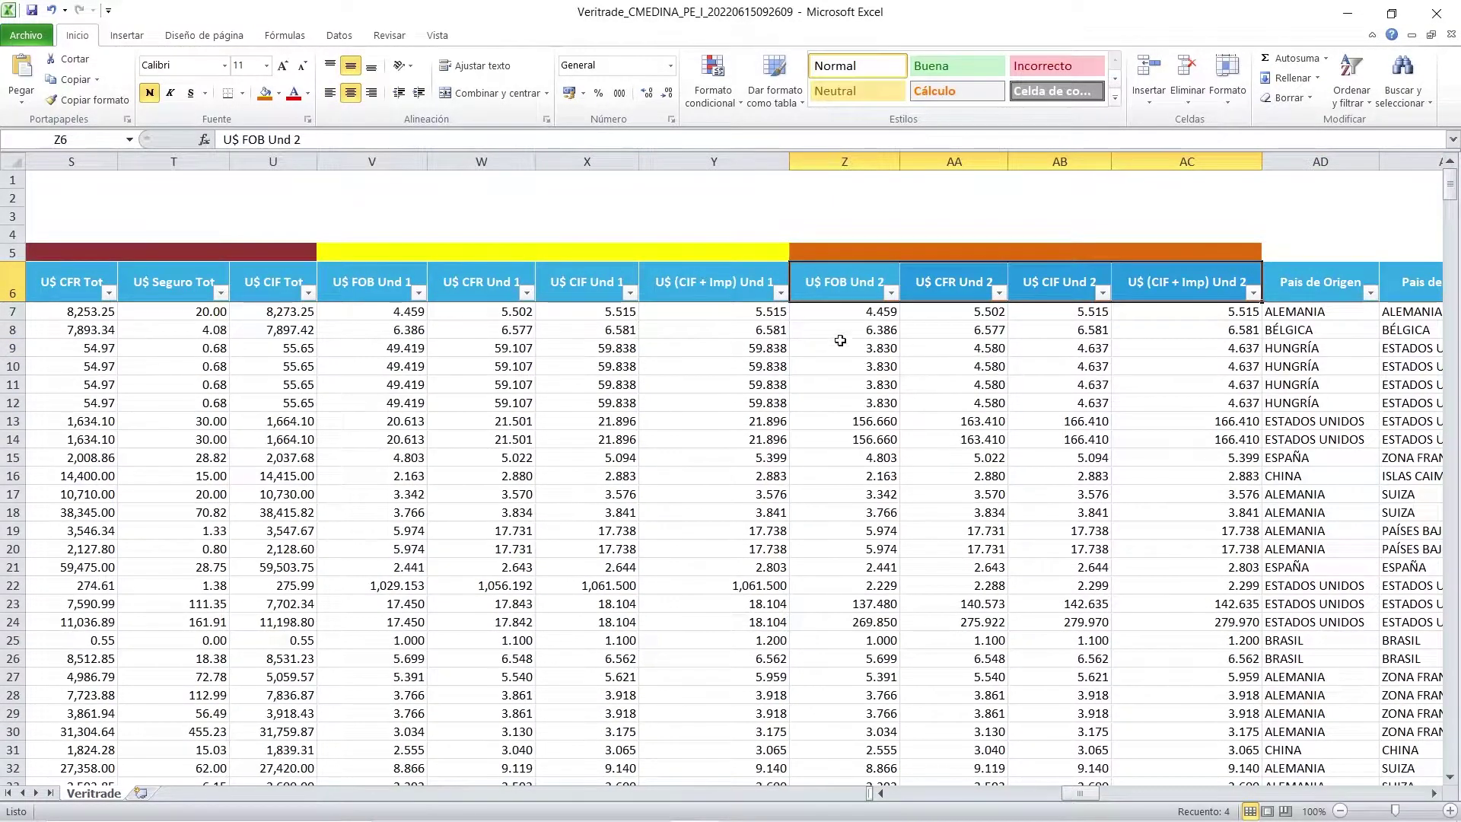
click(825, 319)
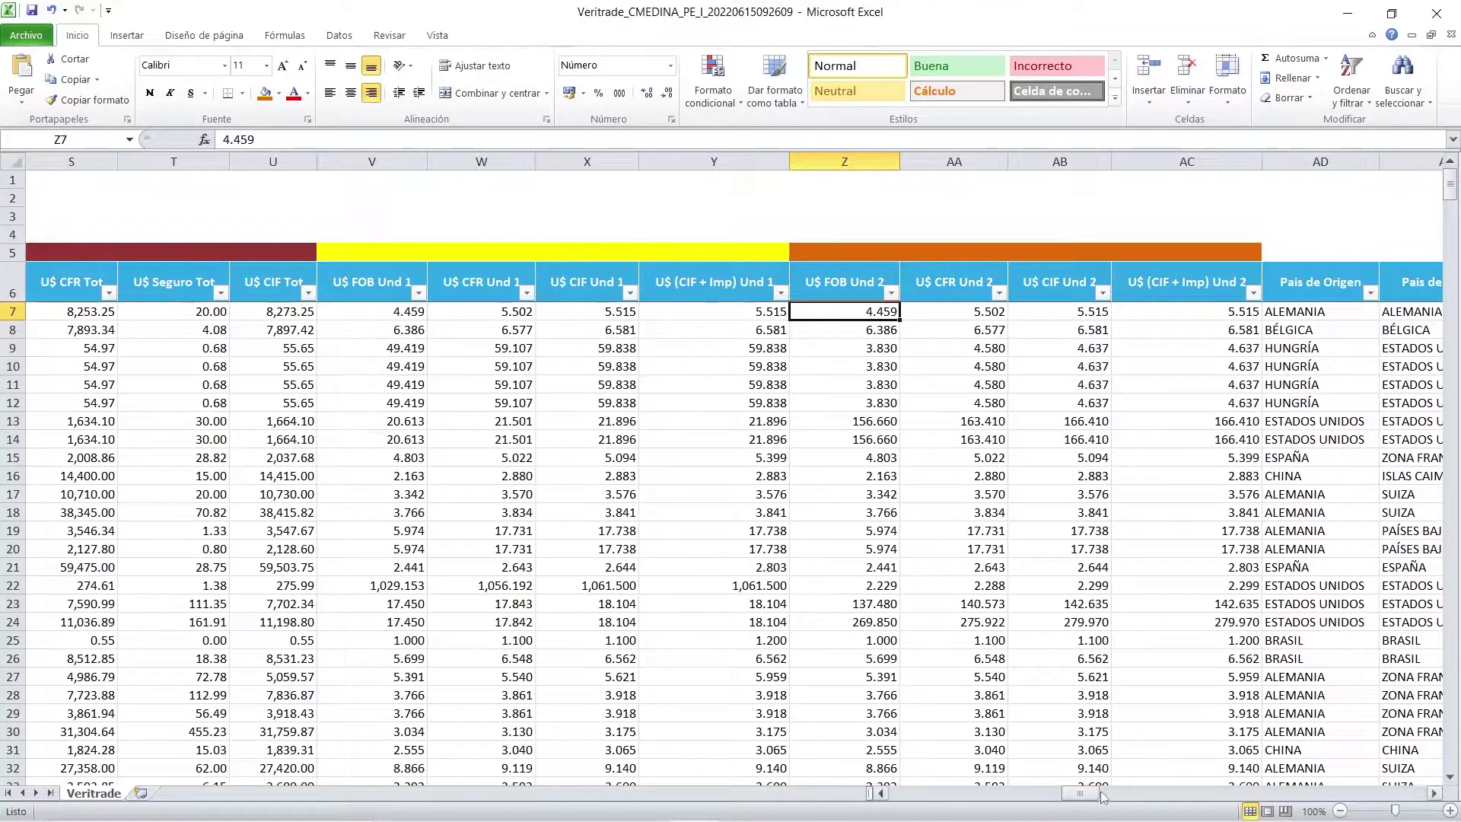
drag(1103, 796, 1035, 795)
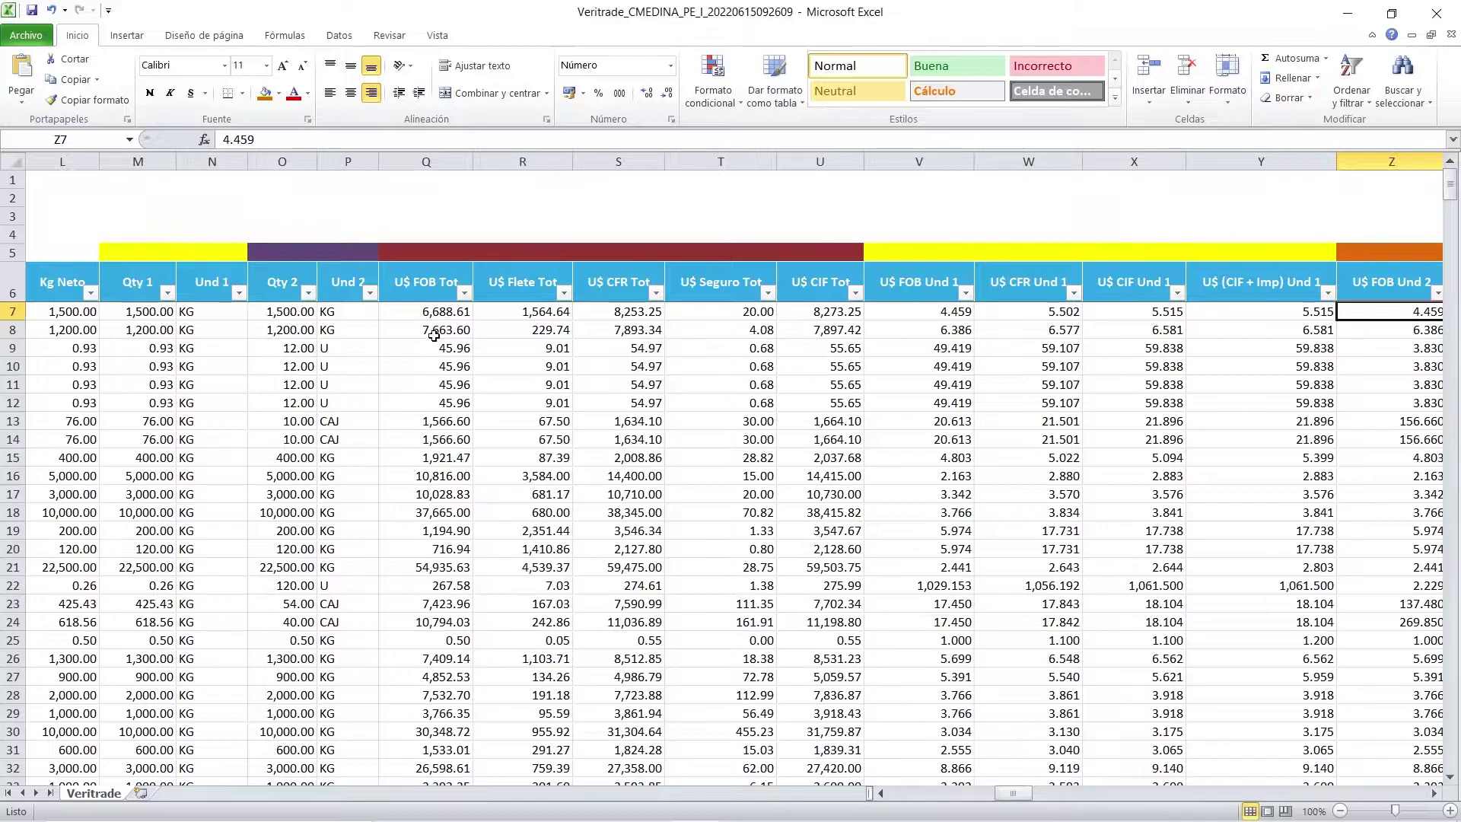
drag(426, 283, 820, 308)
click(160, 282)
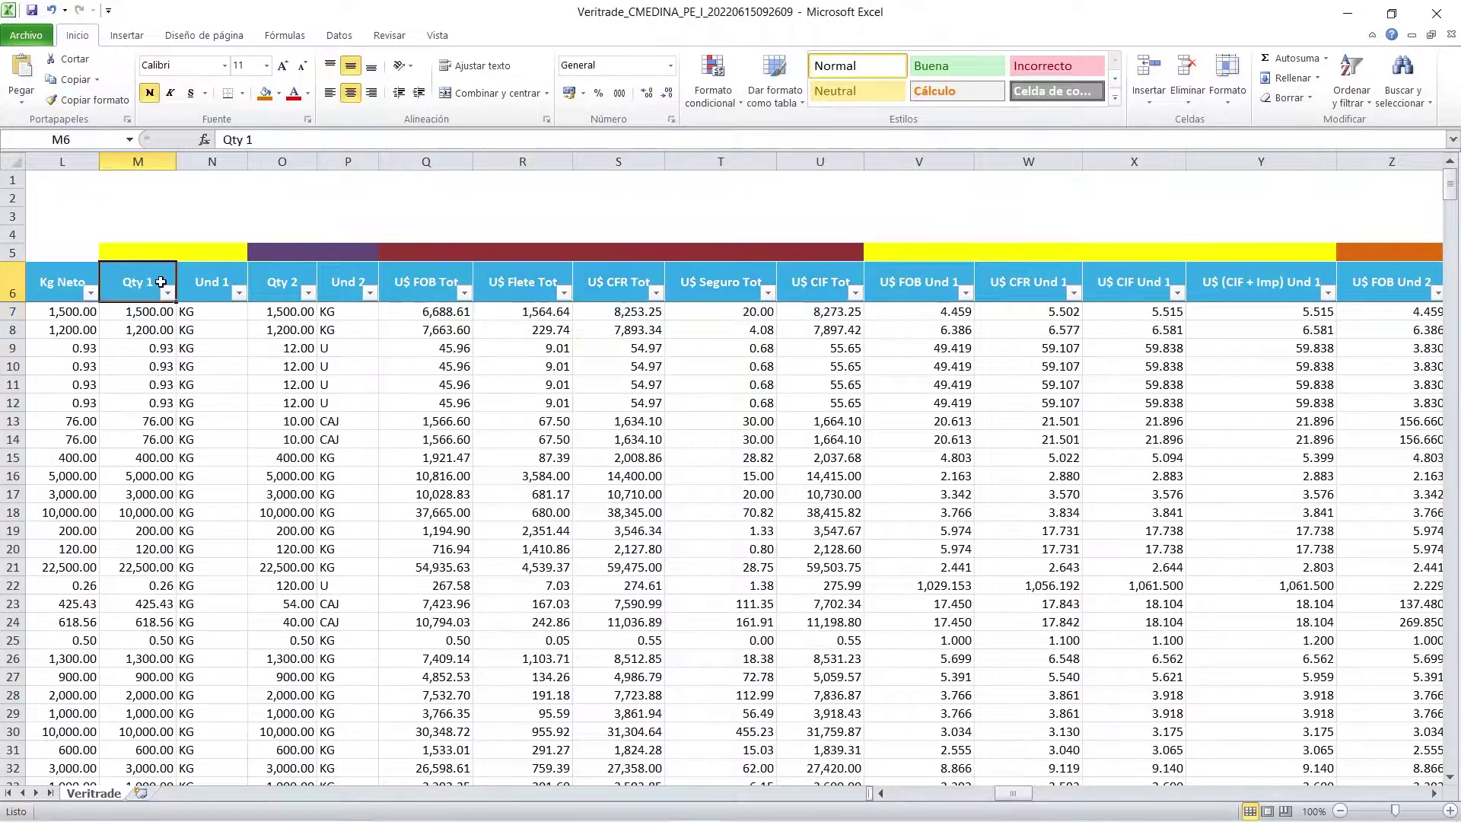
drag(160, 282, 347, 282)
click(916, 282)
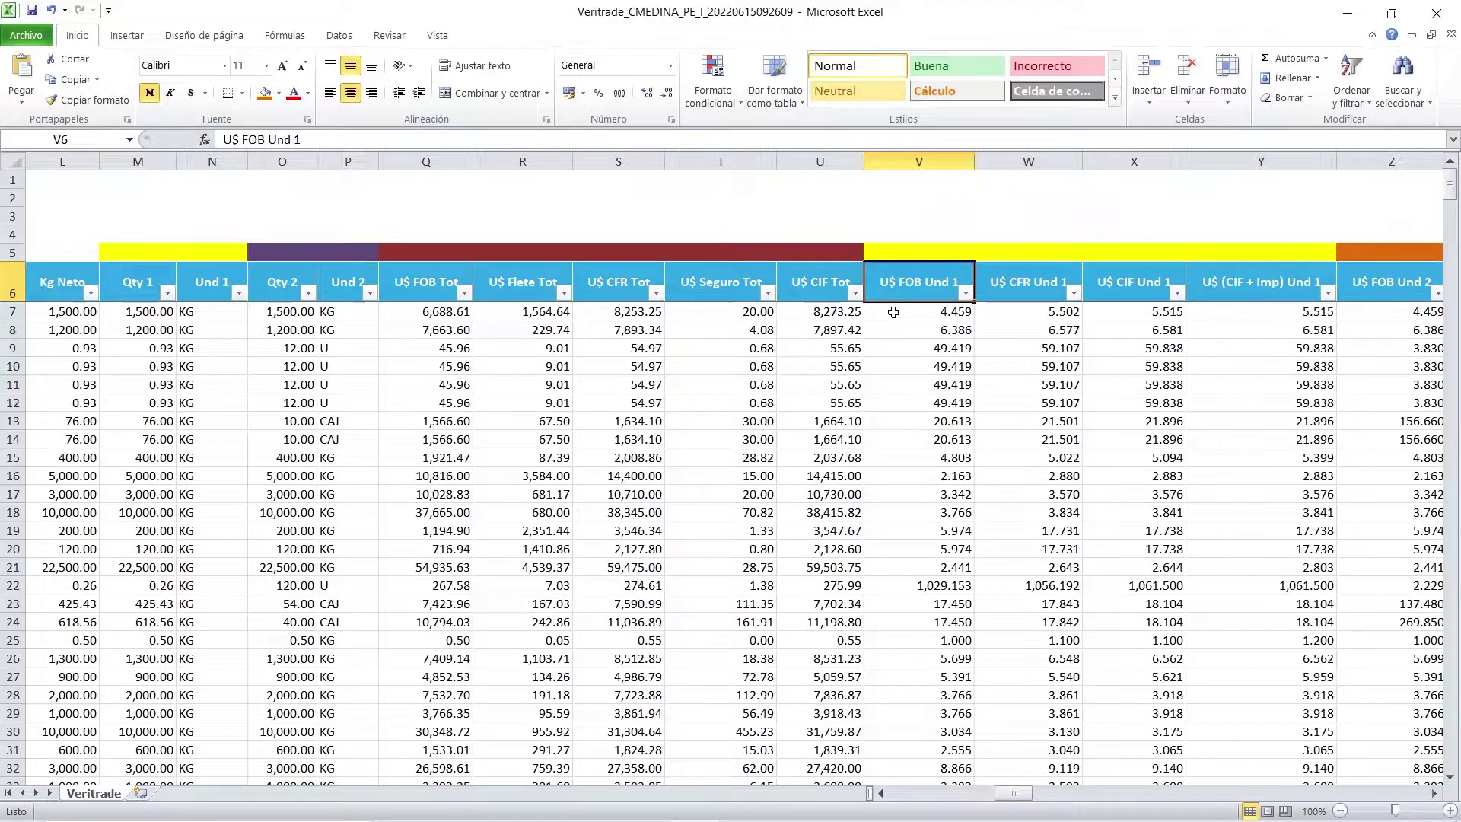
click(447, 312)
click(139, 312)
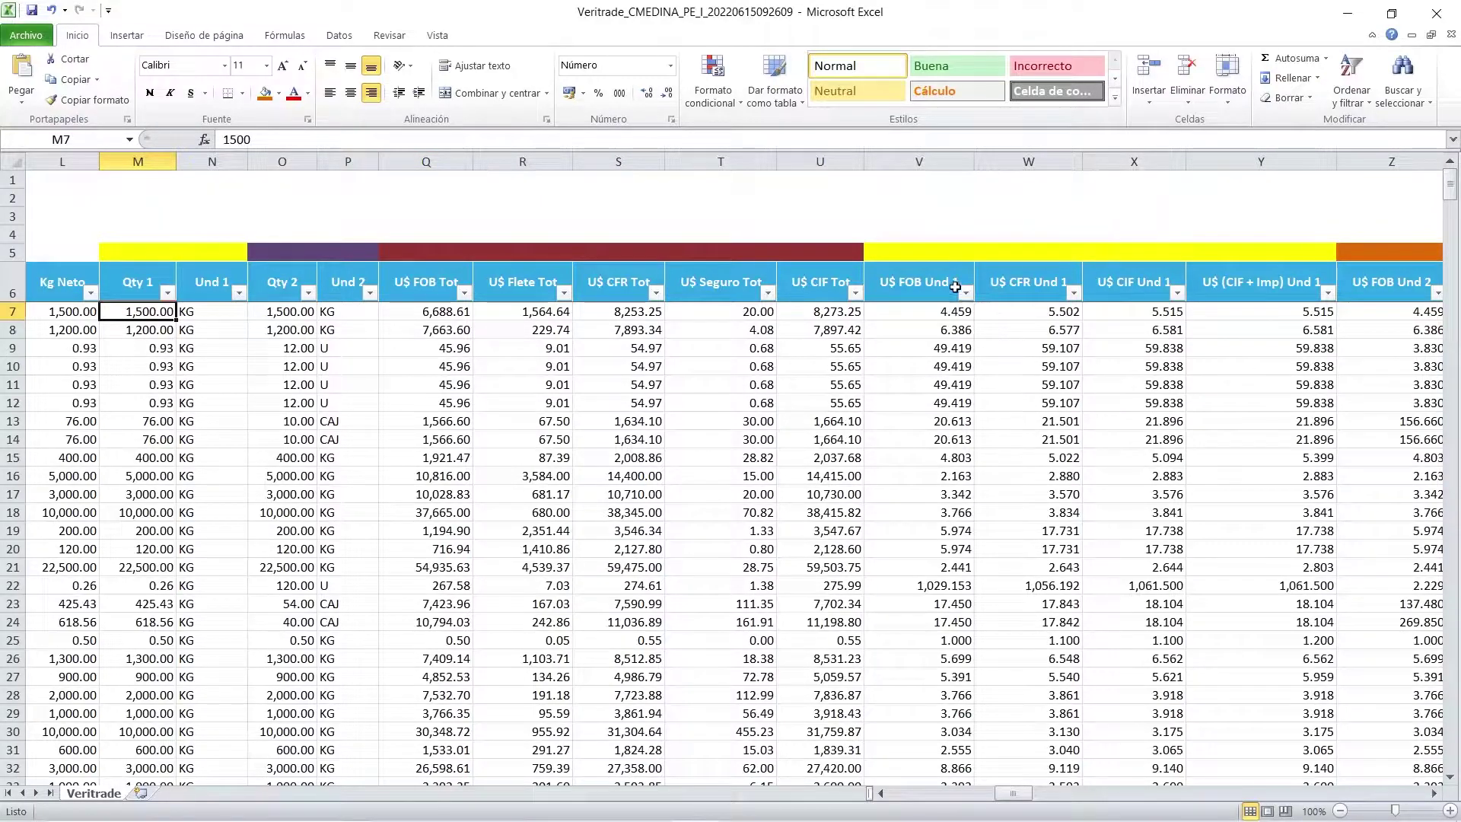
click(1044, 275)
key(Right)
key(Right)
key(Right)
key(Right)
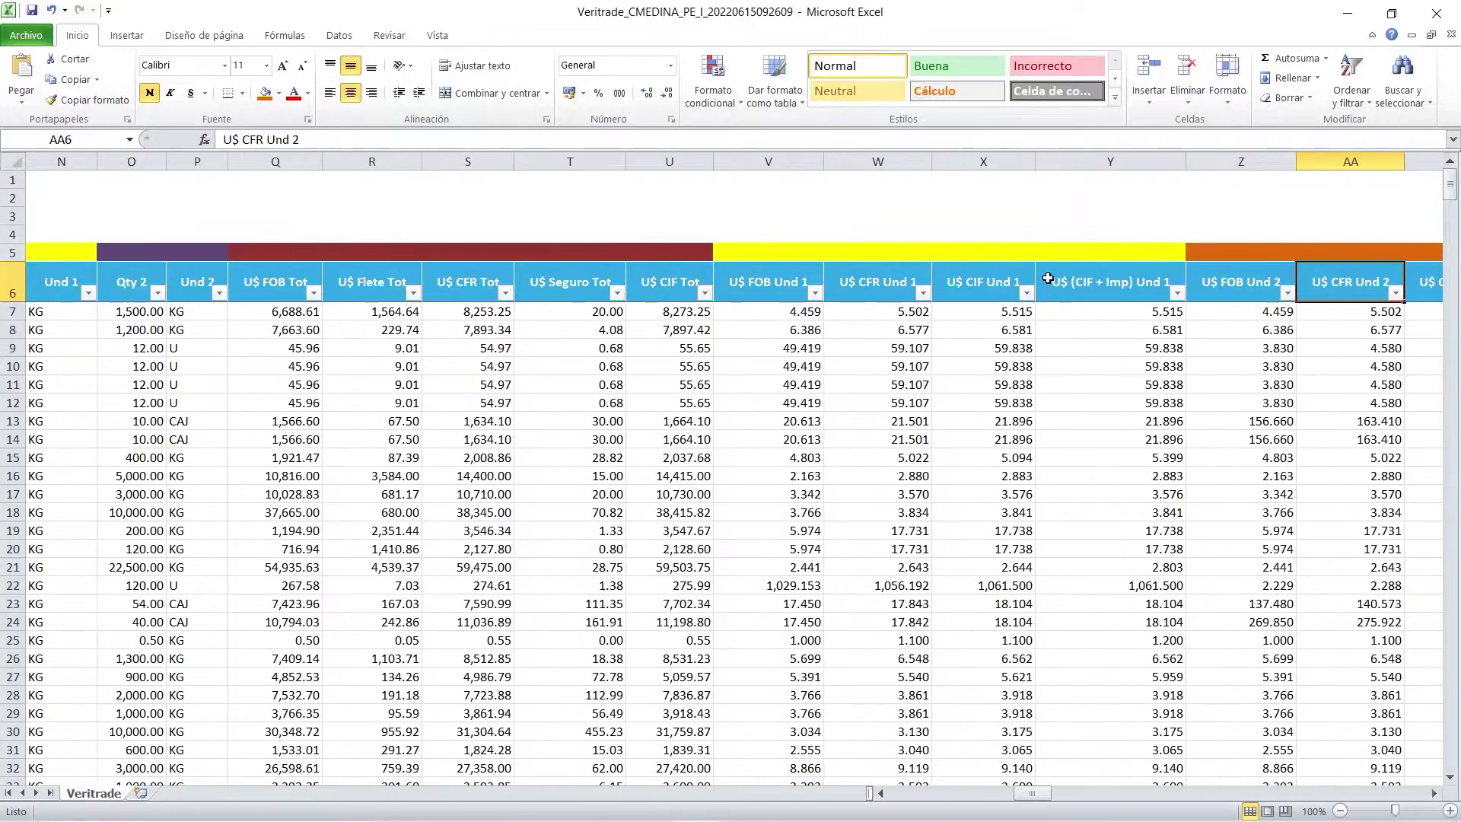
key(Right)
key(Right)
key(Right)
key(Right)
key(Right)
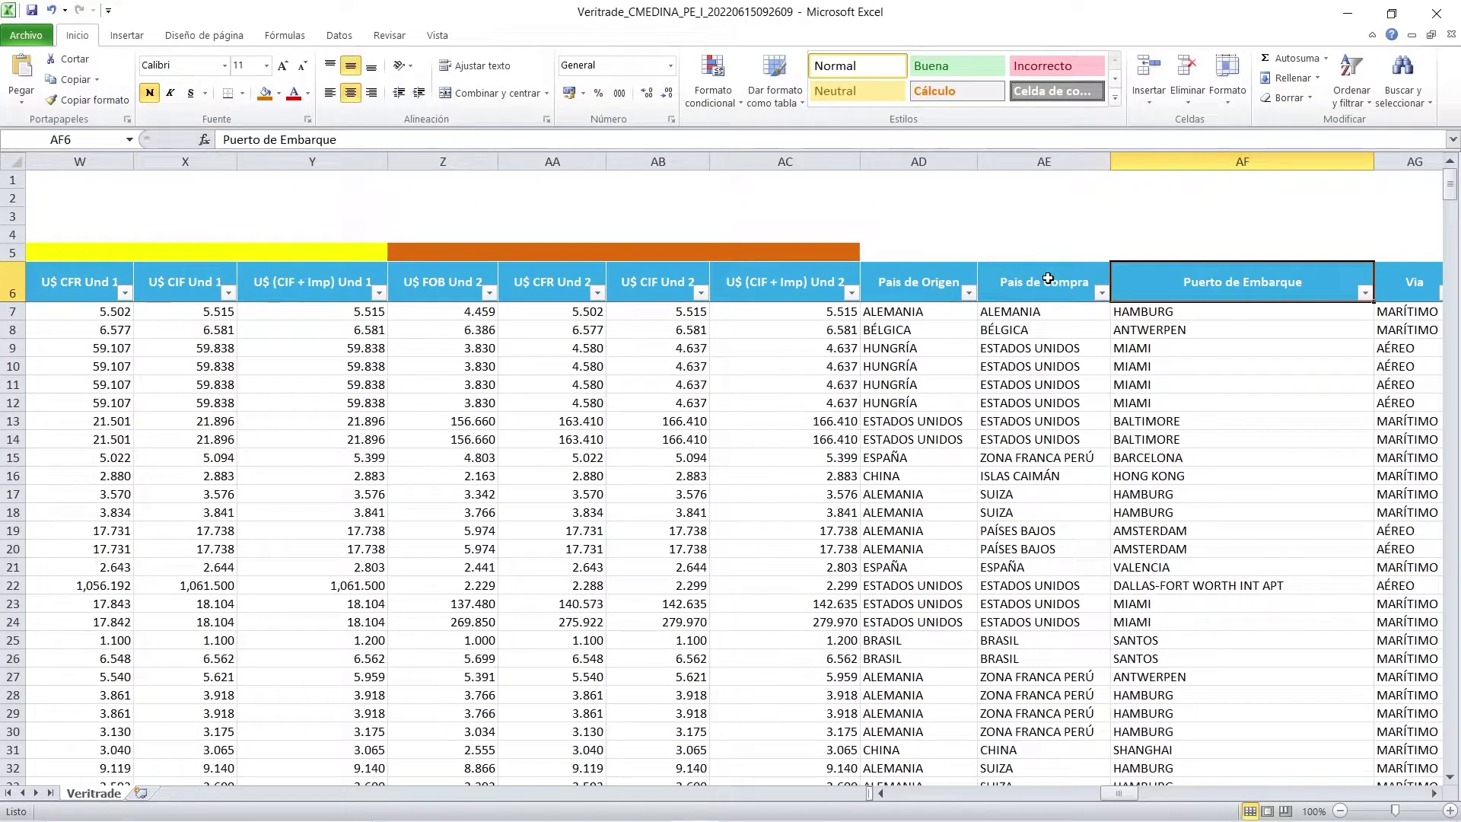
key(Left)
key(Left)
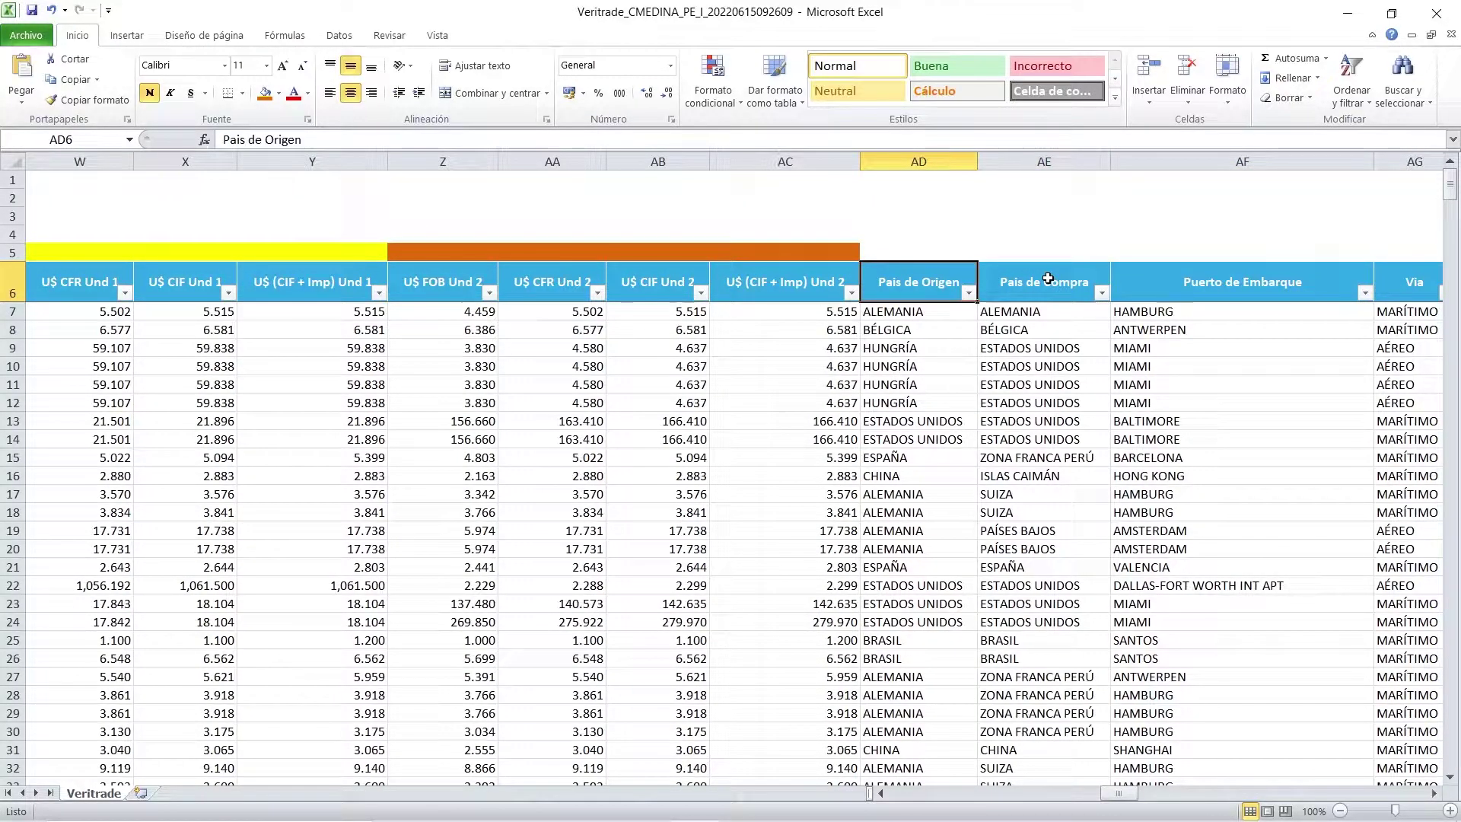
key(Right)
key(Down)
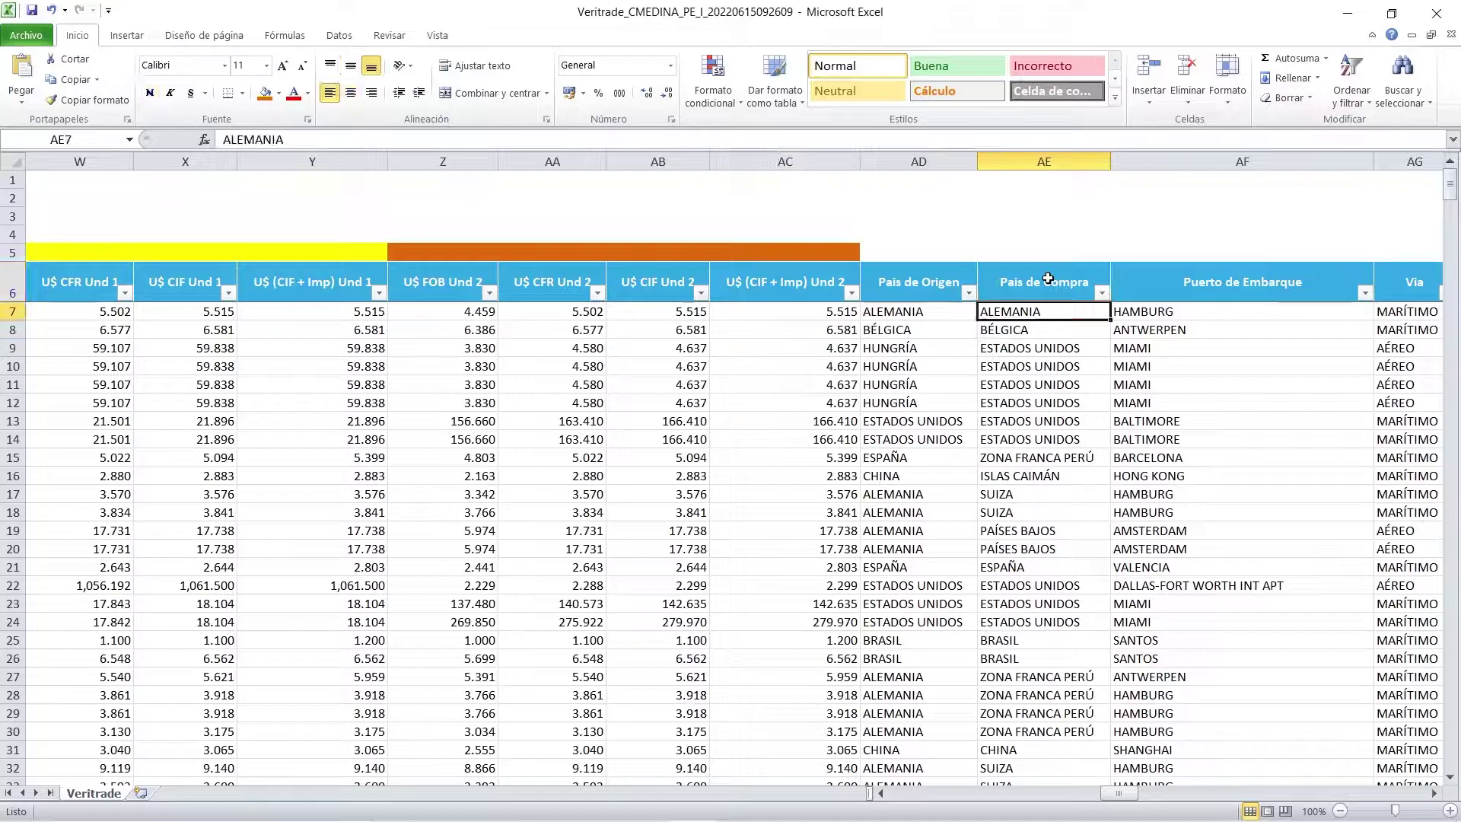
key(Up)
key(Left)
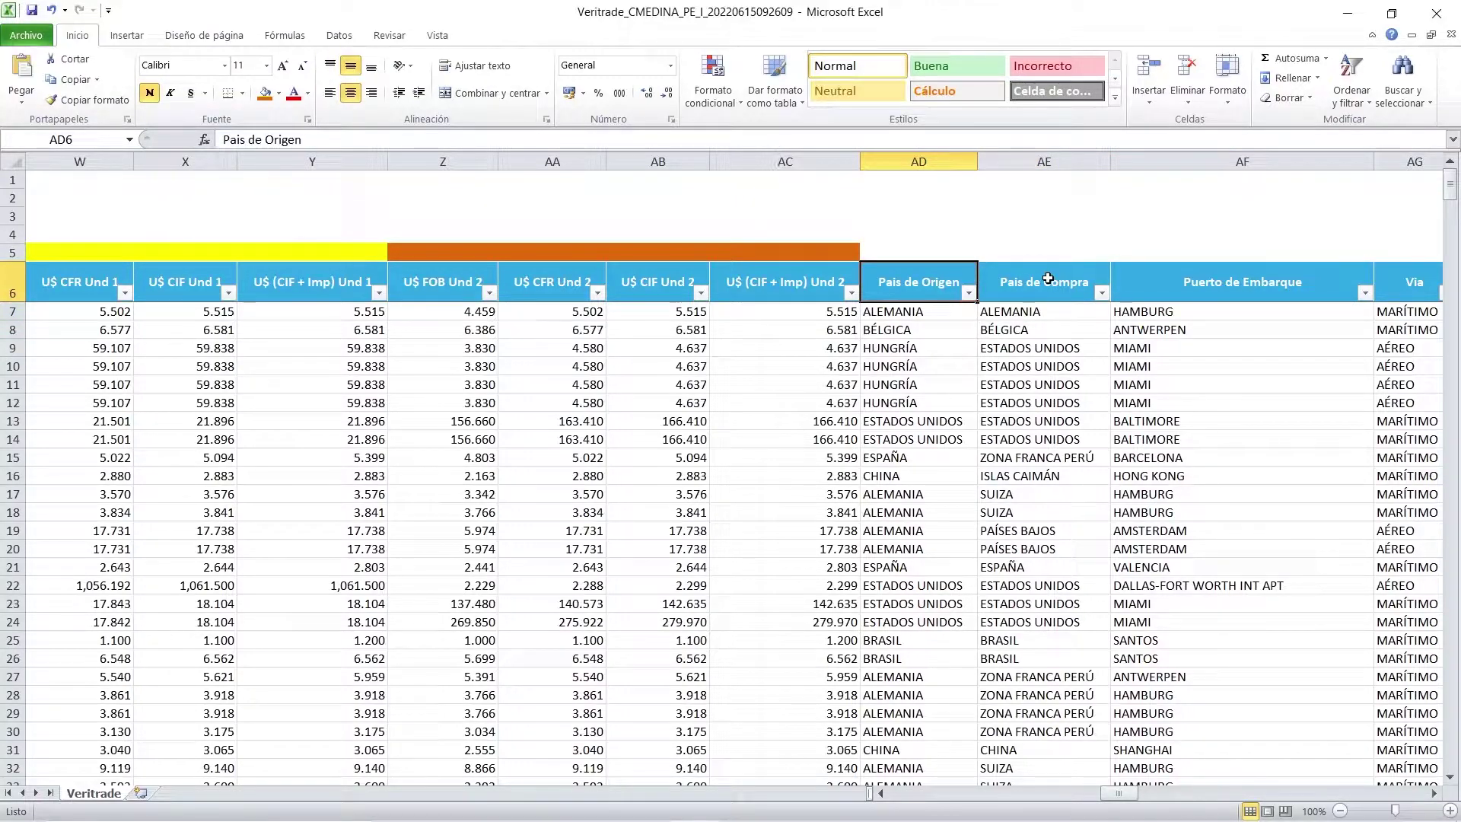
key(Right)
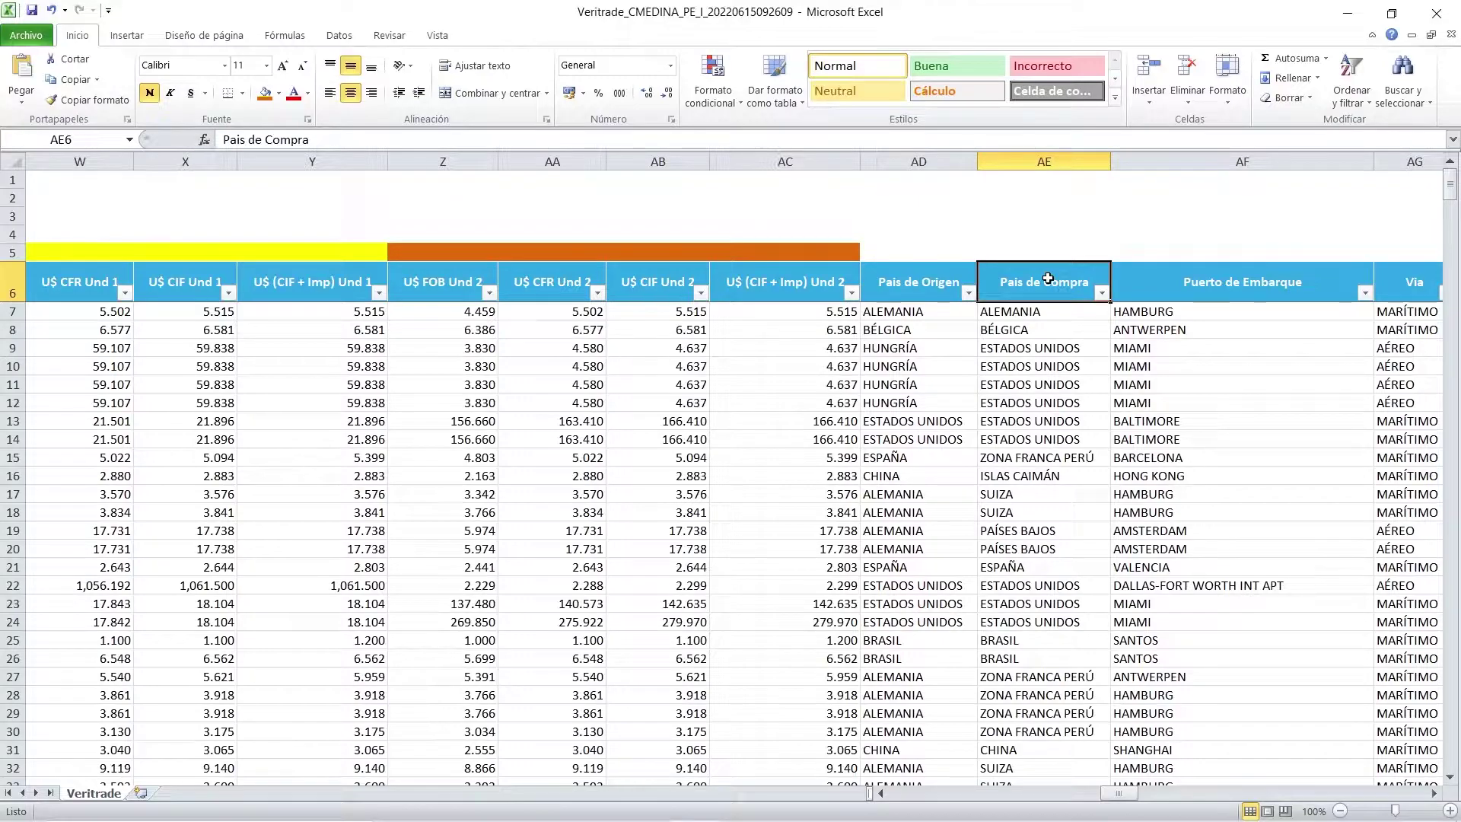
key(Right)
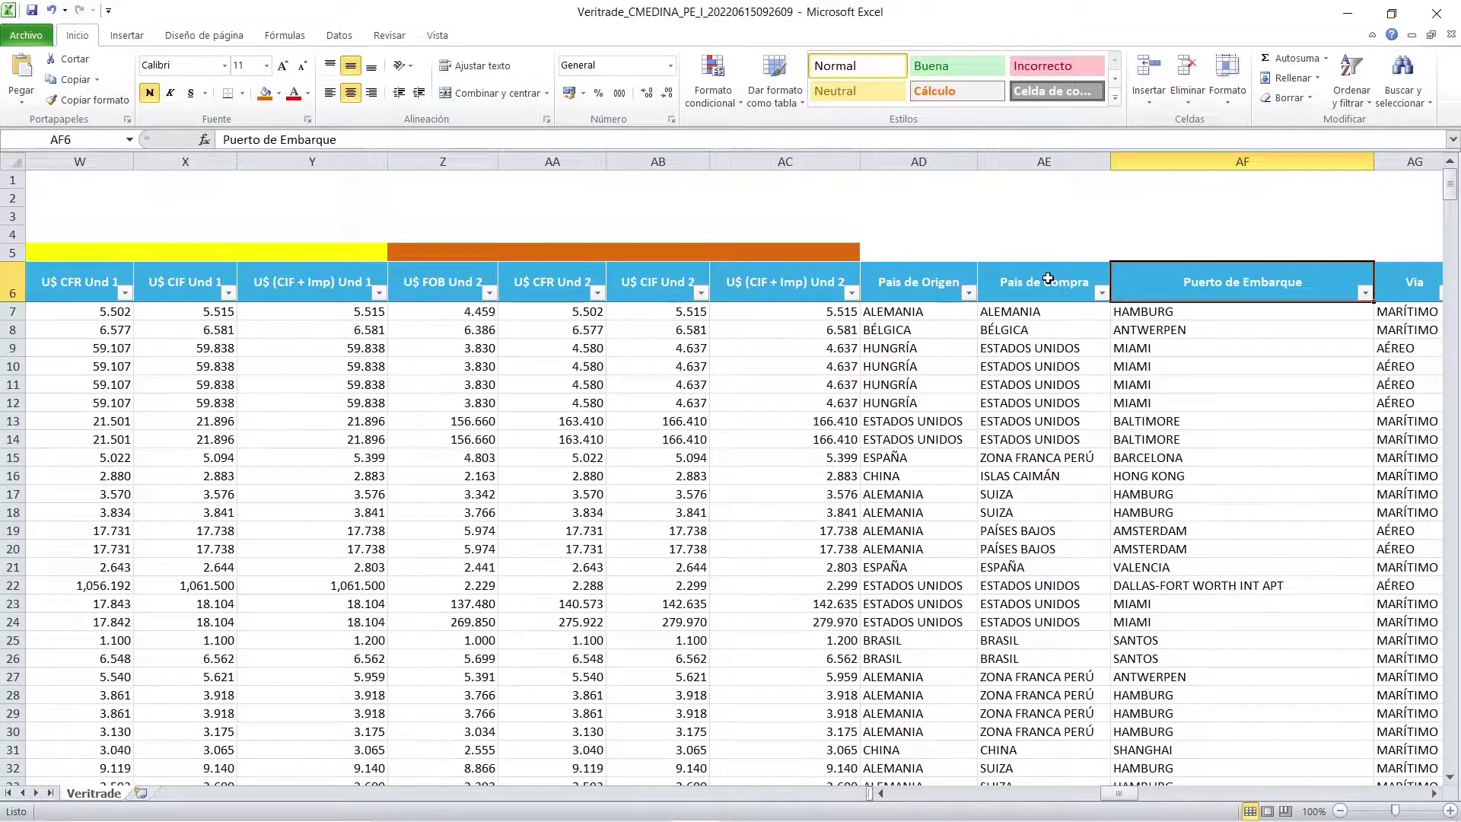
key(Right)
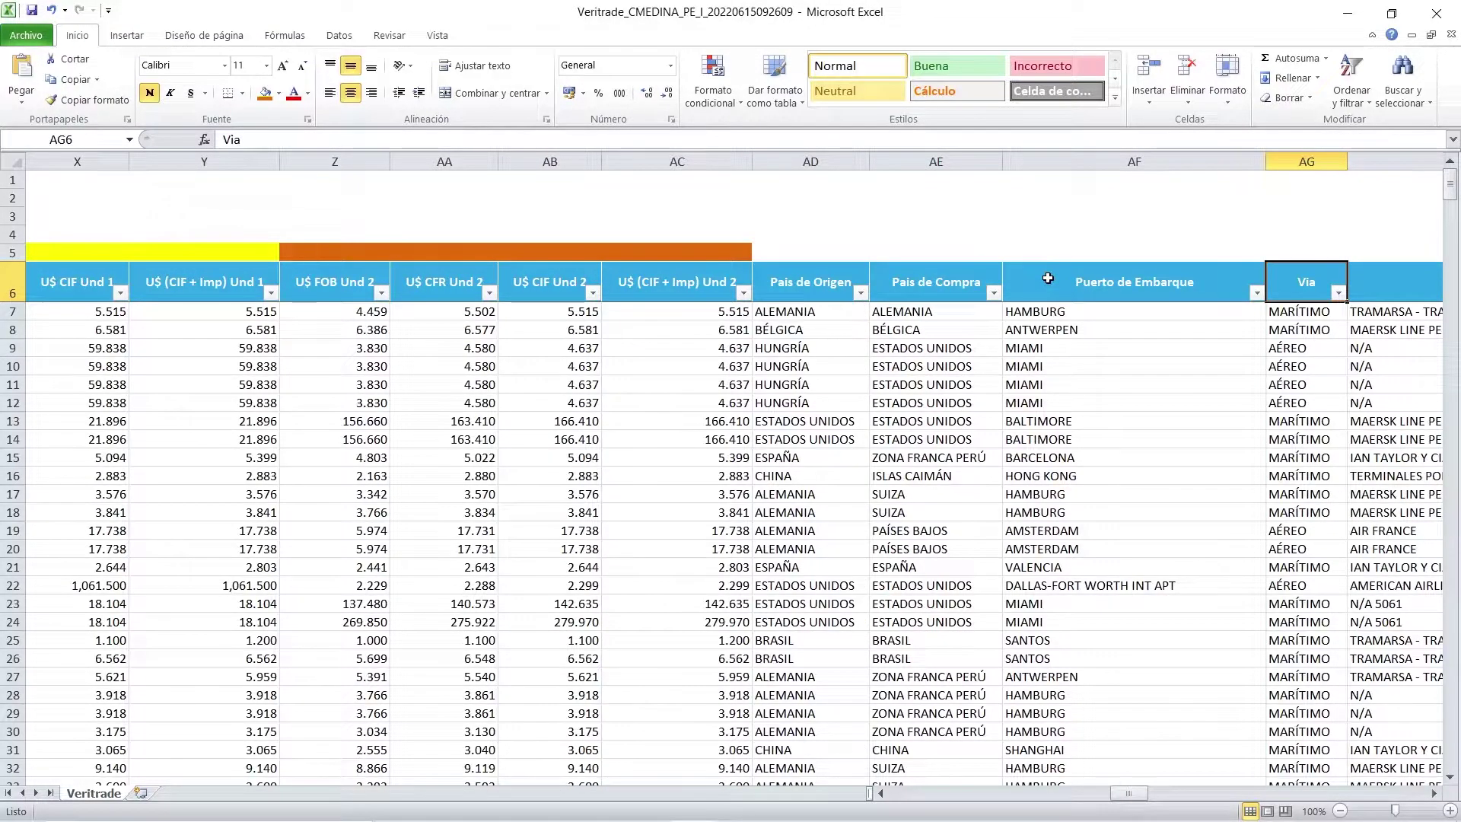
key(Right)
key(Right)
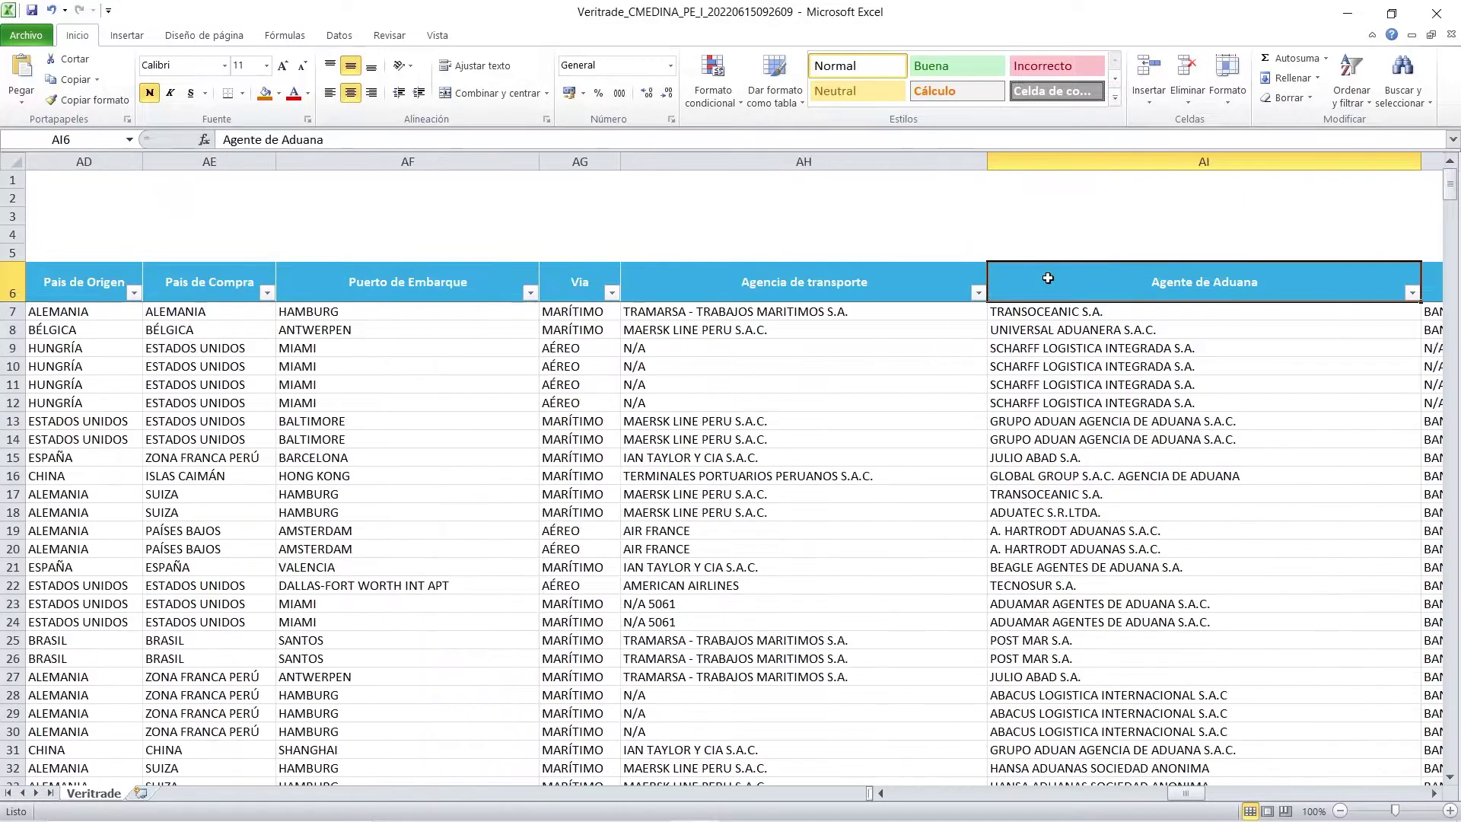
key(Right)
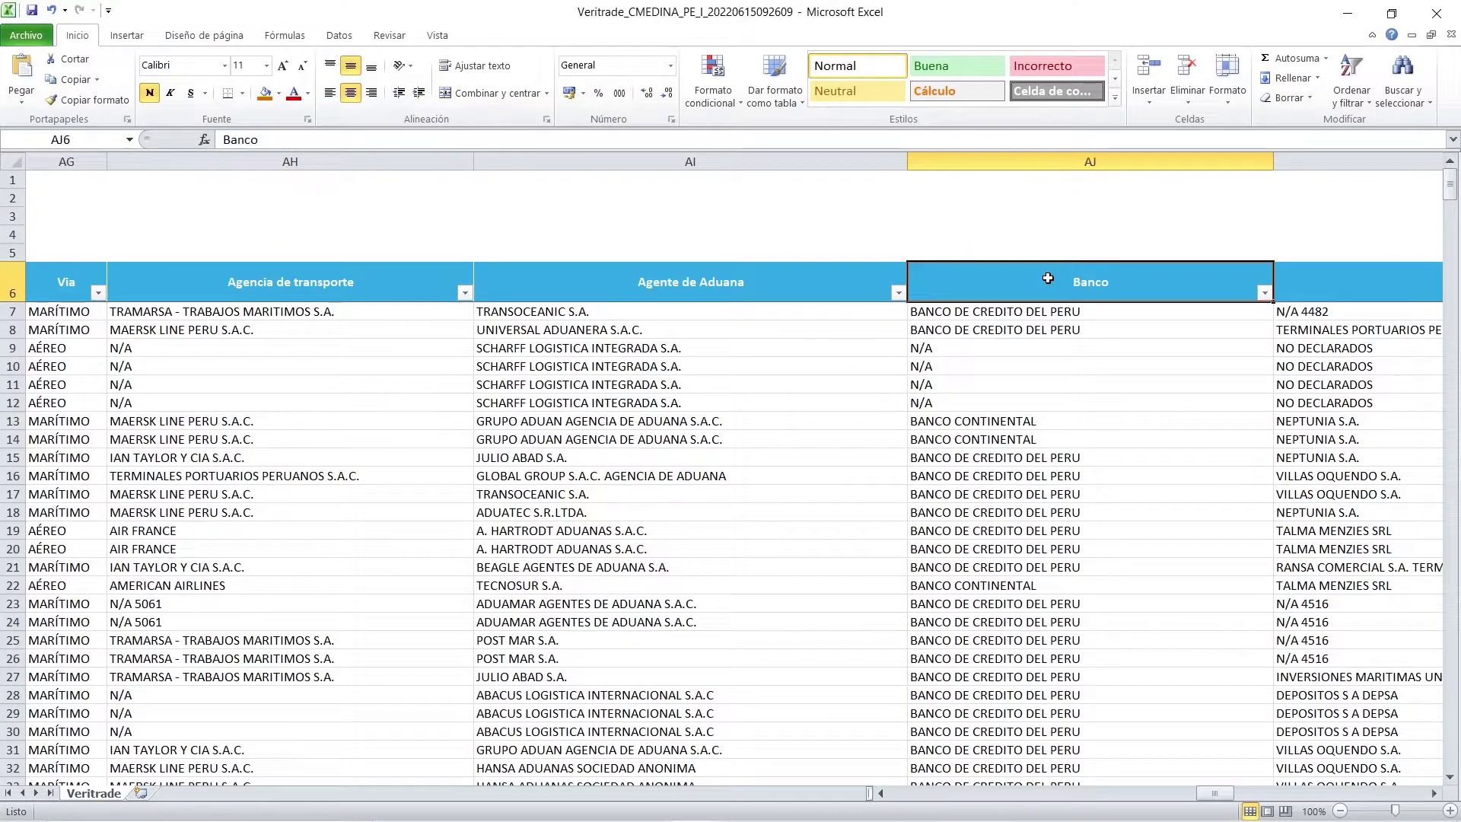
key(Right)
key(Right)
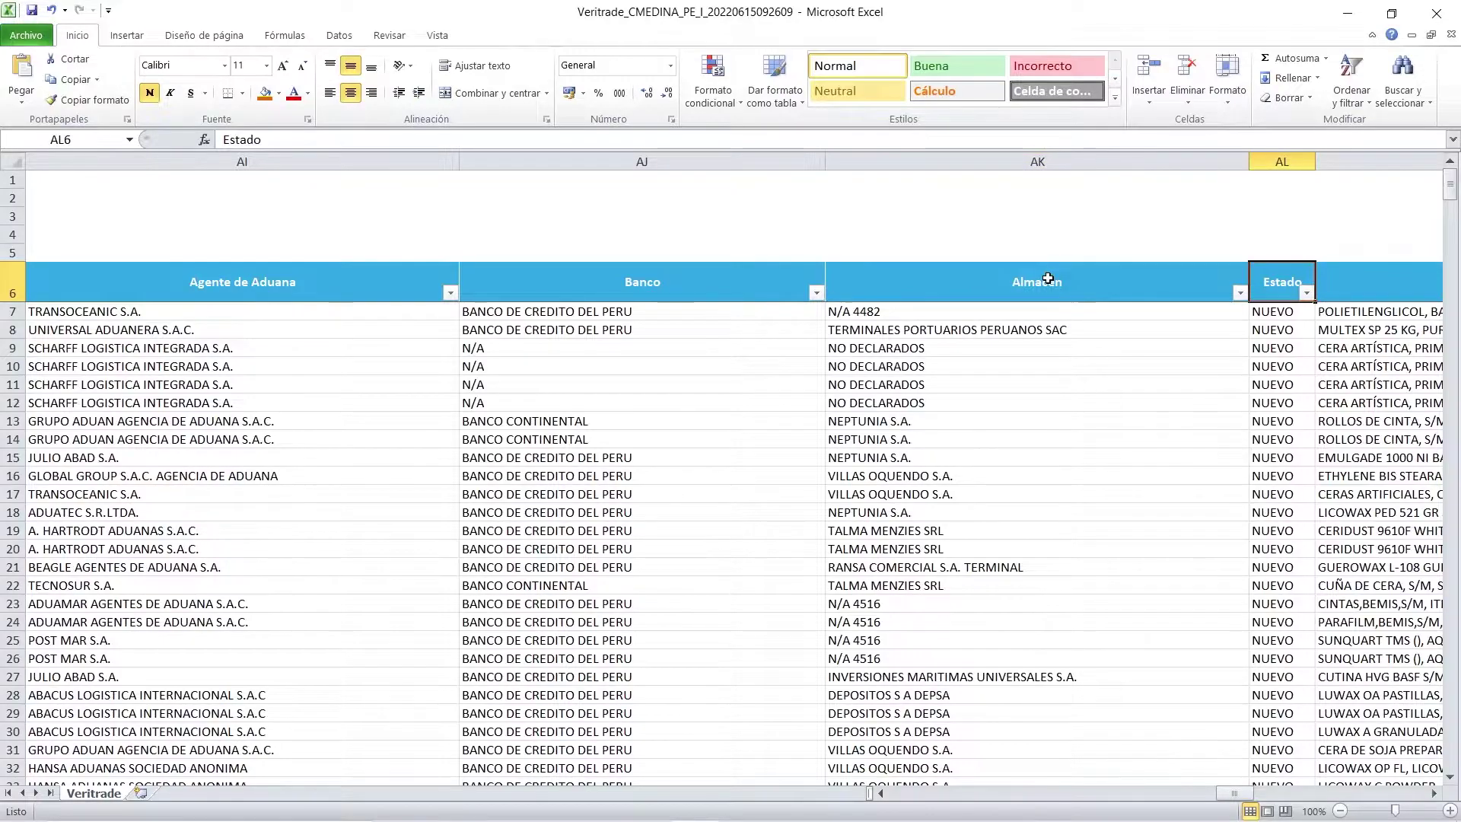
key(Right)
key(Down)
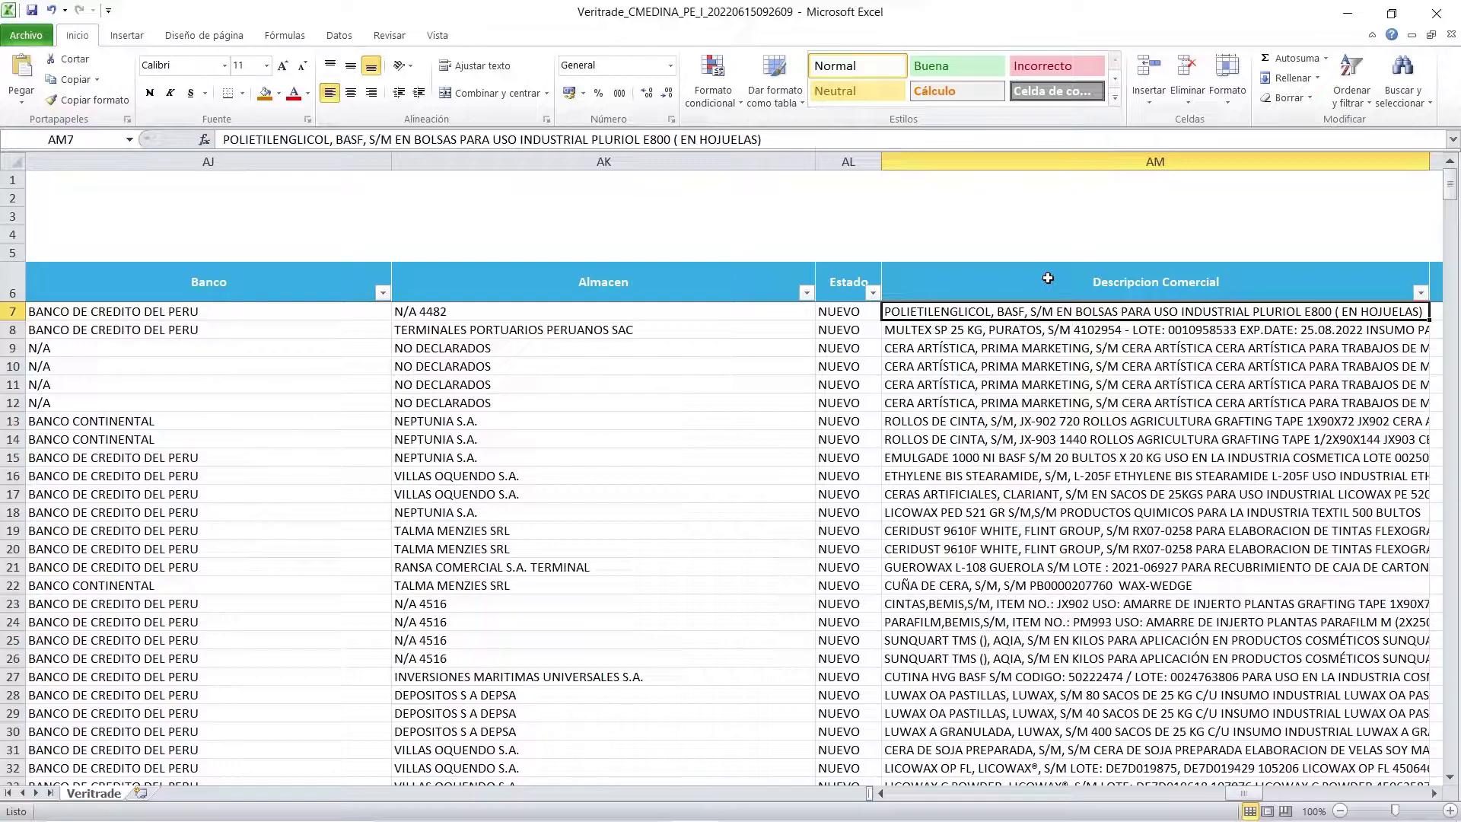
click(1047, 277)
key(Right)
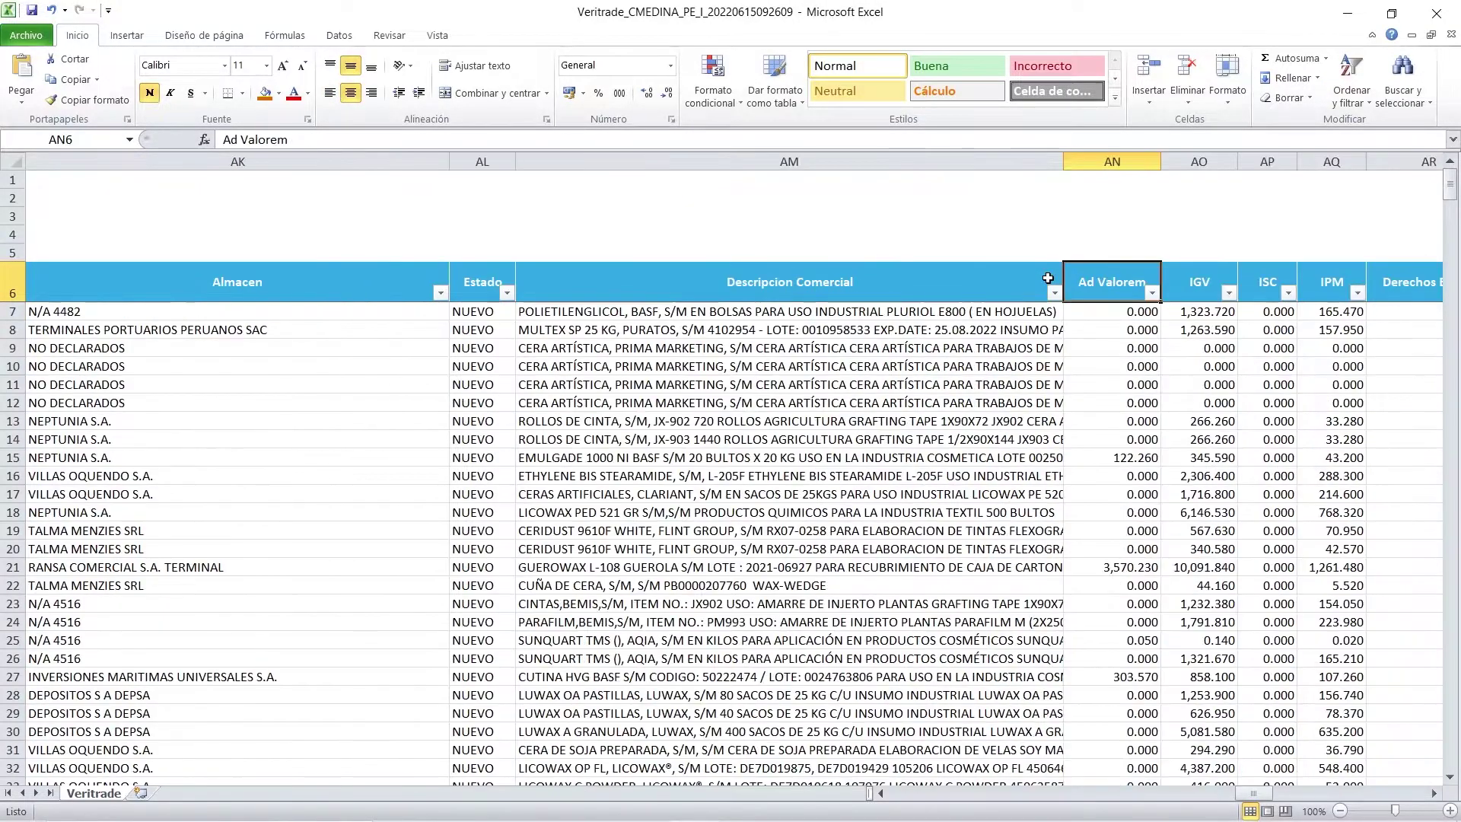
key(Right)
key(Down)
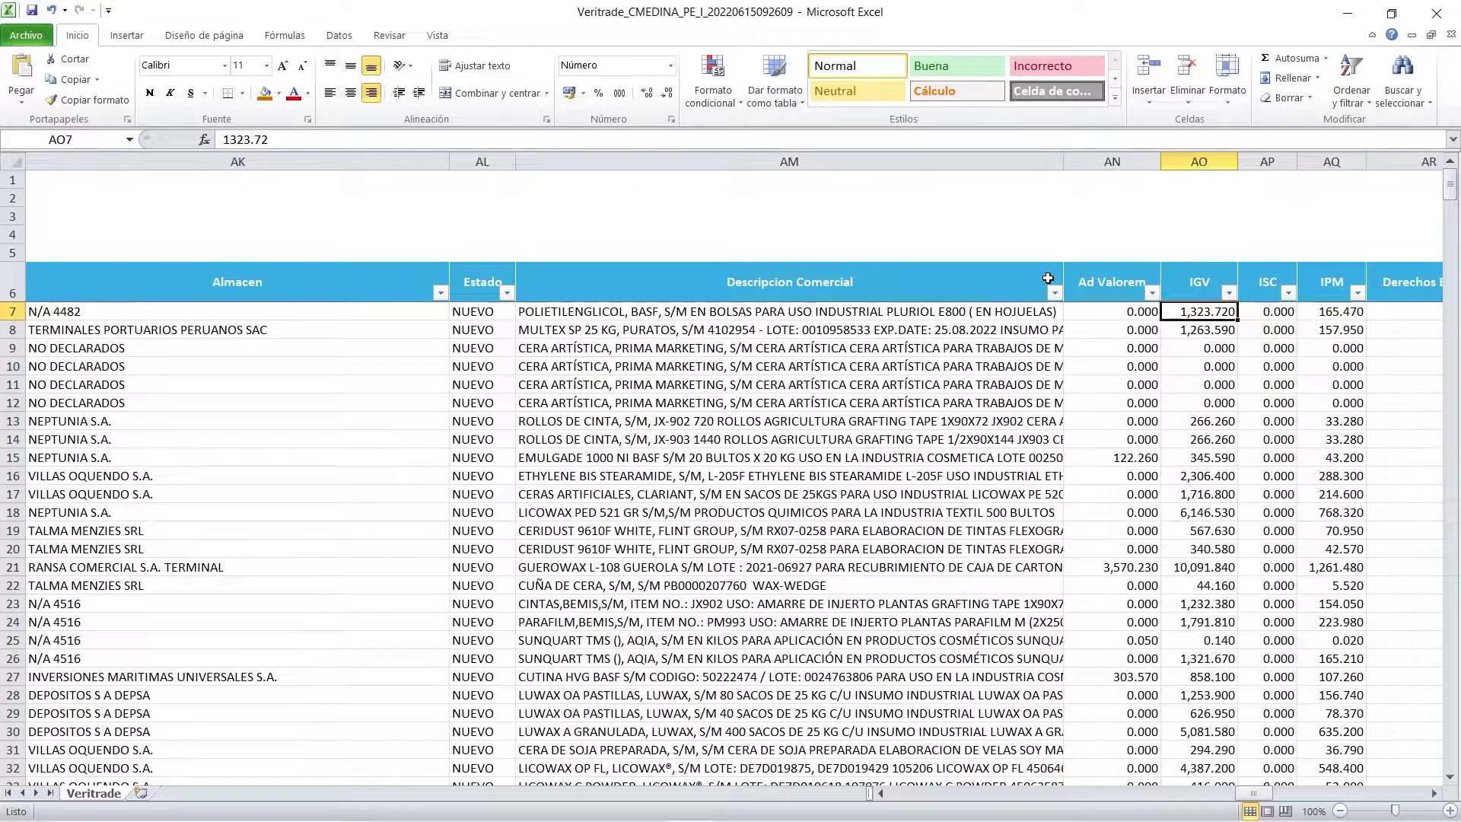
key(Up)
key(Left)
key(Right)
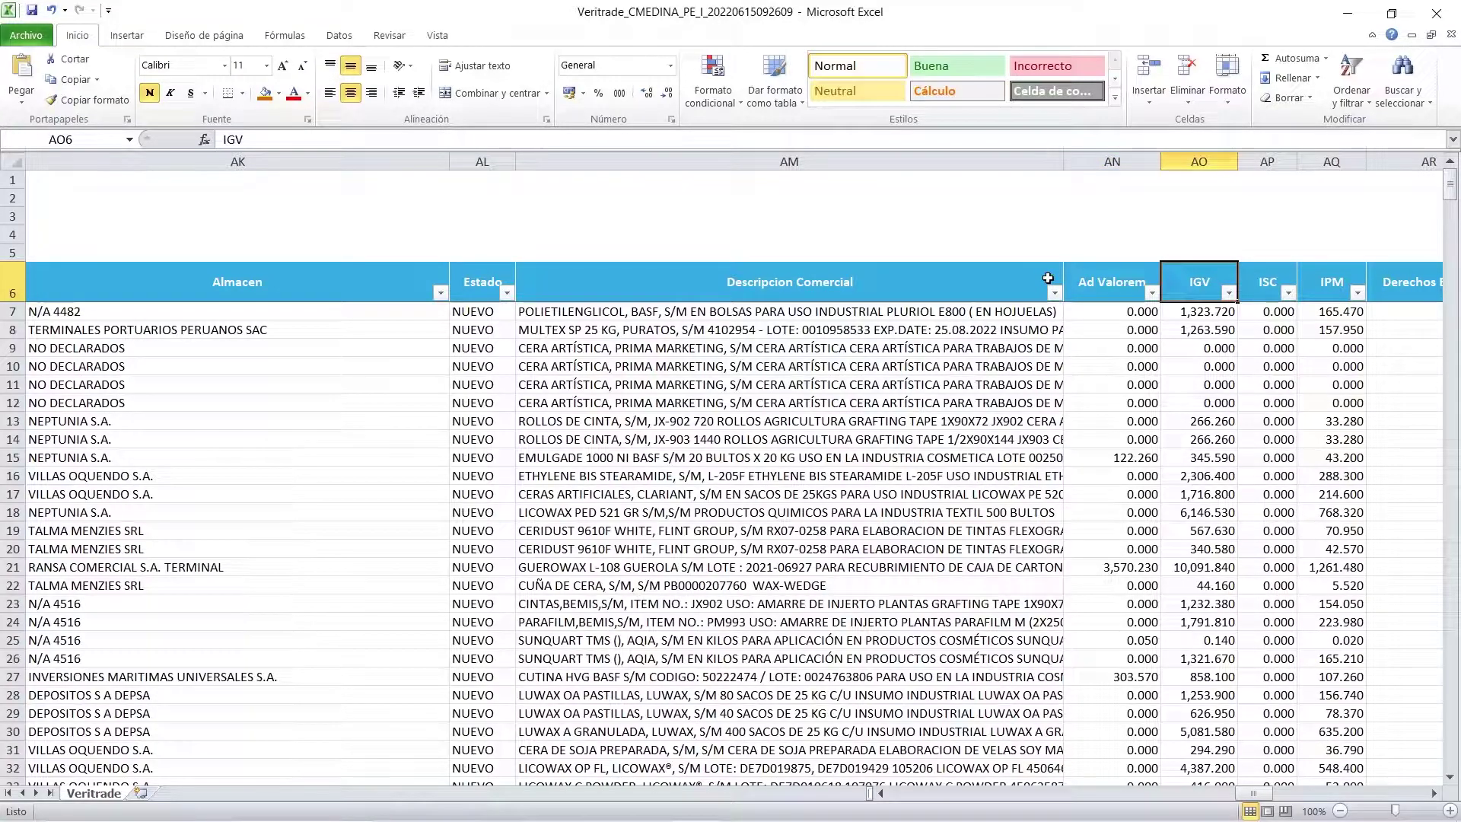
key(Right)
key(Right)
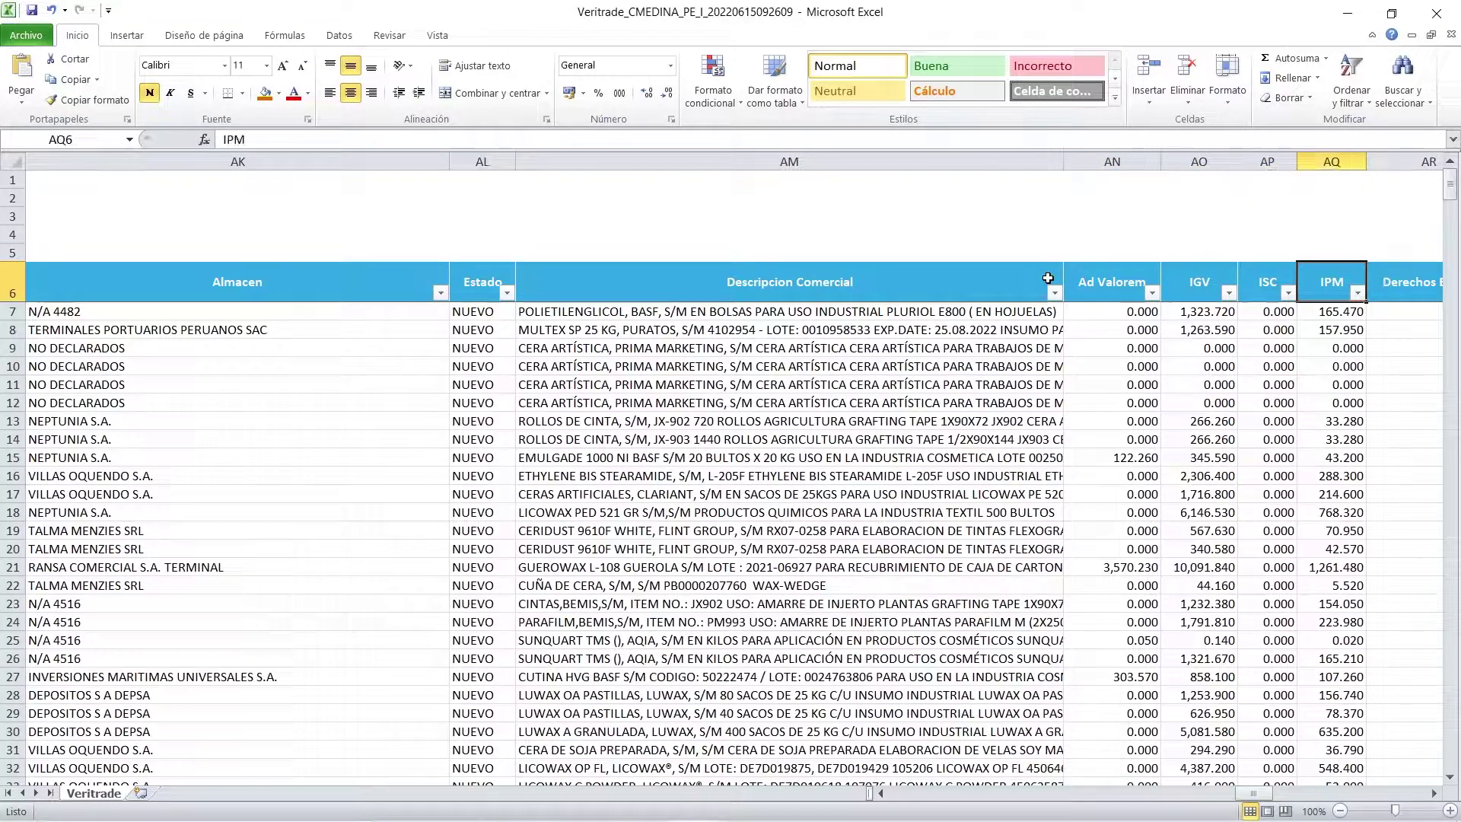
key(Right)
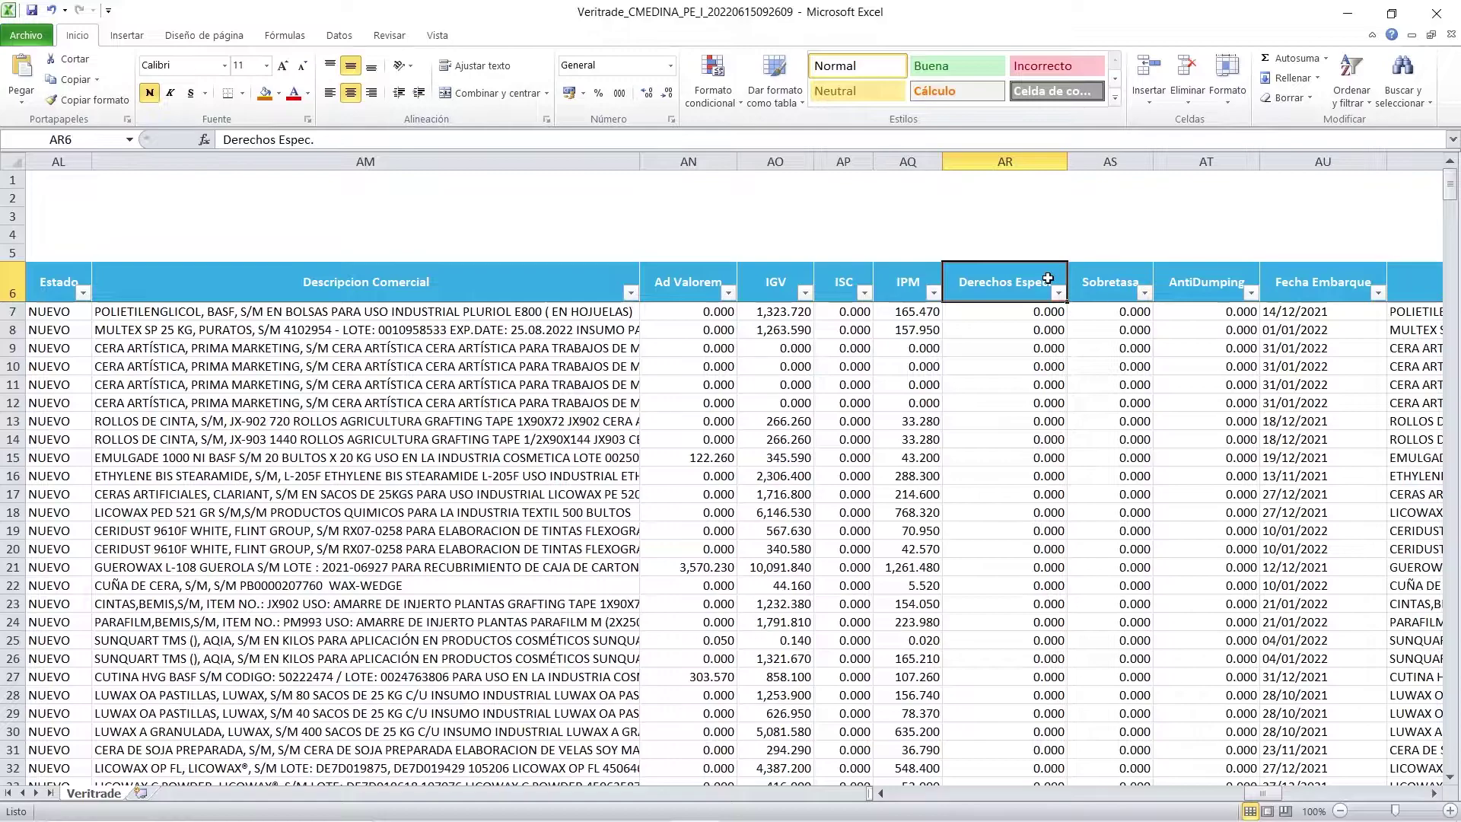
key(Right)
key(Right)
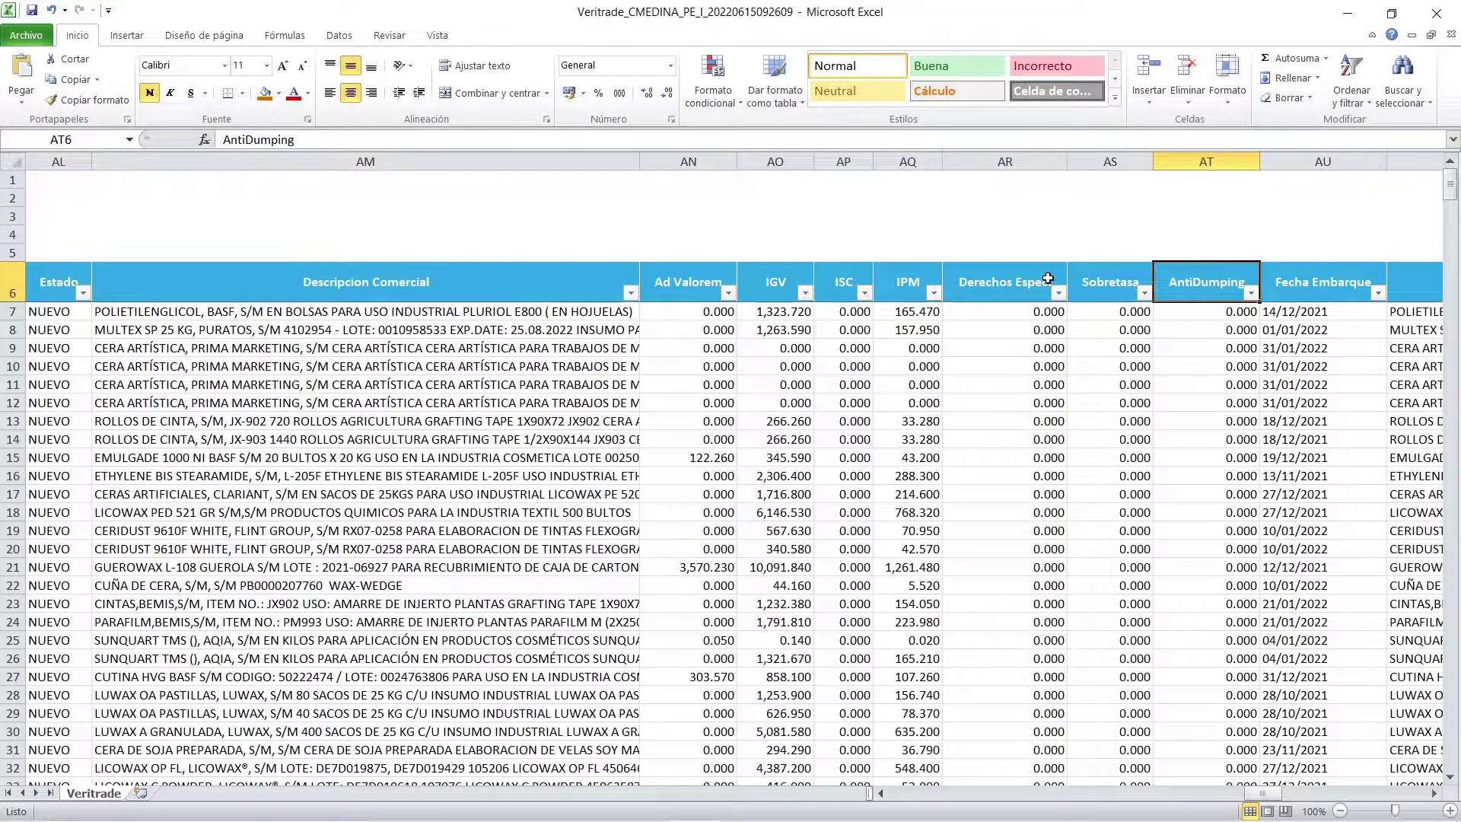
key(Right)
key(Right)
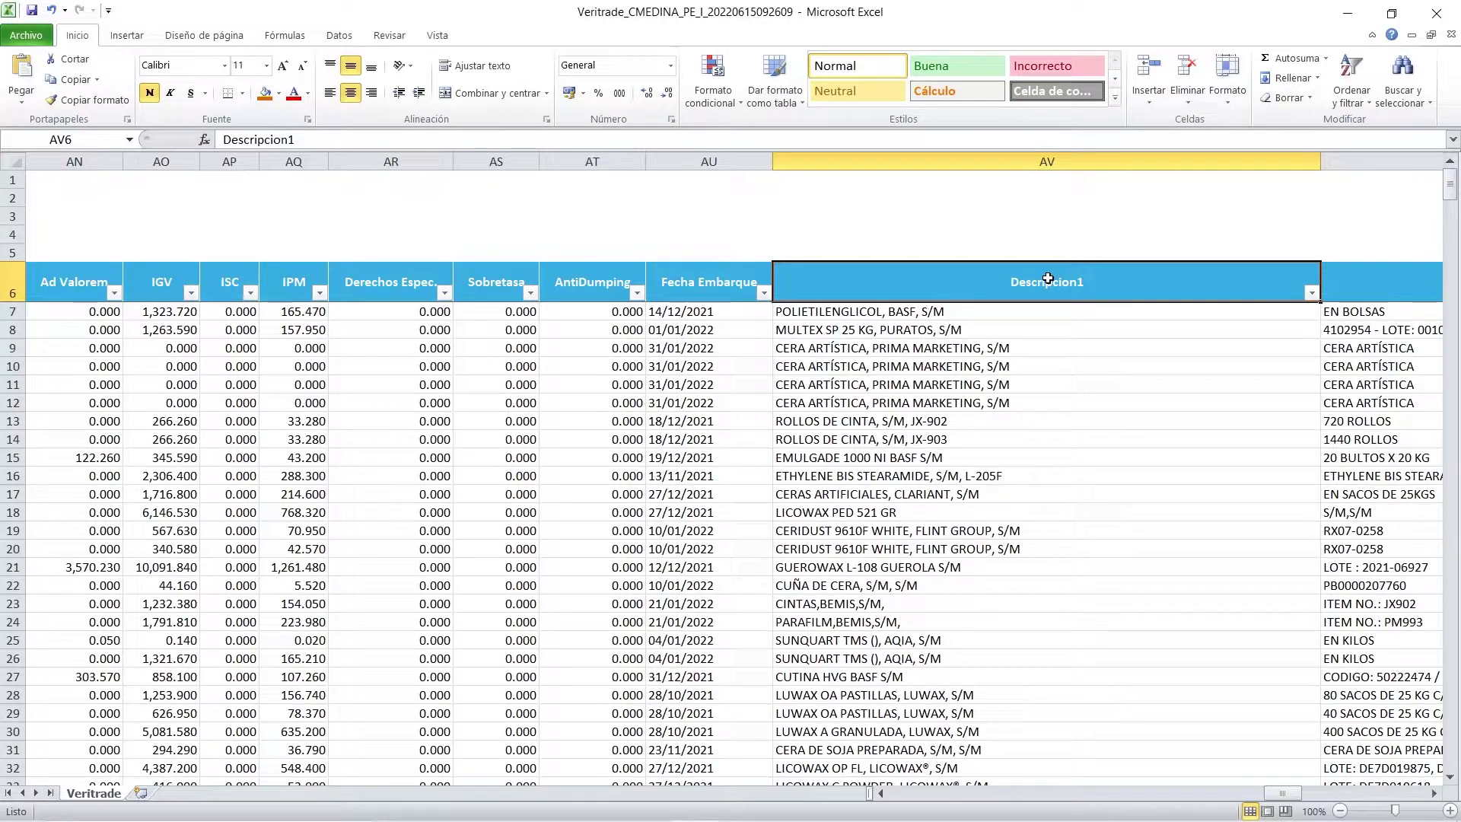
key(Right)
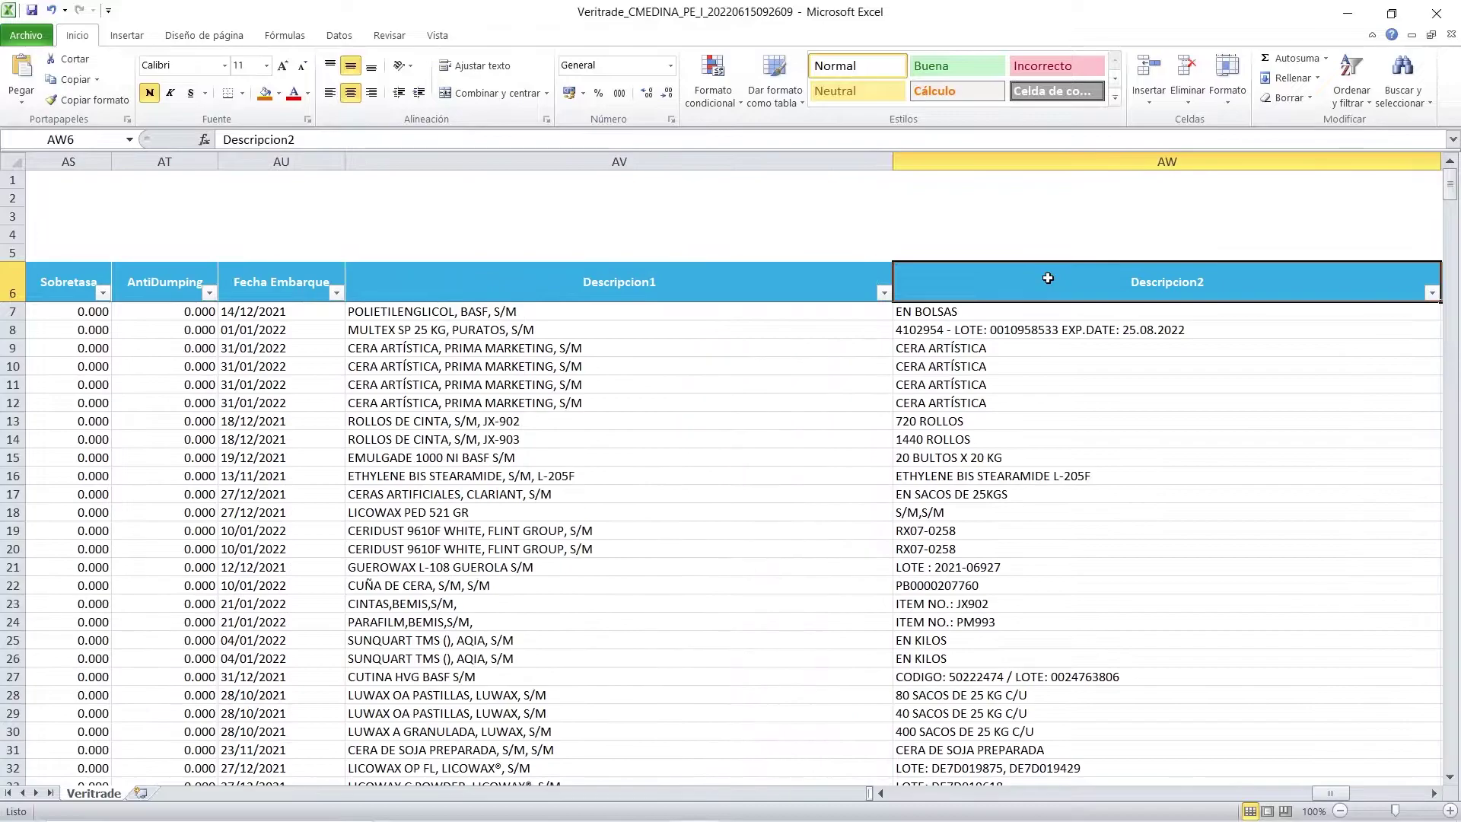
key(Right)
key(Right)
key(Right)
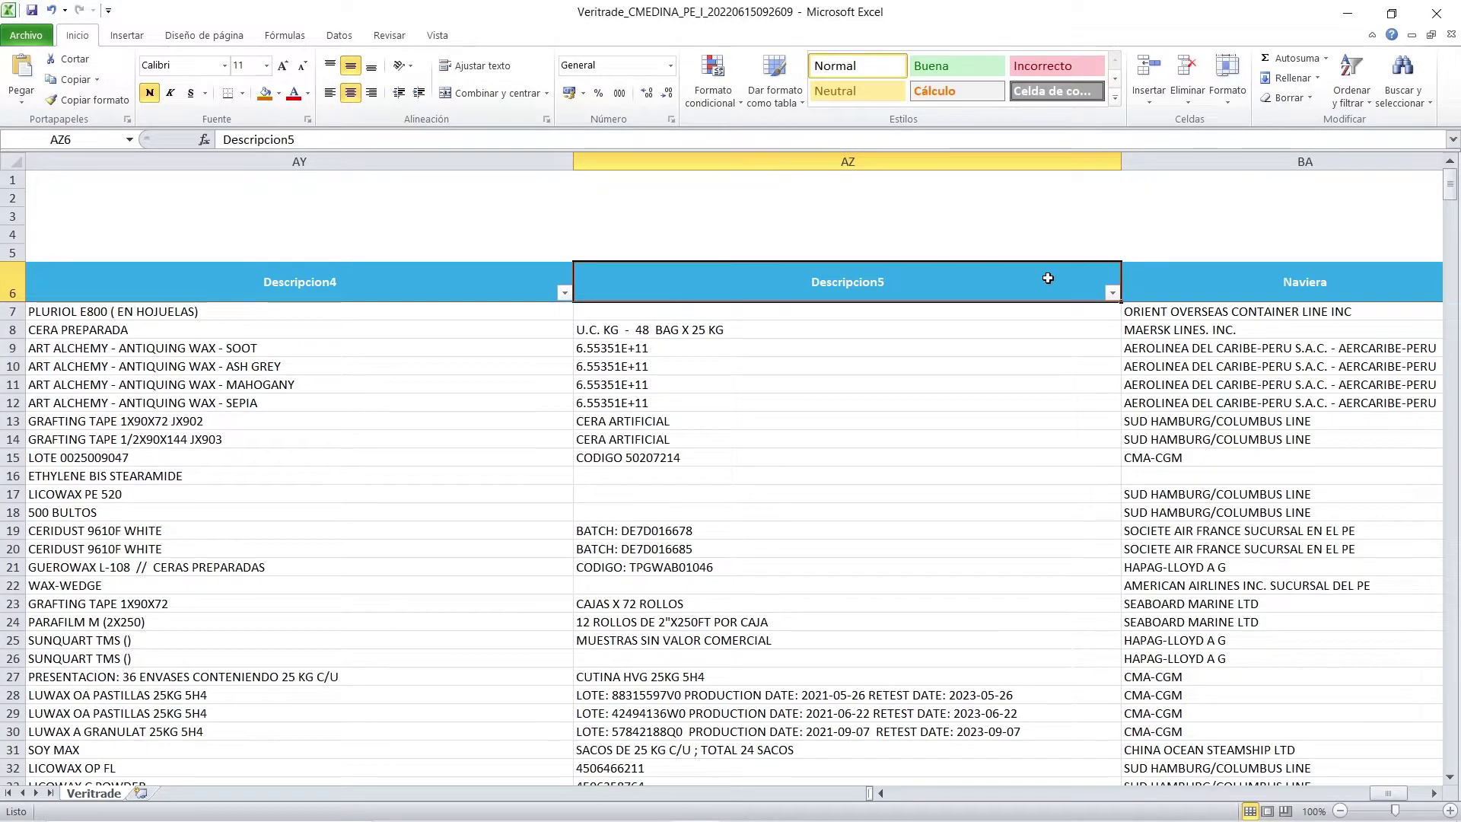
key(Left)
key(Left)
key(Left)
key(Left)
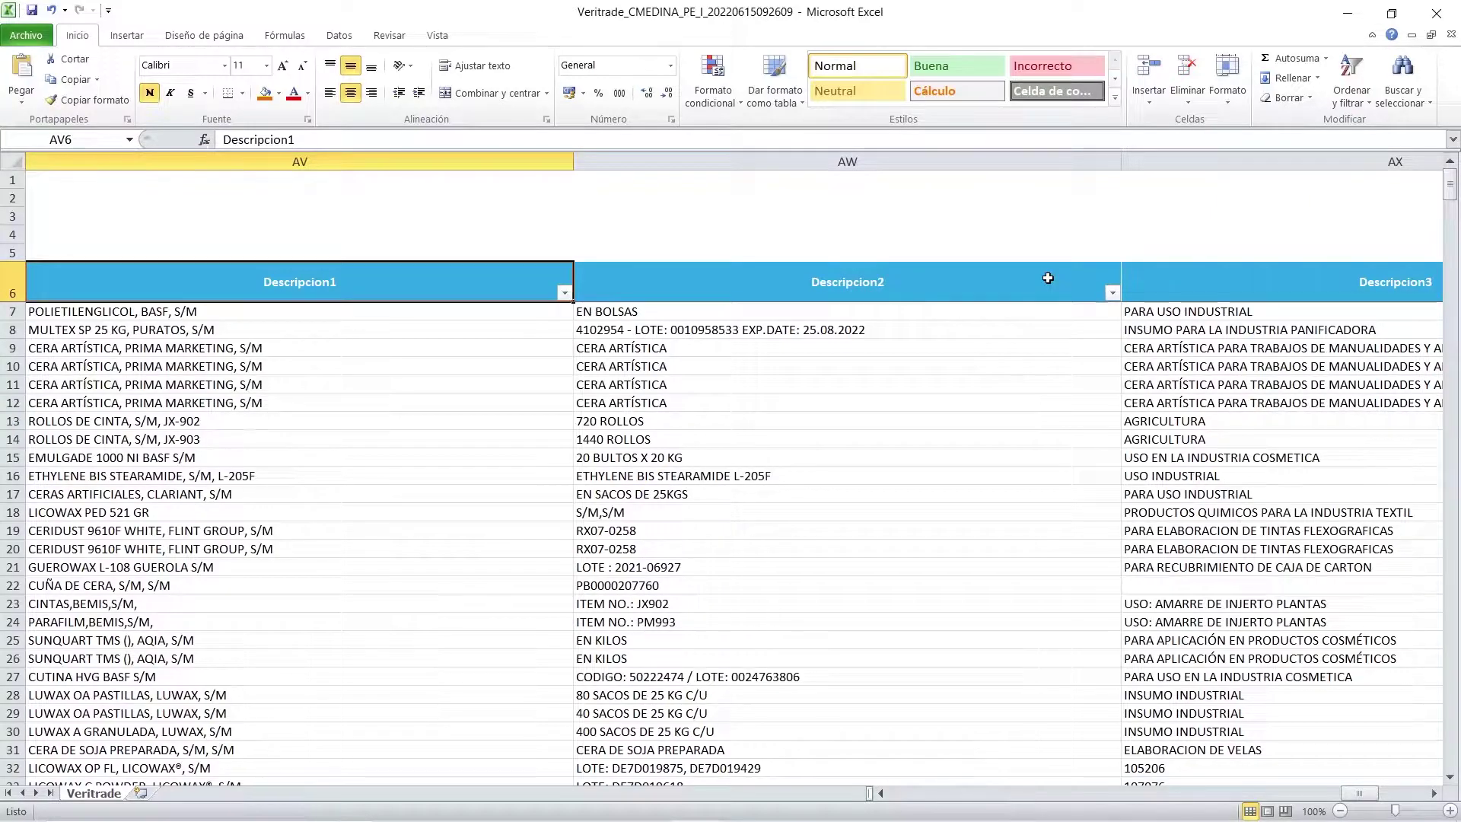
key(Right)
key(Right)
key(Right)
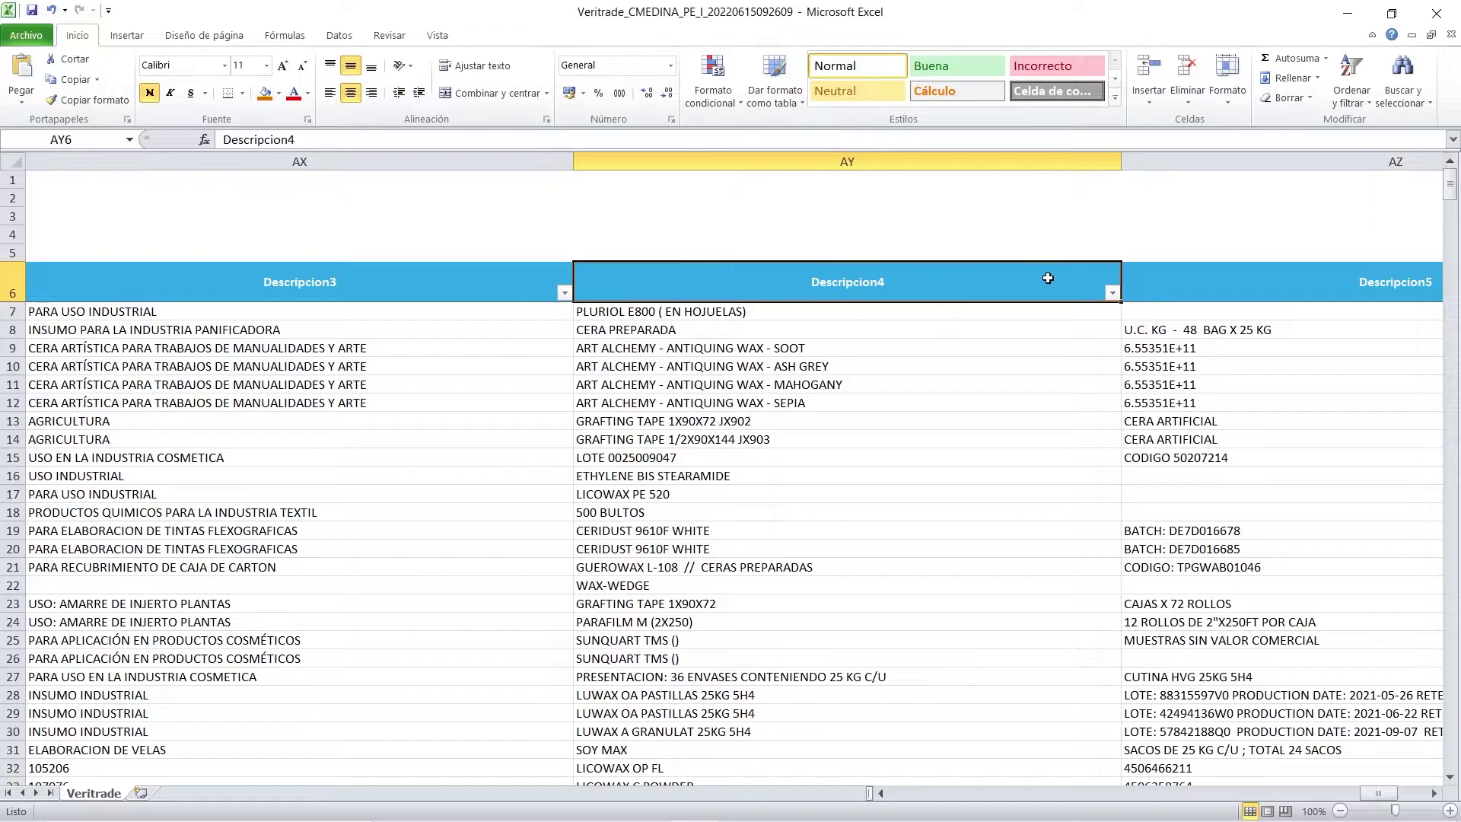
key(Right)
key(Right)
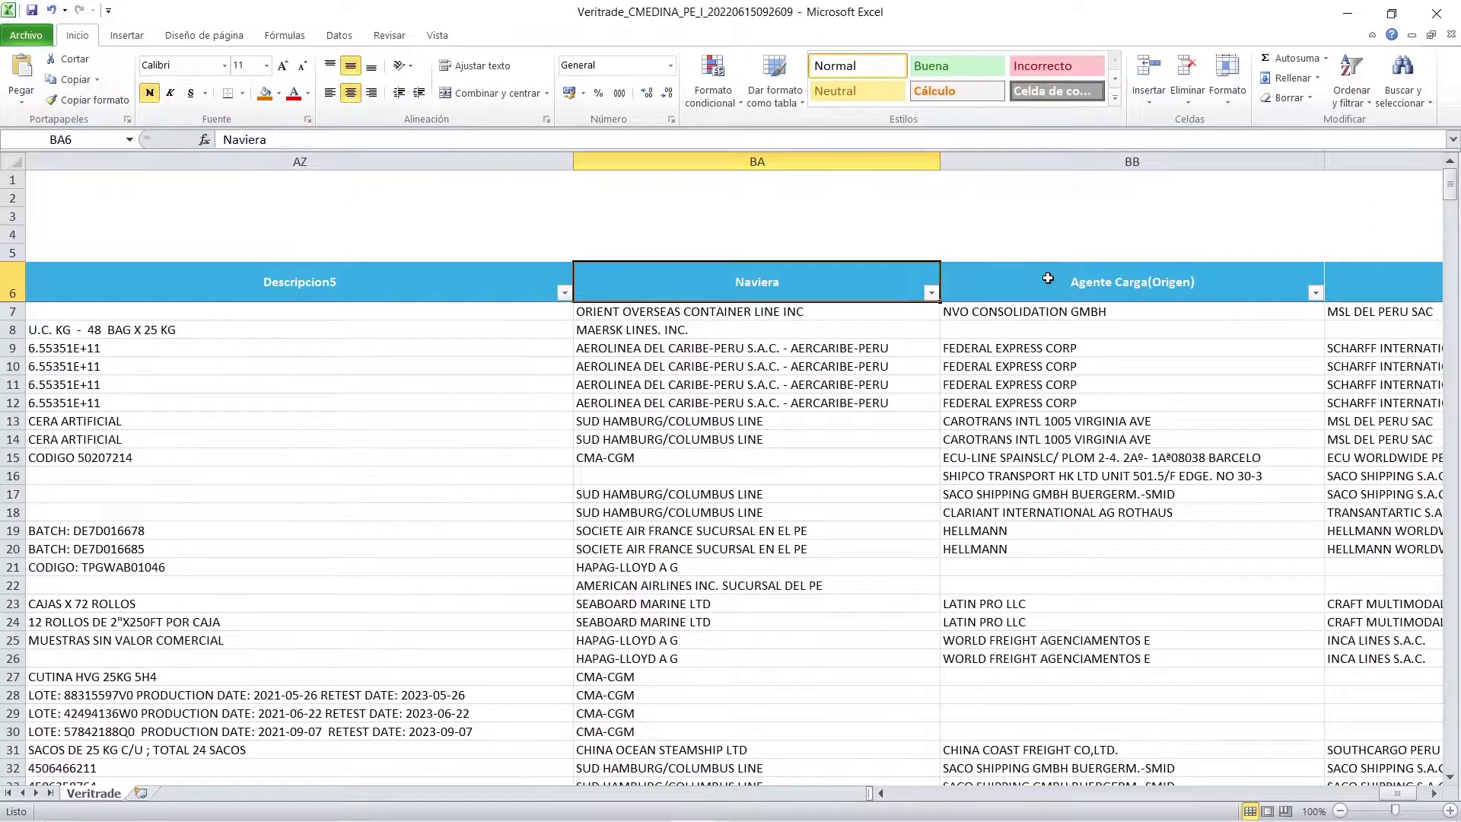
key(Right)
key(Right)
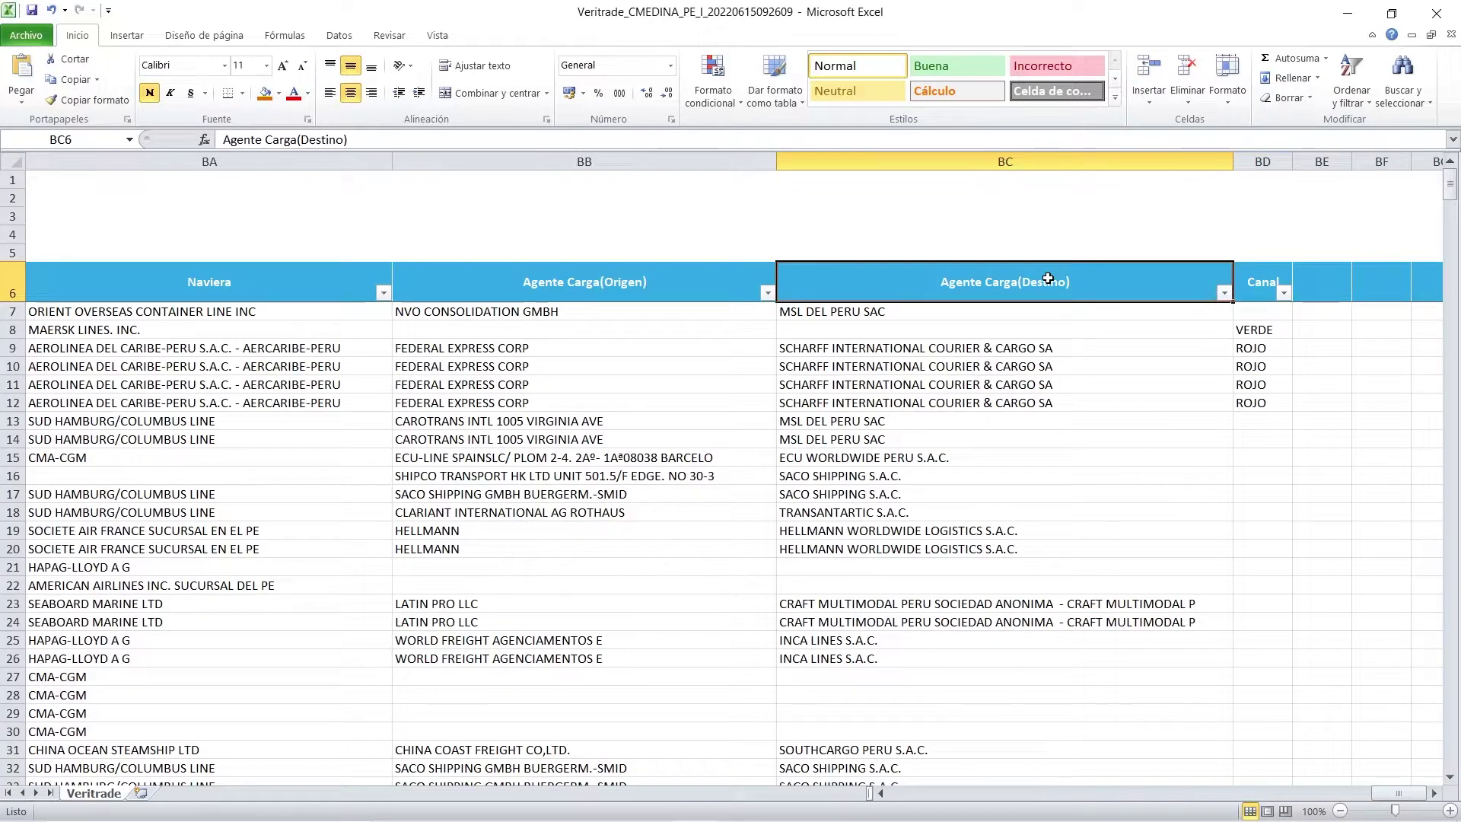
key(Right)
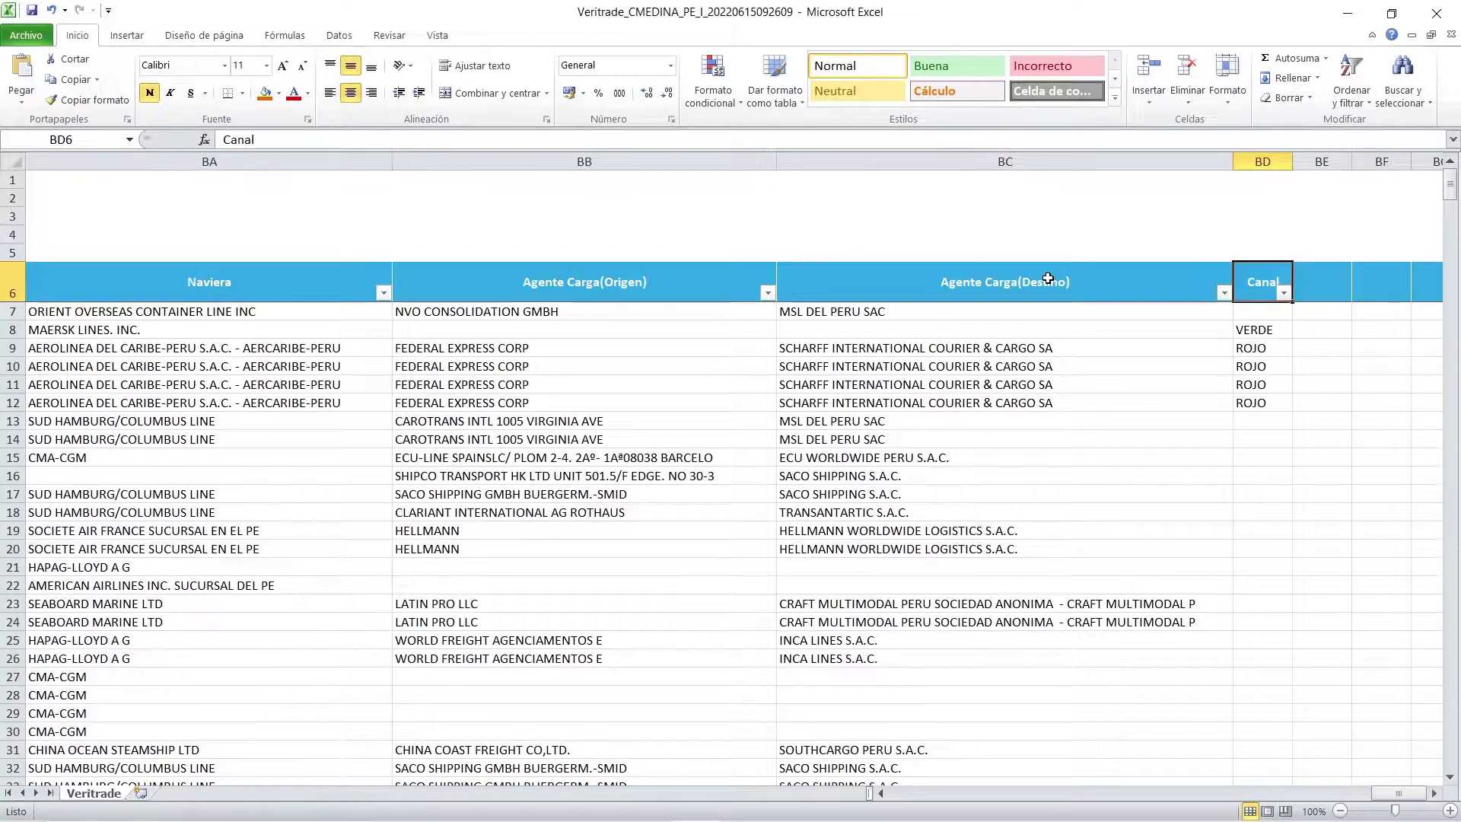
key(Left)
key(Left)
key(Left)
key(Left)
key(Left)
key(Left)
key(Left)
key(Left)
key(Left)
key(Left)
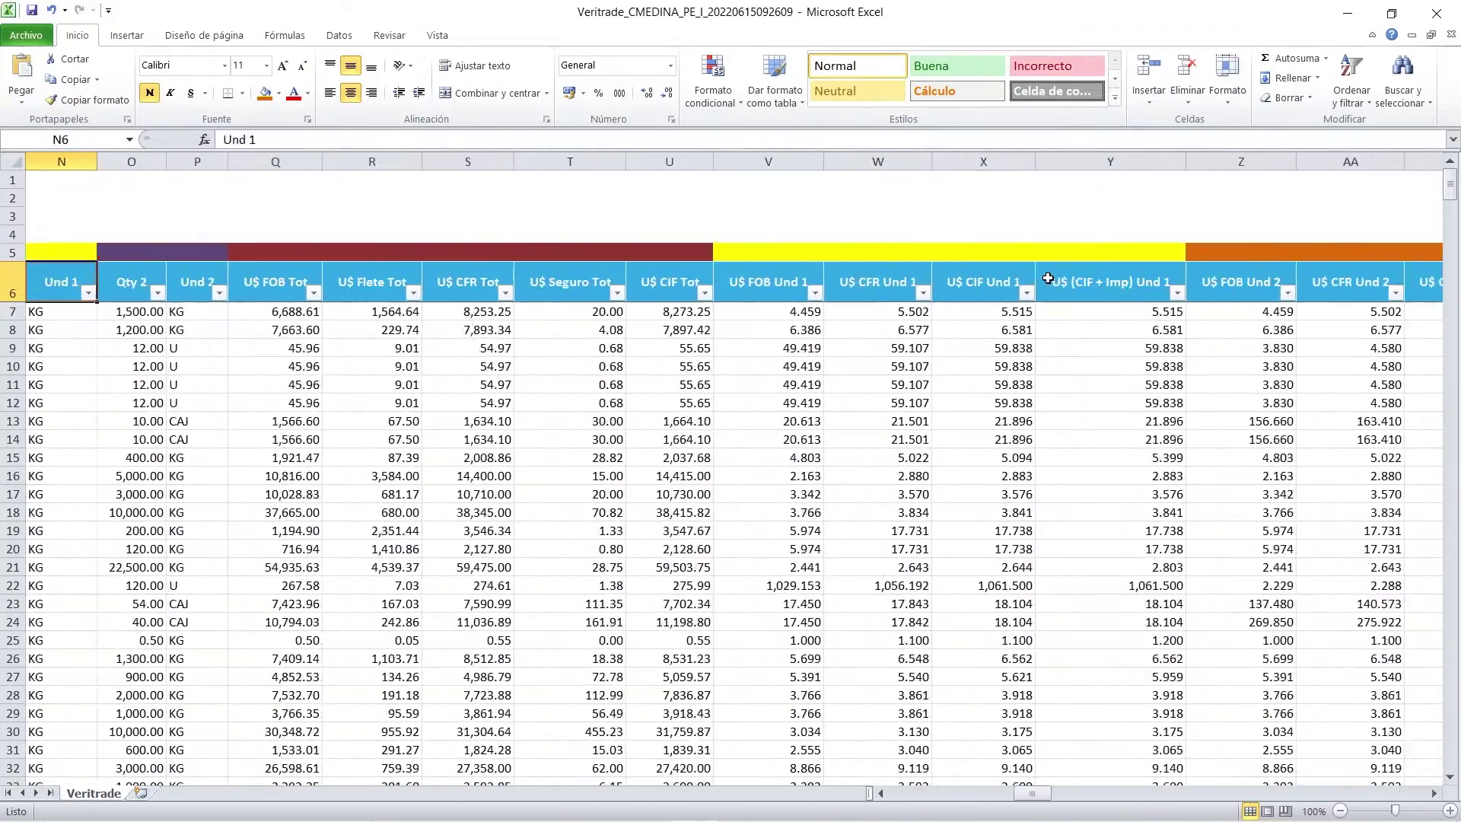
key(Left)
key(Left)
key(Left)
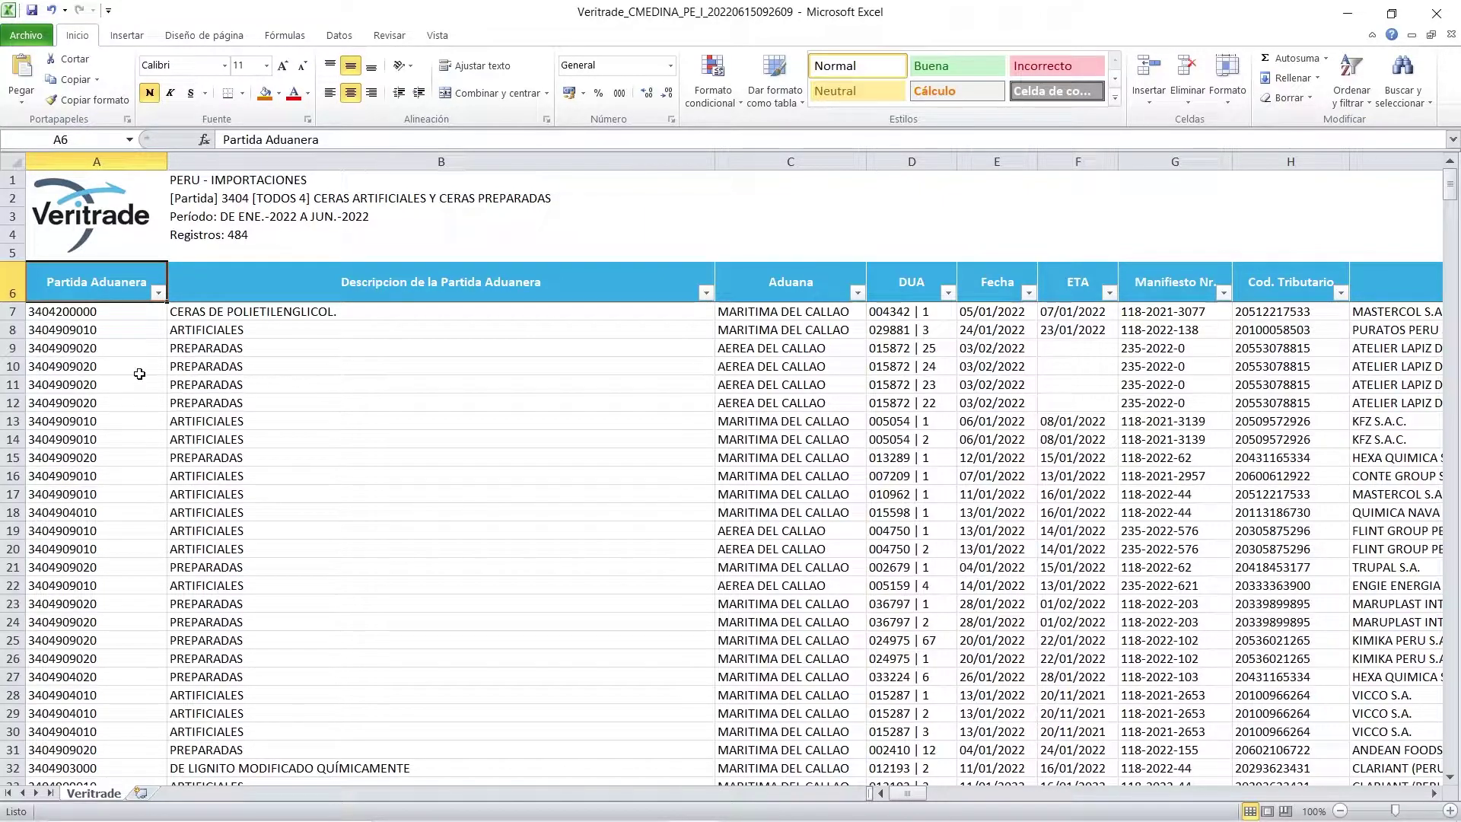
Minimize Excel and scroll the Veritrade page back up to the search form
click(1361, 13)
scroll(1281, 432, up, 4)
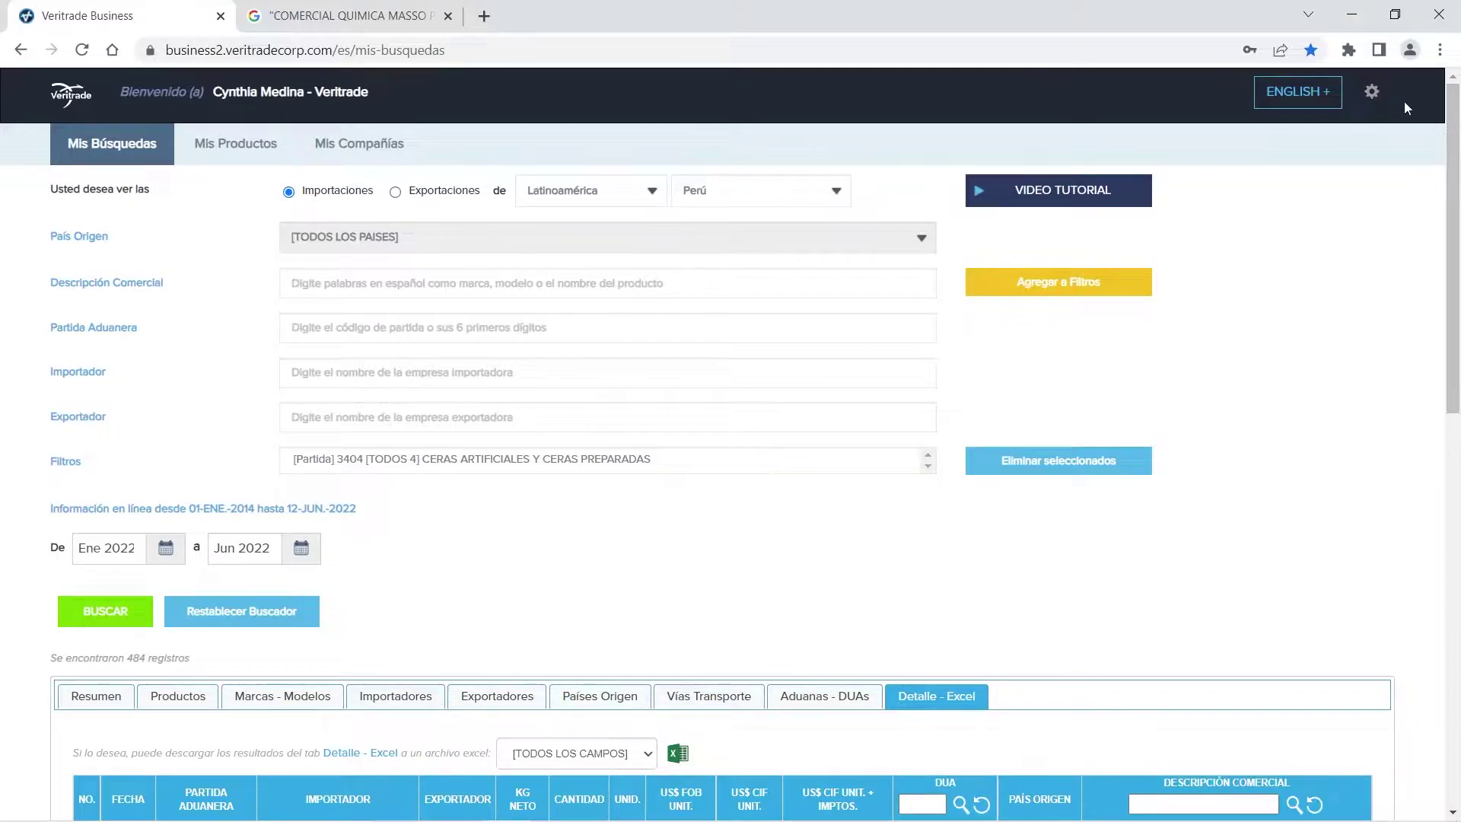
Go to Mis Plantillas from the settings gear menu
click(1372, 93)
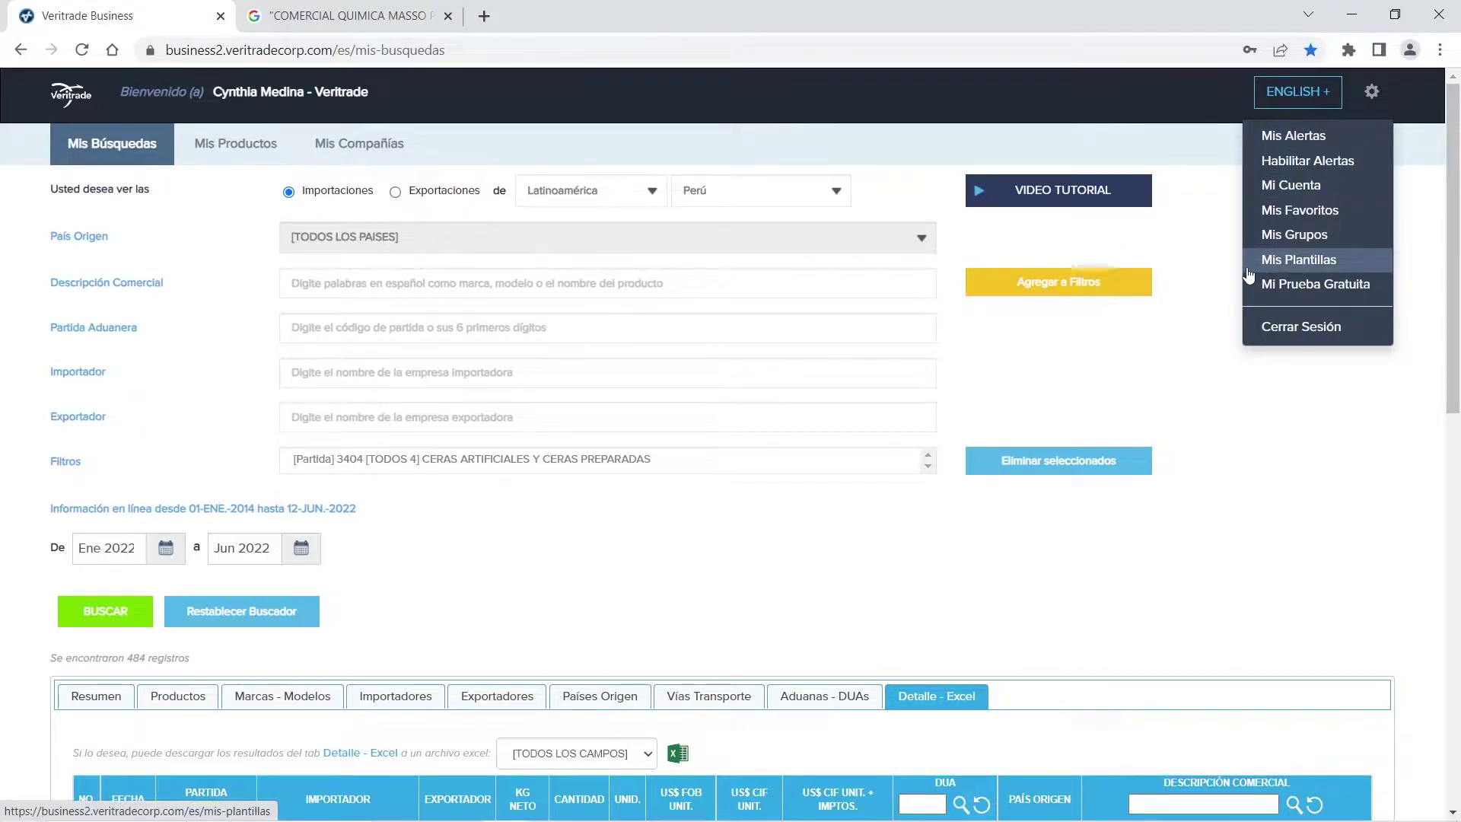
click(1287, 260)
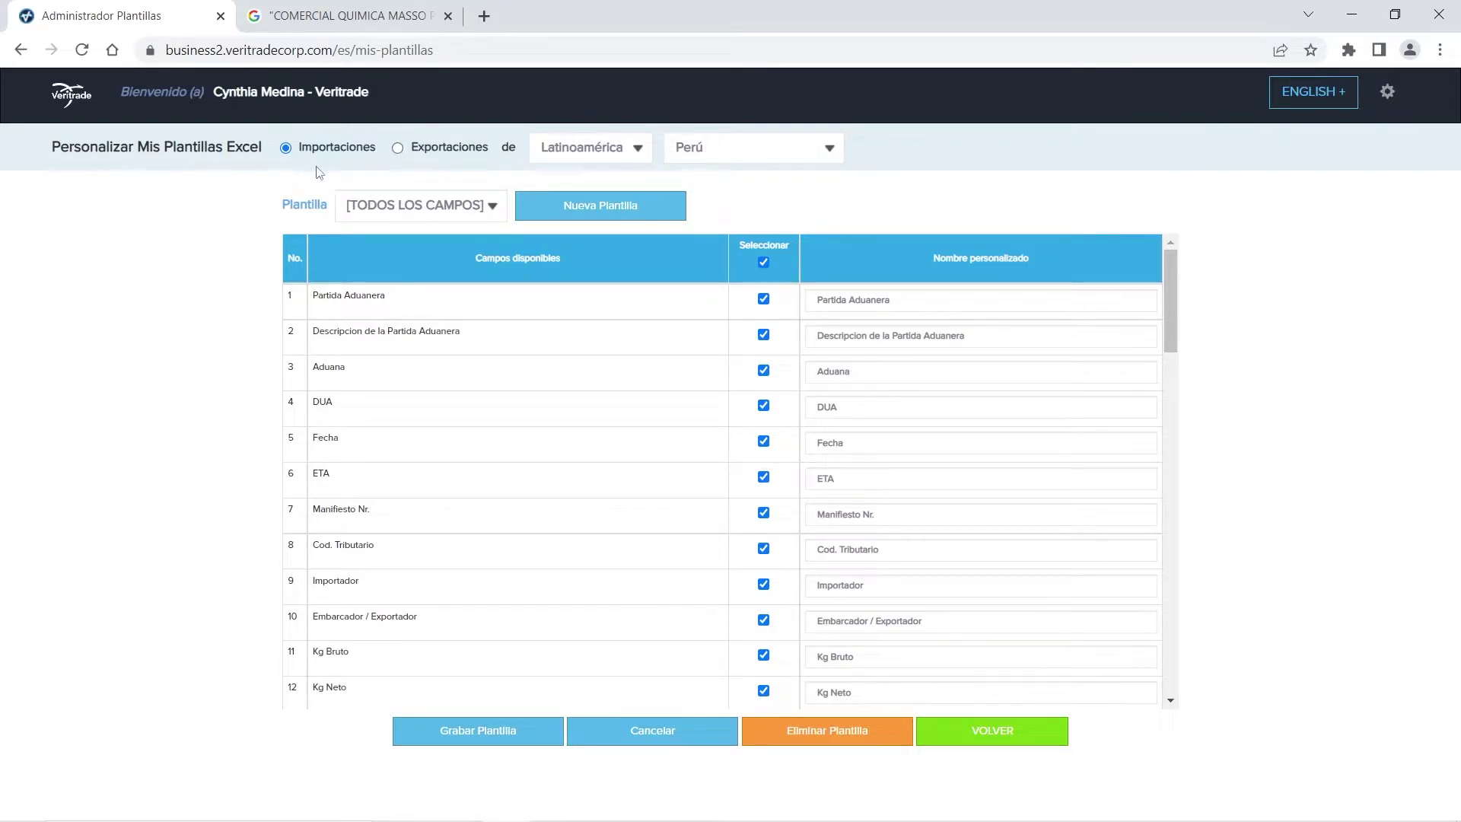
Create template 'ejemplo' with only Partida Aduanera, DUA and Fecha ticked, and save it
click(569, 215)
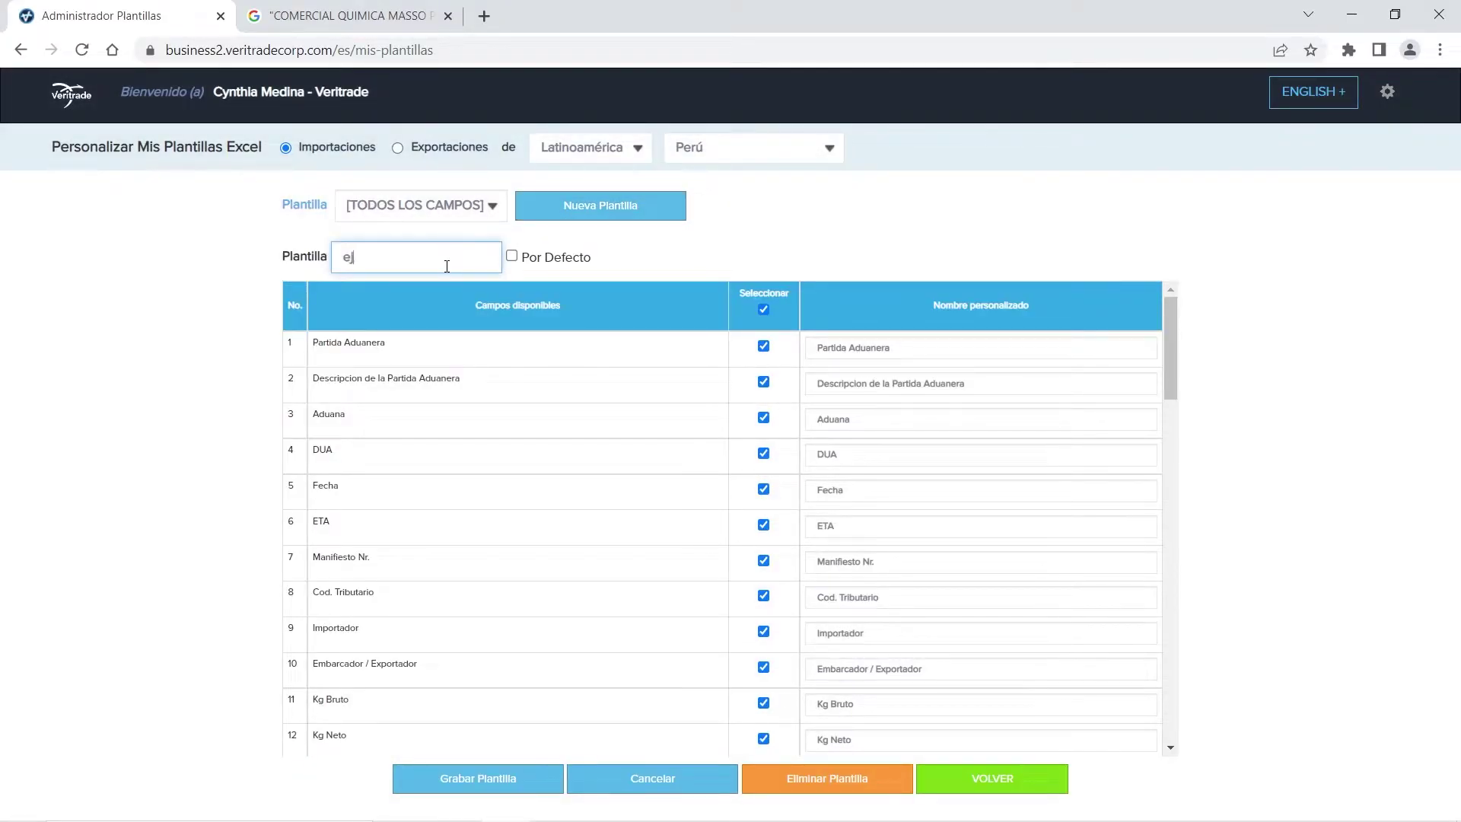
text(emplo)
click(763, 309)
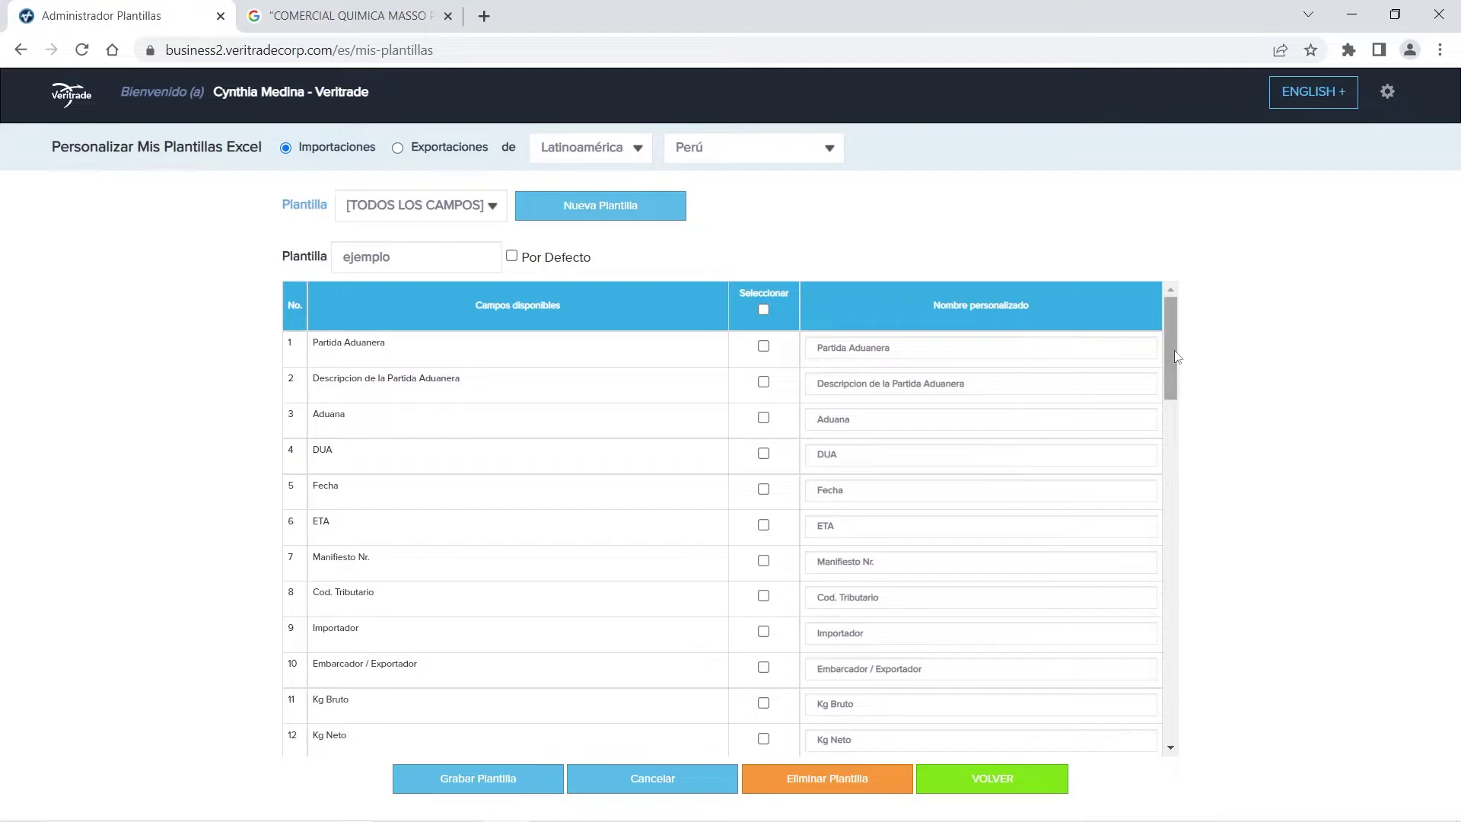
mouse_move(1170, 358)
mouse_down()
mouse_move(1128, 682)
mouse_move(1216, 449)
mouse_move(1208, 345)
mouse_up()
scroll(1128, 682, down, 1)
click(763, 346)
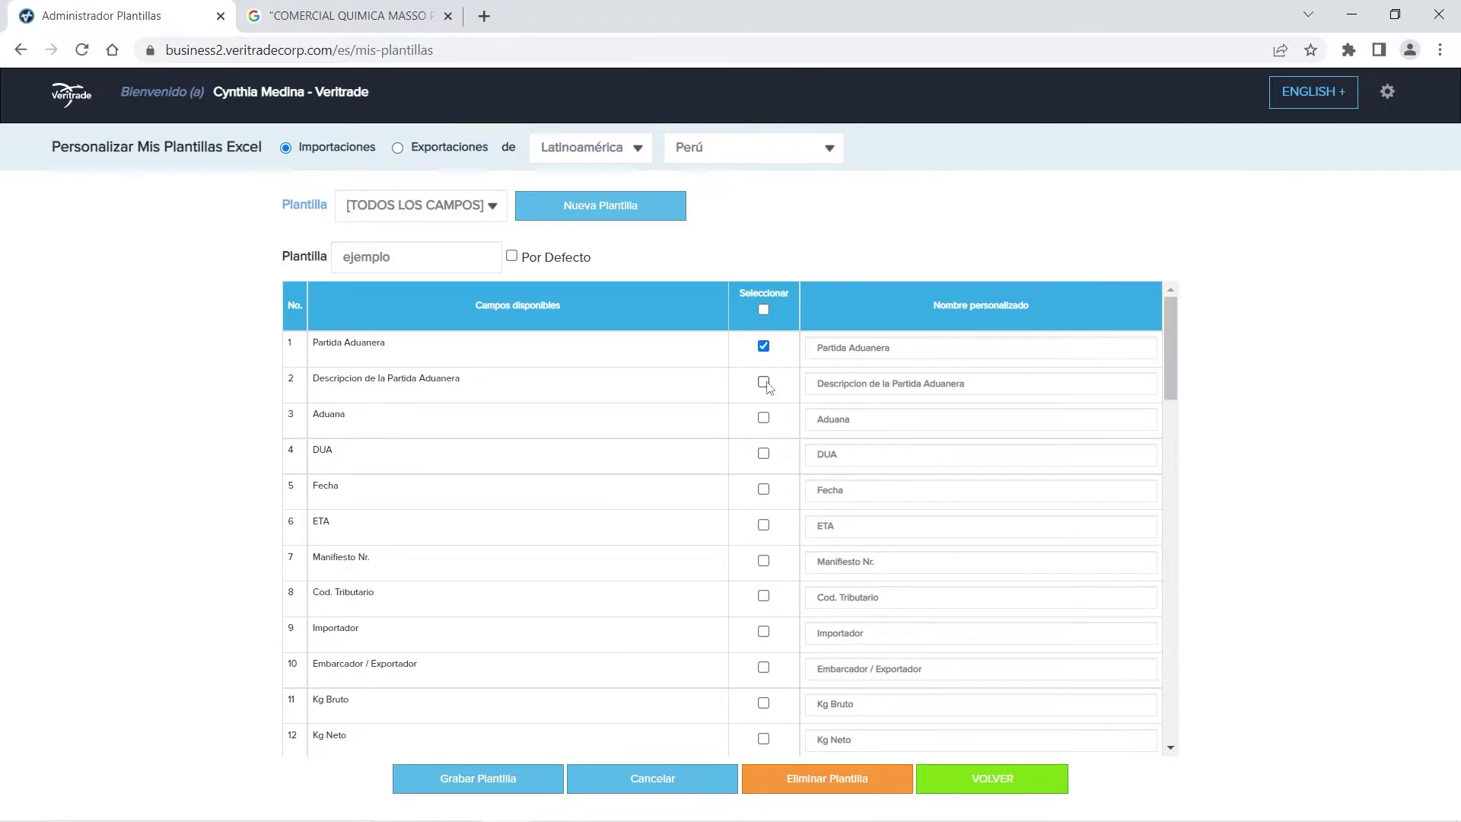
click(763, 453)
click(763, 489)
click(480, 785)
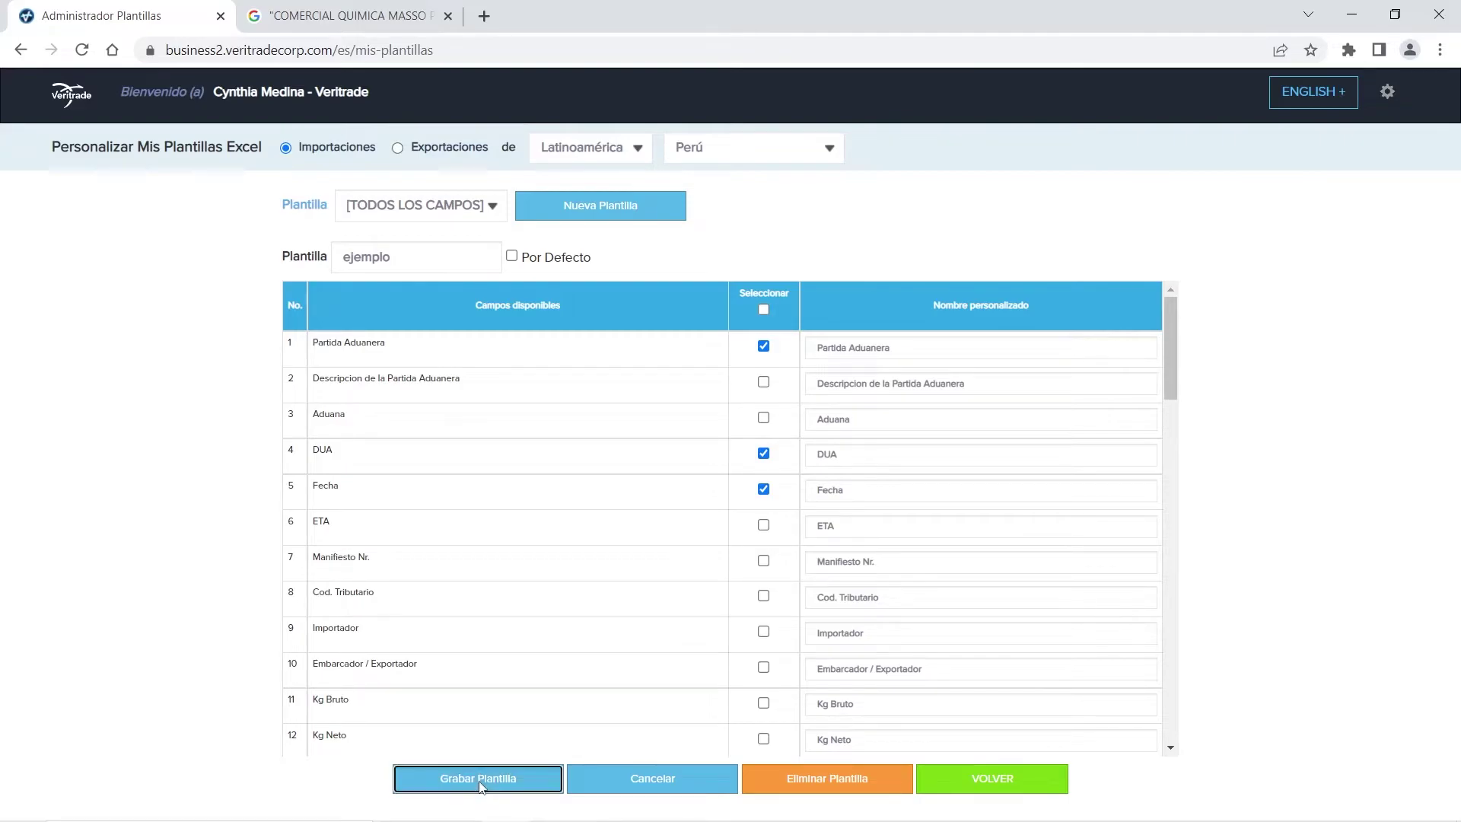